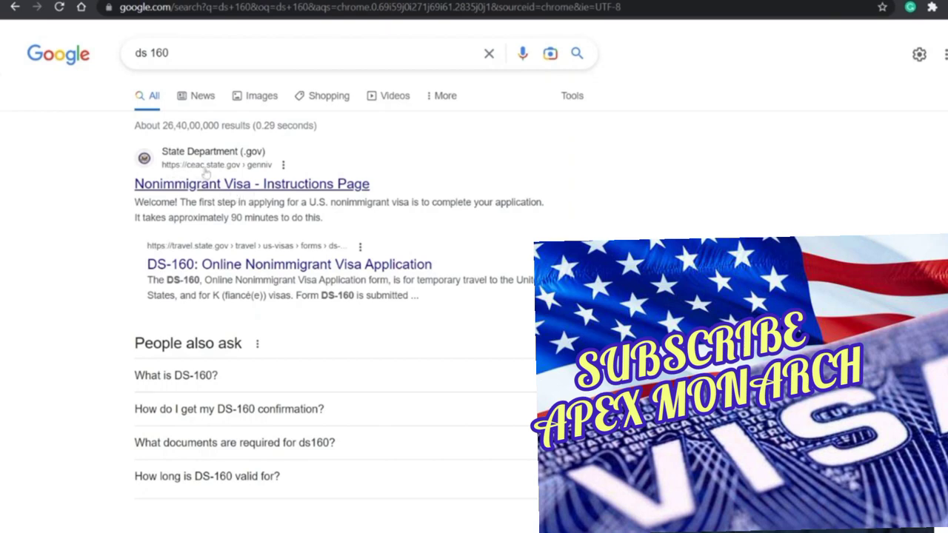
# Step: Open the 'Nonimmigrant Visa - Instructions Page' result on ceac.state.gov from the ds 160 search
pyautogui.click(232, 187)
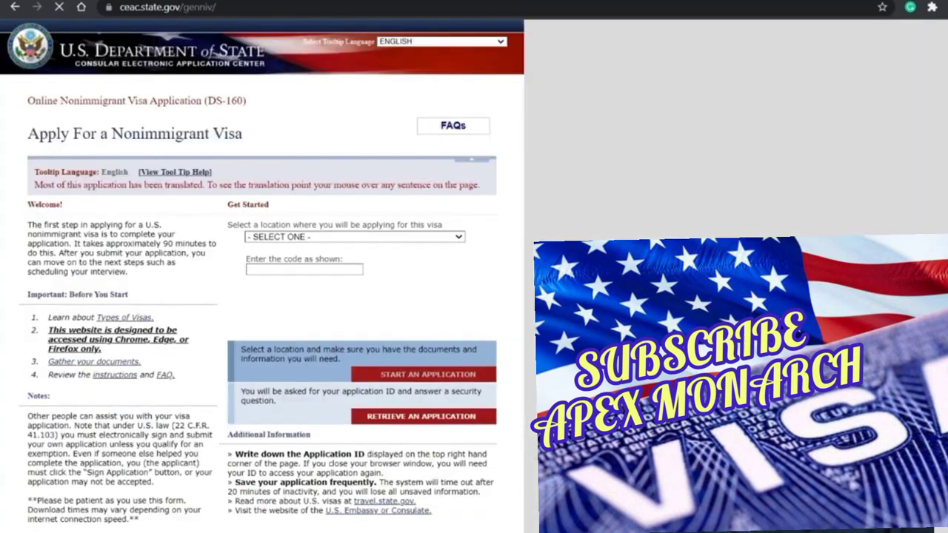
# Step: Choose INDIA, HYDERABAD as the location, enter the verification code, and start a new application
pyautogui.click(315, 239)
pyautogui.write('in')
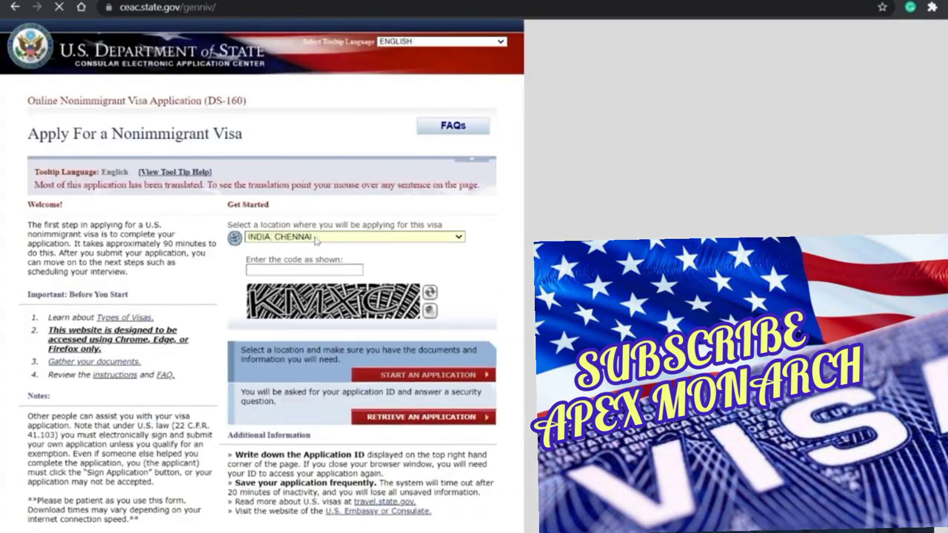
pyautogui.press('Down')
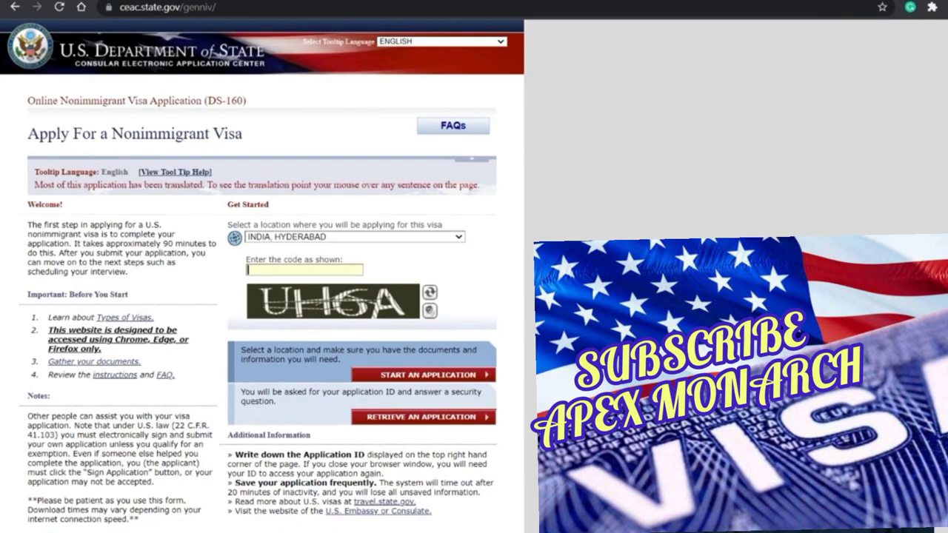
pyautogui.write('UH6A')
pyautogui.click(428, 376)
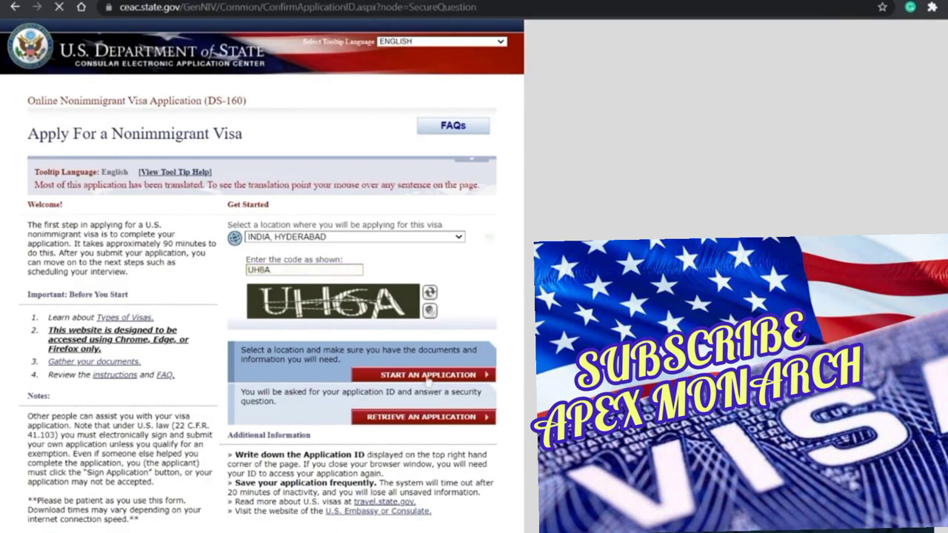
pyautogui.scroll(-1, 231, 379)
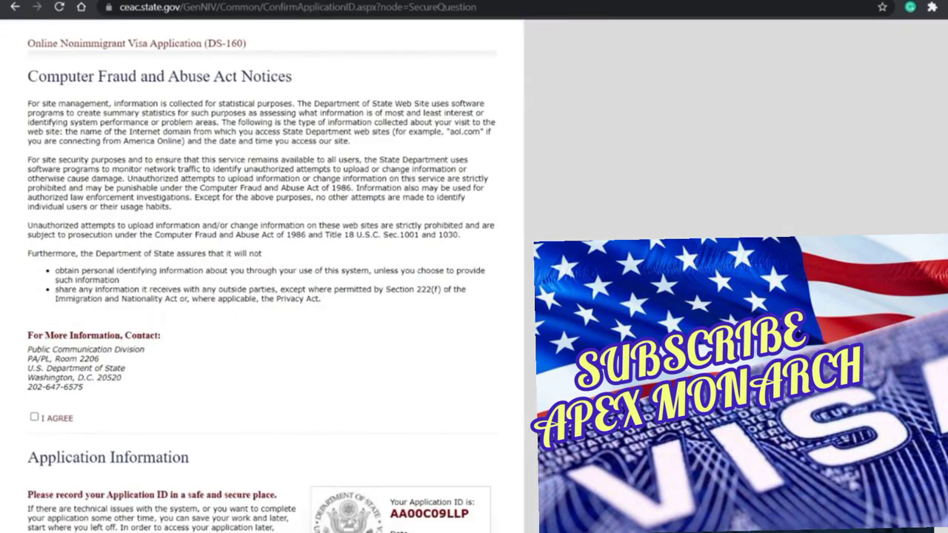
# Step: Agree to the Computer Fraud and Abuse Act notices
pyautogui.scroll(-1, 248, 376)
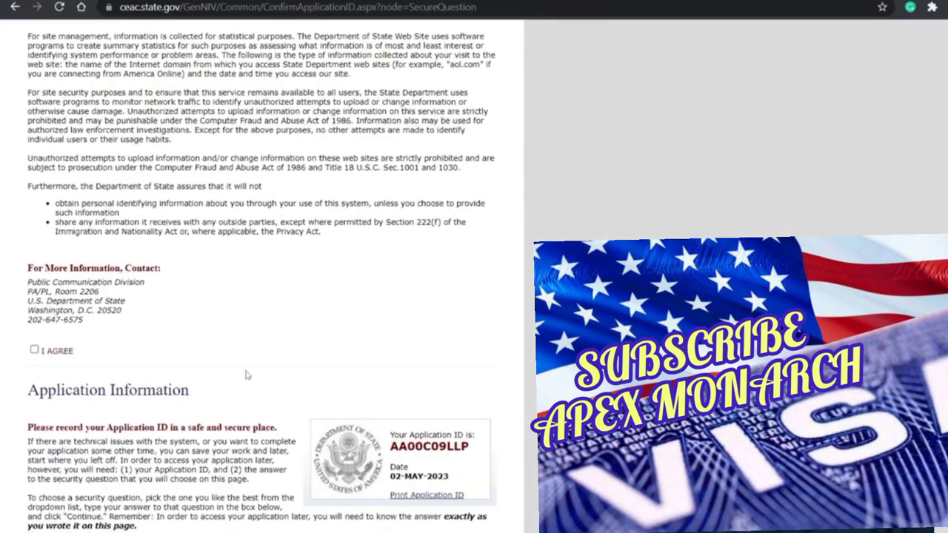
pyautogui.click(34, 350)
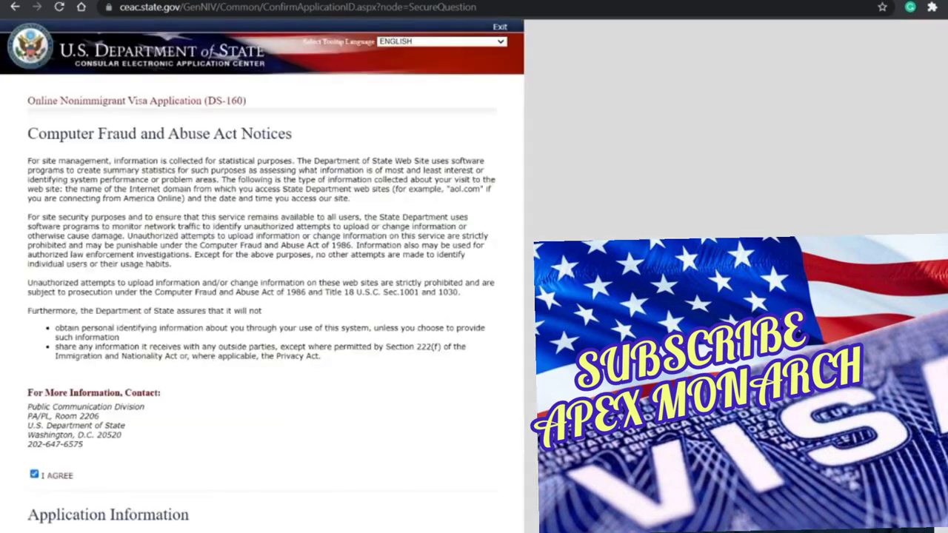
pyautogui.scroll(-6, 147, 394)
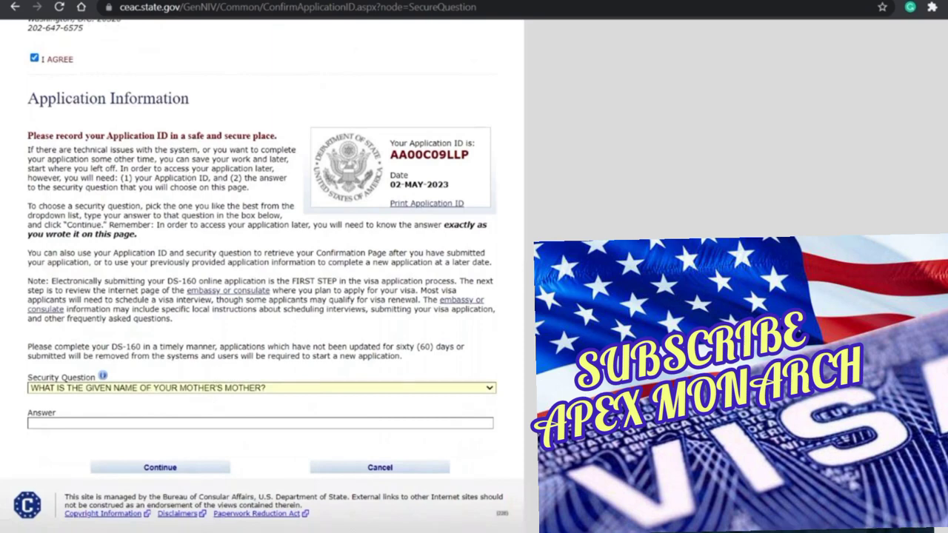
# Step: Choose 'In what city or town was your first job?' as the security question, enter the answer, and continue
pyautogui.click(157, 399)
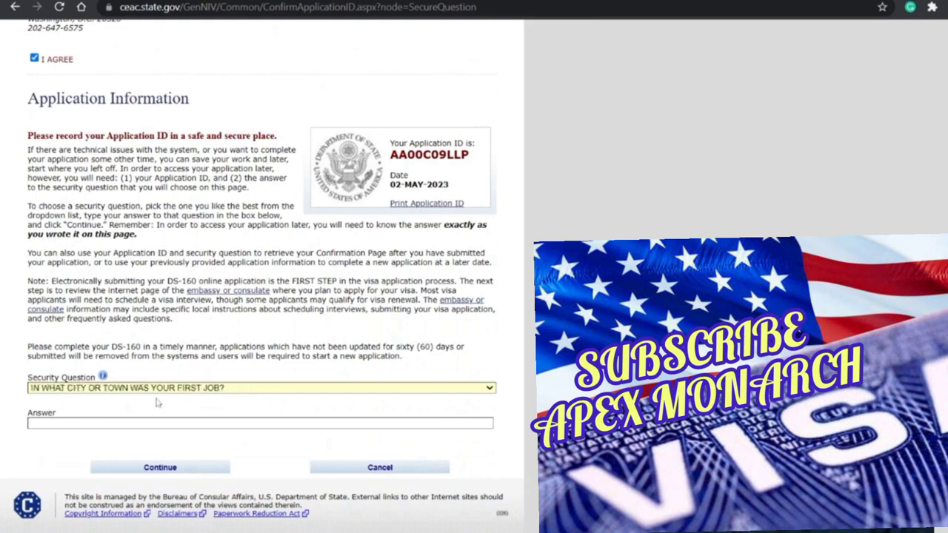
pyautogui.click(116, 416)
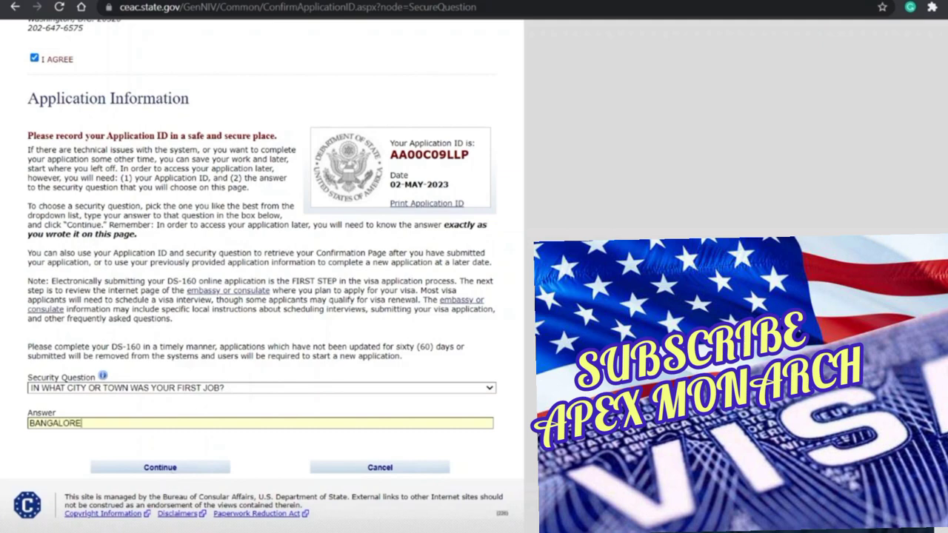
pyautogui.click(160, 467)
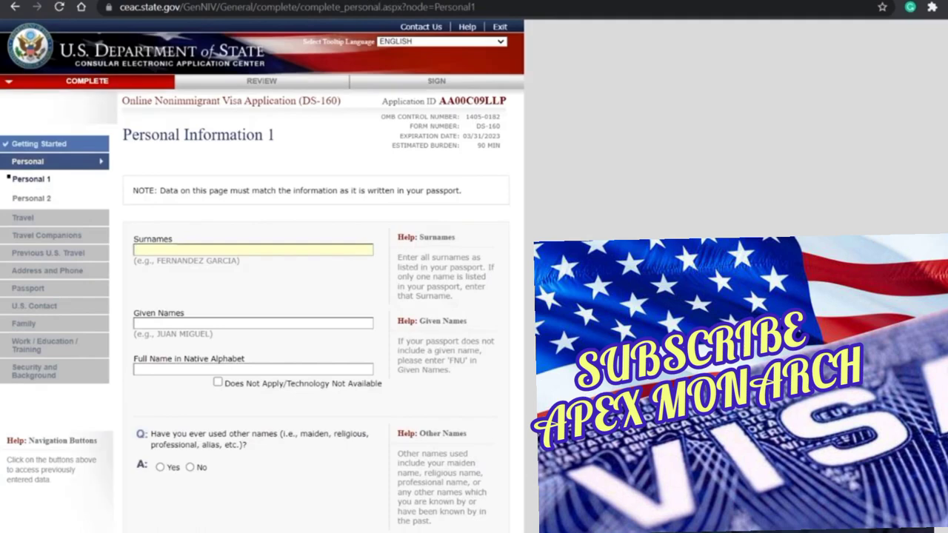
# Step: Note the application ID and fill in the applicant's surnames from autofill
pyautogui.doubleClick(472, 101)
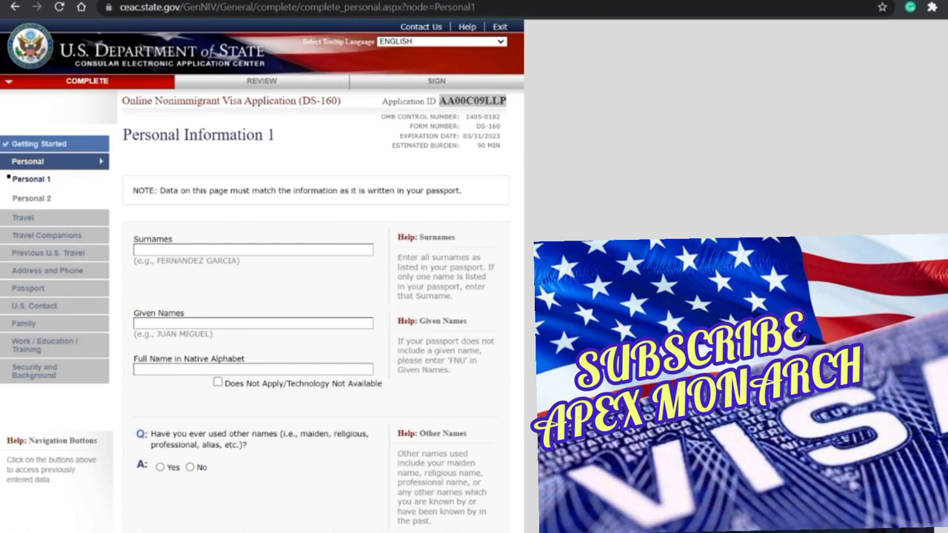
pyautogui.click(273, 229)
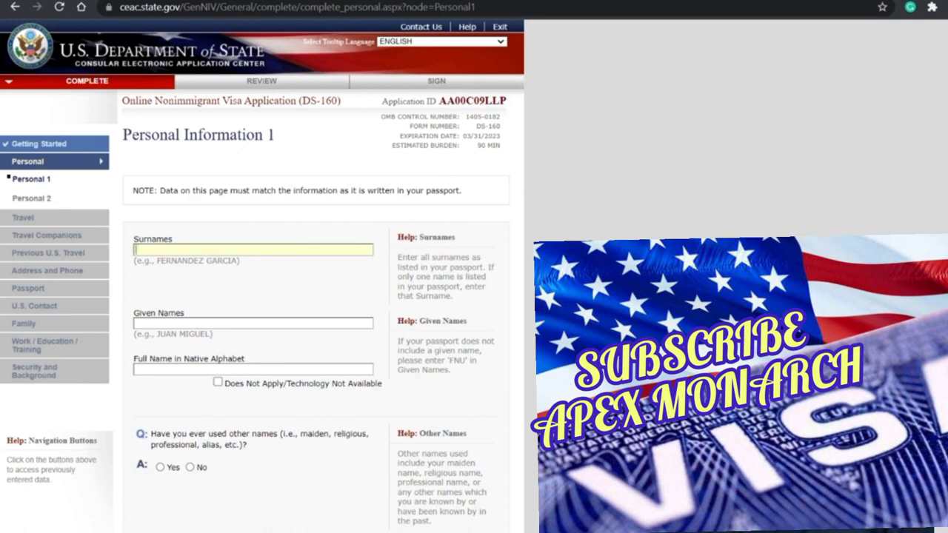
pyautogui.write('MOHA')
pyautogui.click(233, 274)
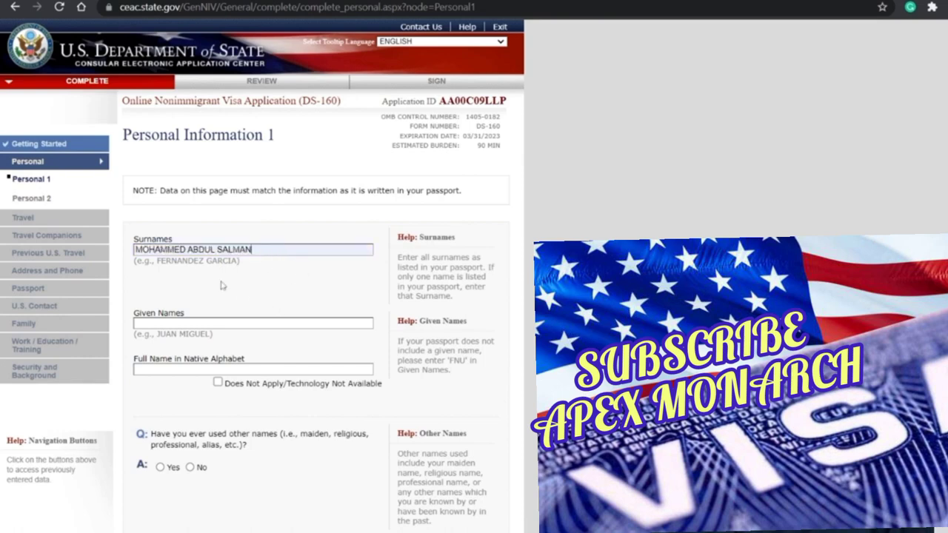
# Step: Set Given Names to FNU and mark Full Name in Native Alphabet as Does Not Apply
pyautogui.click(232, 324)
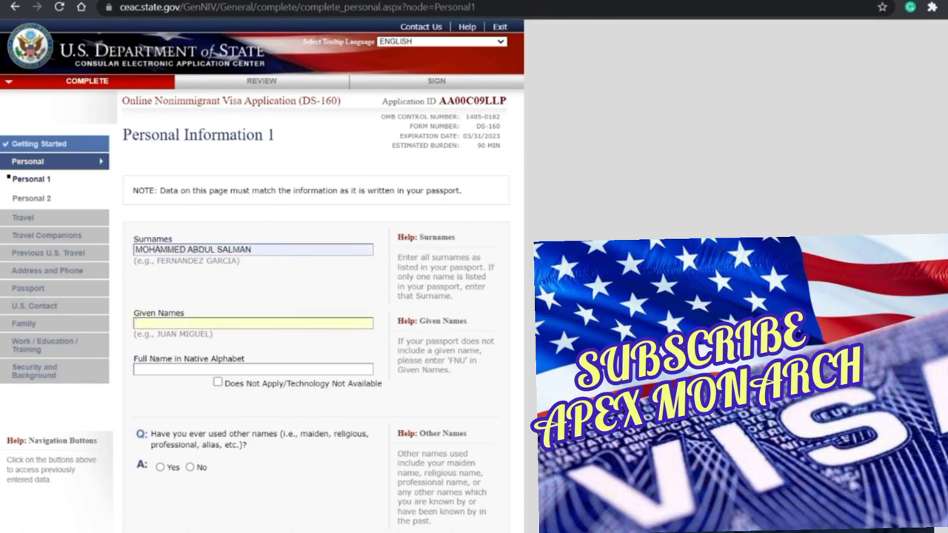
pyautogui.write('FNU')
pyautogui.scroll(-1, 274, 339)
pyautogui.scroll(-2, 219, 316)
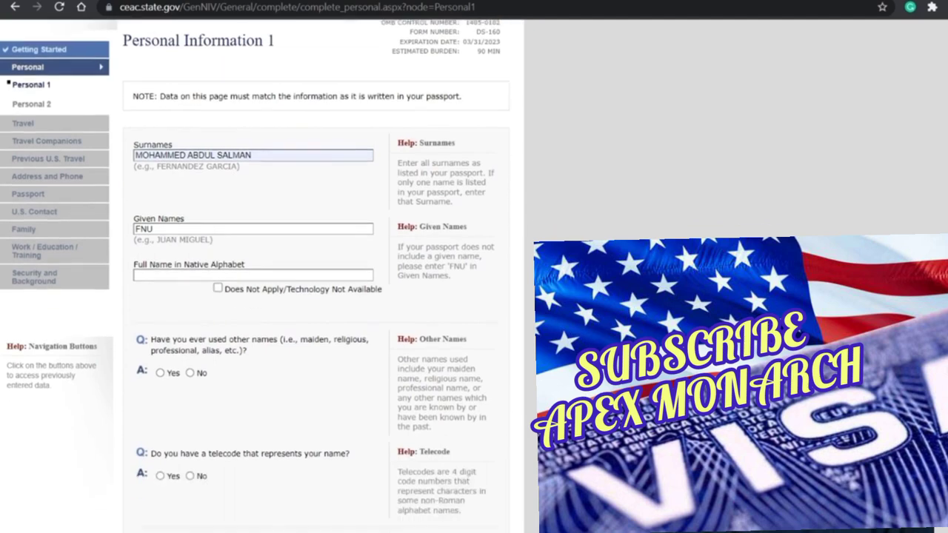
pyautogui.click(217, 289)
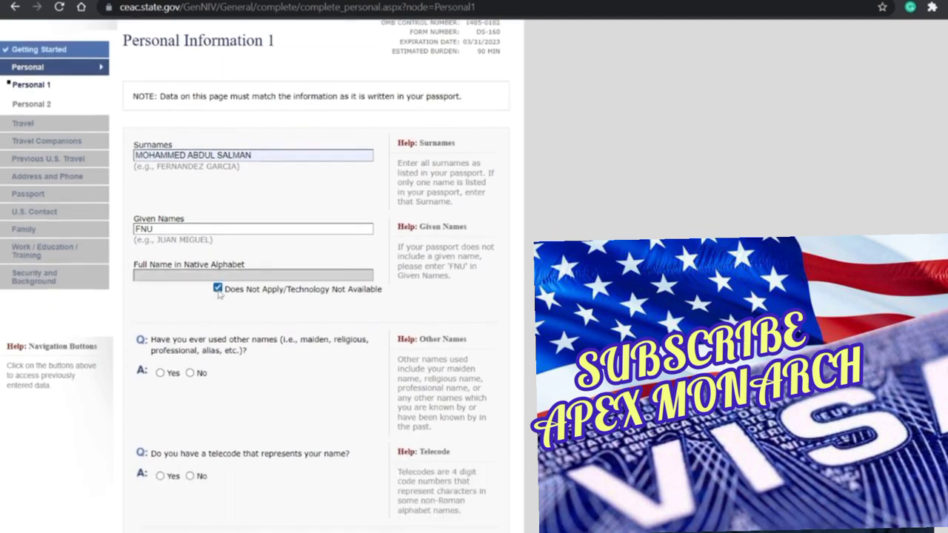
pyautogui.scroll(-2, 275, 351)
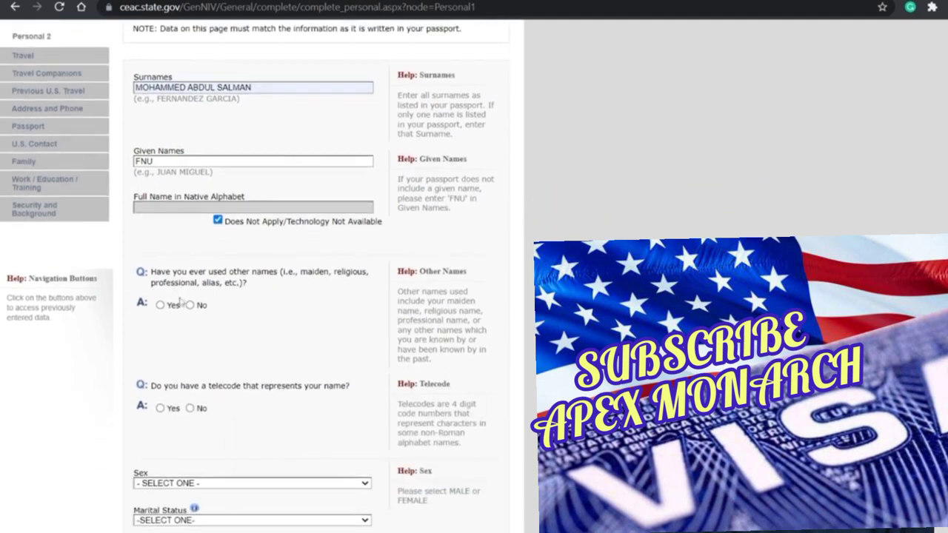
# Step: Answer No to having a telecode, and set Sex to MALE and Marital Status to SINGLE
pyautogui.scroll(-2, 240, 381)
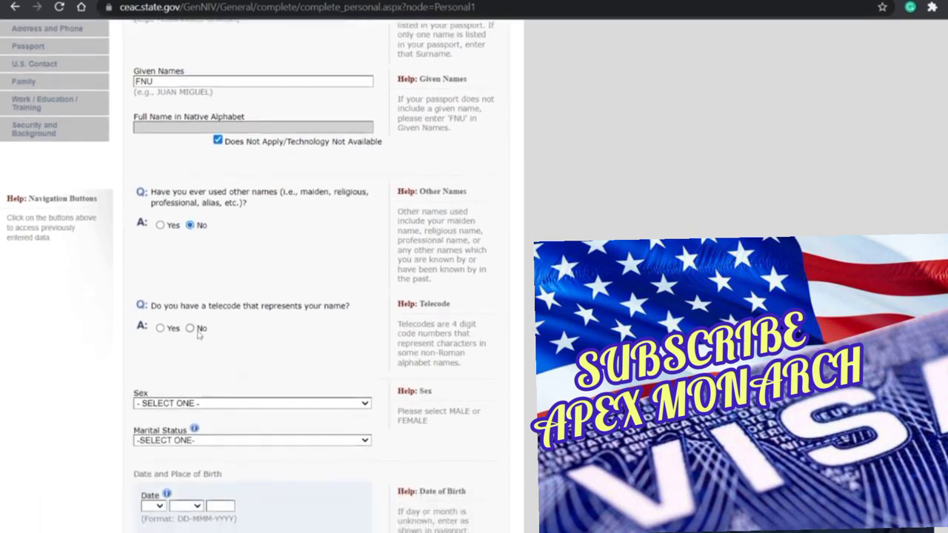
pyautogui.click(190, 328)
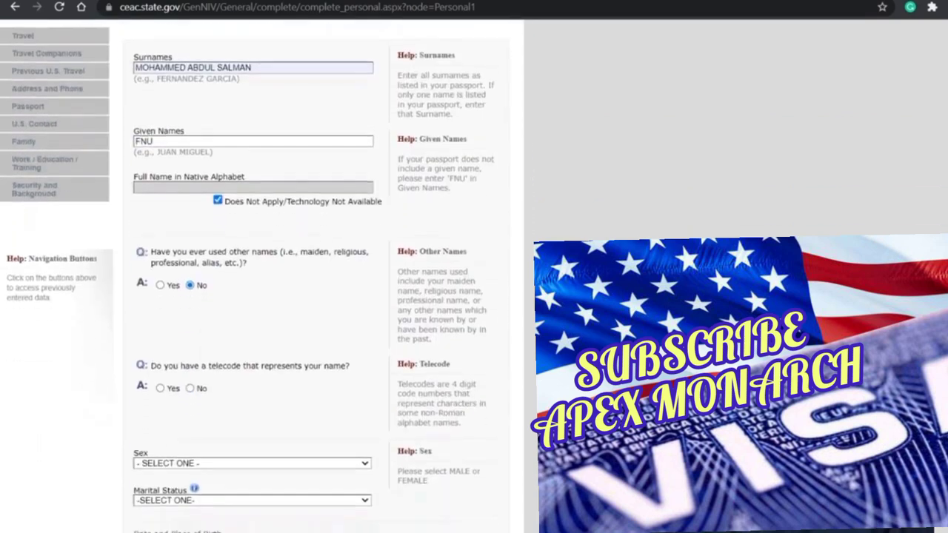
pyautogui.scroll(-2, 273, 362)
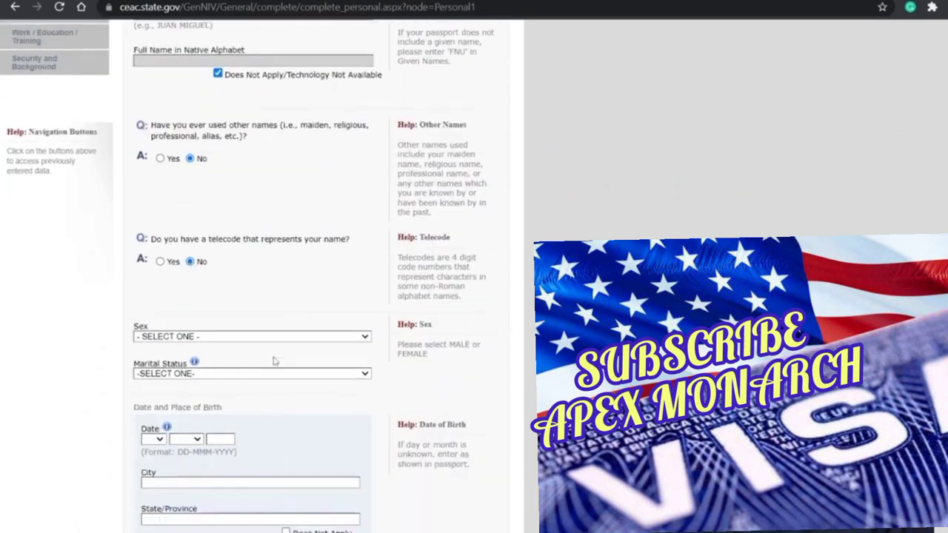
pyautogui.scroll(6, 272, 351)
pyautogui.scroll(-3, 256, 320)
pyautogui.scroll(-2, 259, 337)
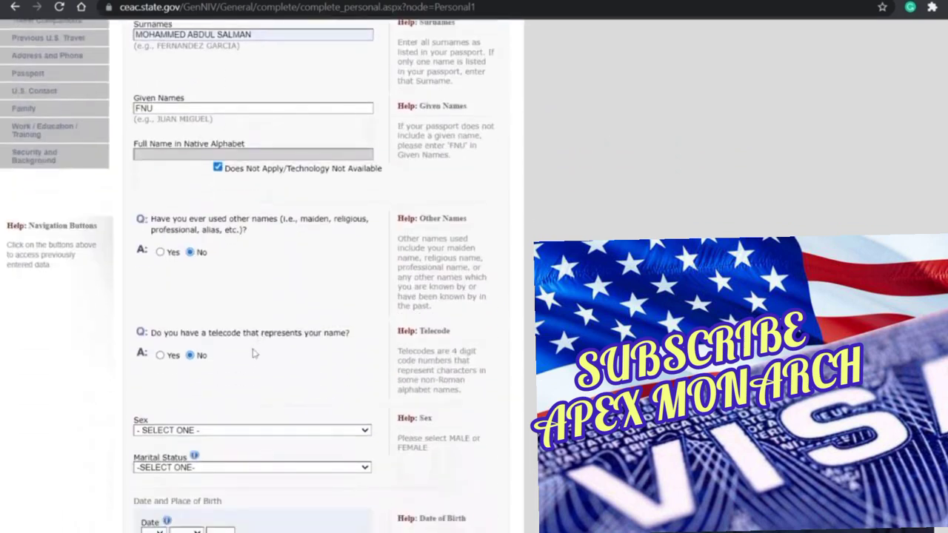
pyautogui.click(235, 365)
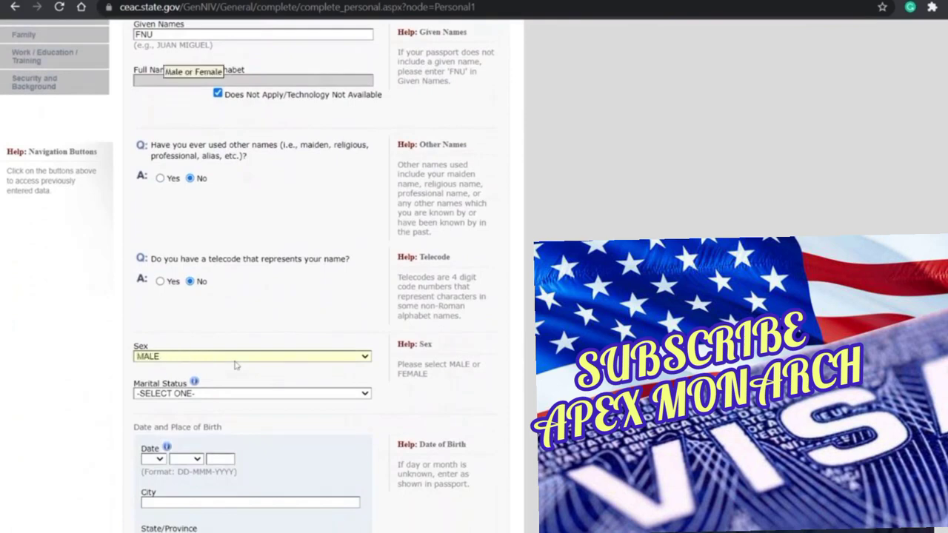
pyautogui.press('Tab')
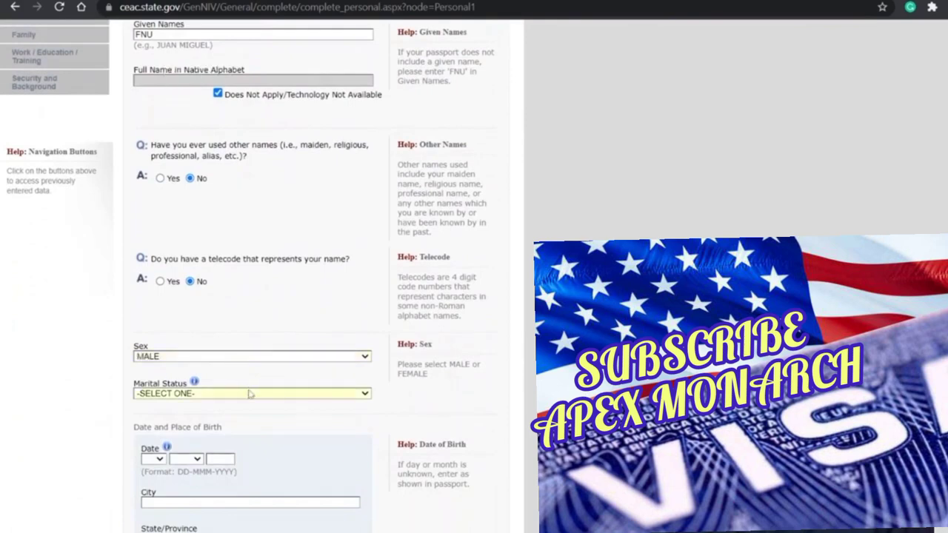
pyautogui.press('s')
pyautogui.scroll(-2, 222, 436)
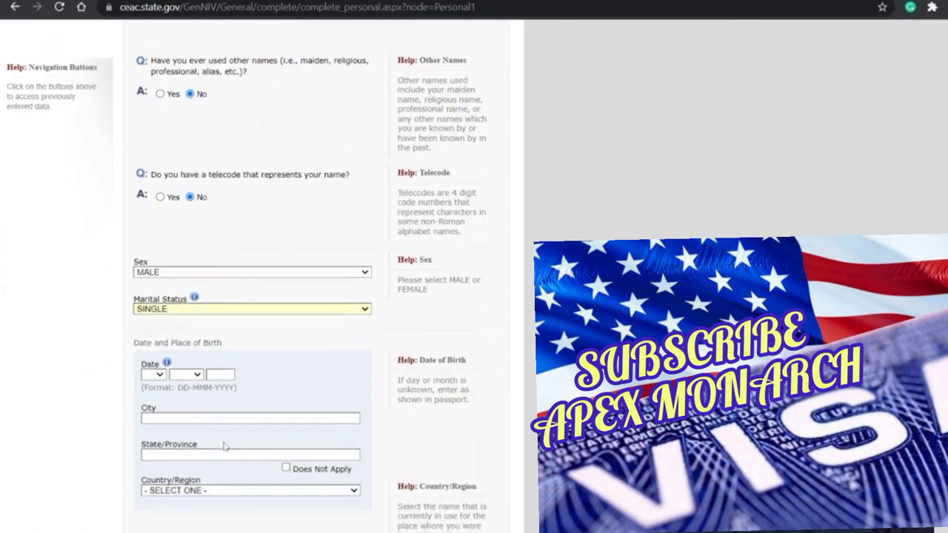
pyautogui.scroll(2, 208, 400)
pyautogui.scroll(-2, 188, 368)
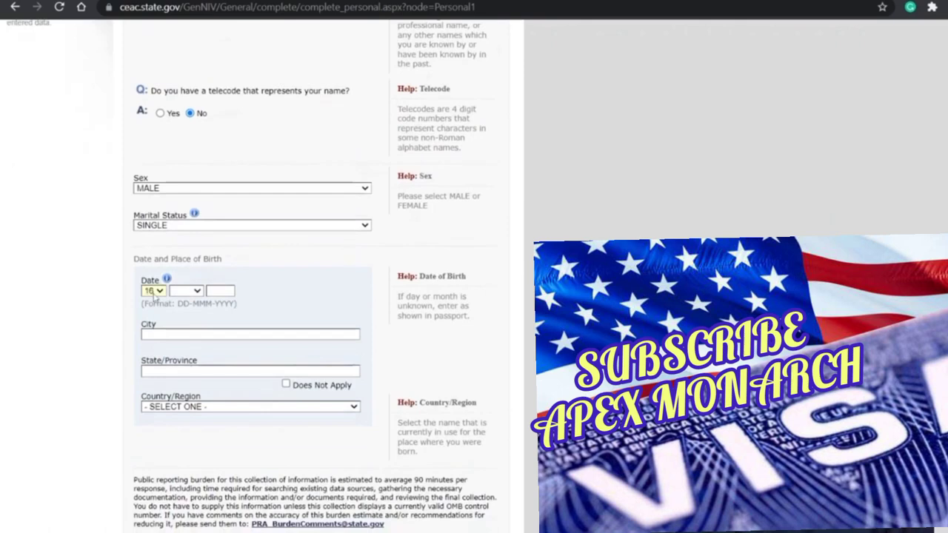
pyautogui.write('aug')
pyautogui.press('Tab')
pyautogui.write('1998')
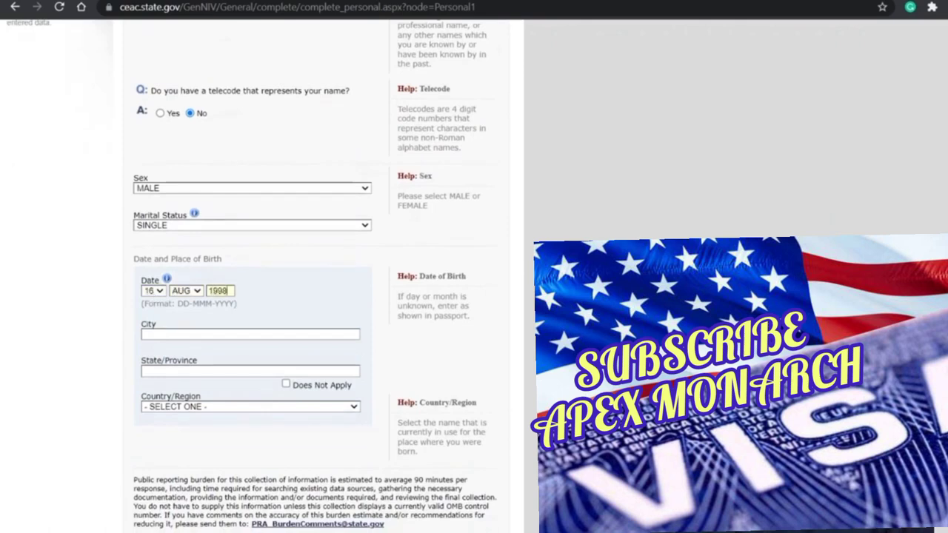
pyautogui.press('Tab')
pyautogui.write('VISAKHA')
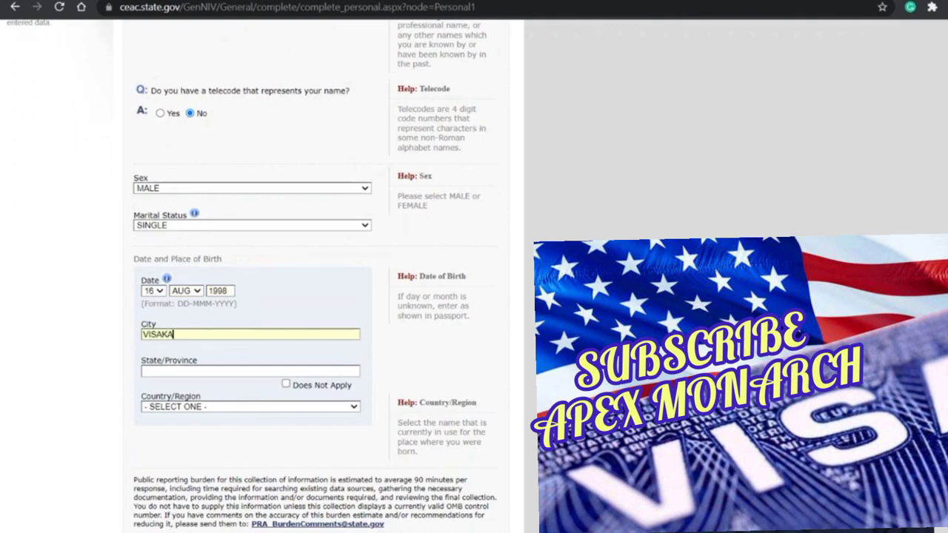
pyautogui.write('PATNAM')
pyautogui.press('Tab')
pyautogui.write('AN')
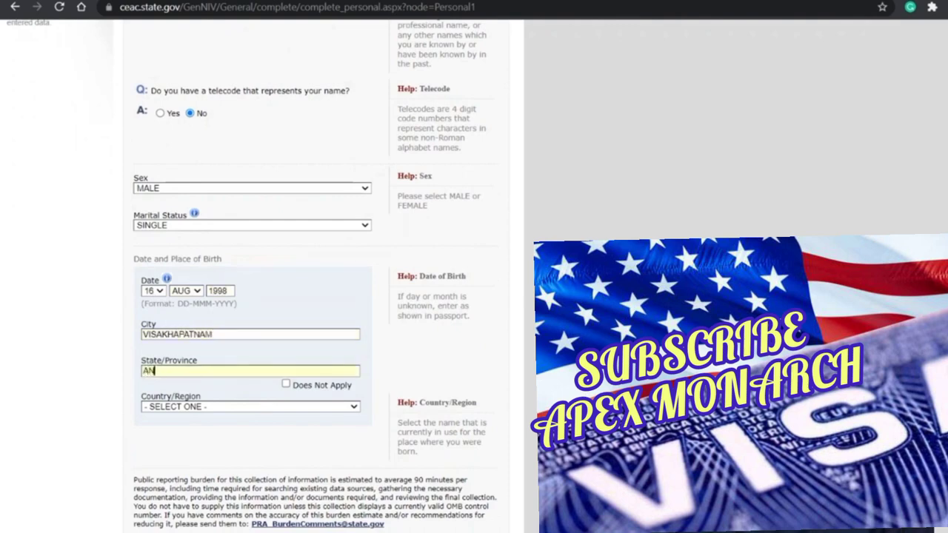
pyautogui.write('DHRA PRADESH')
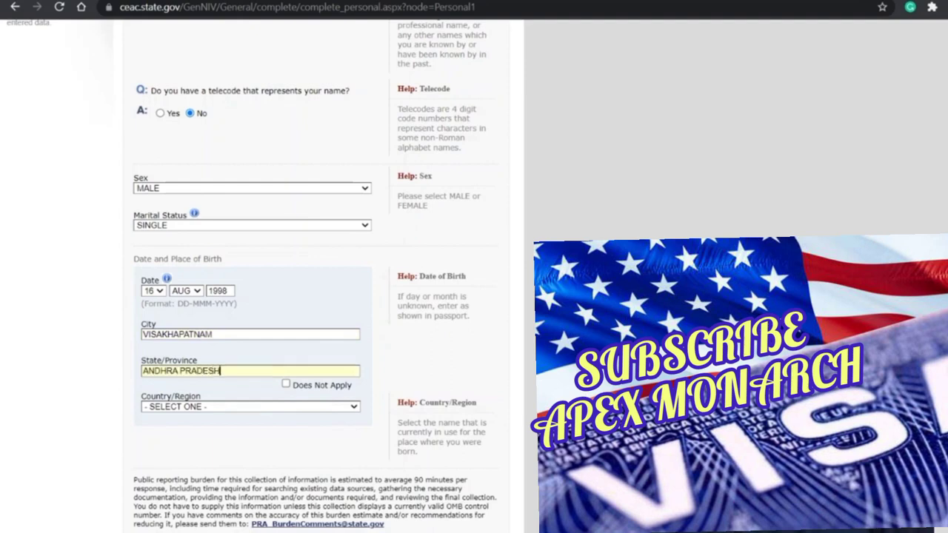
pyautogui.press('Tab')
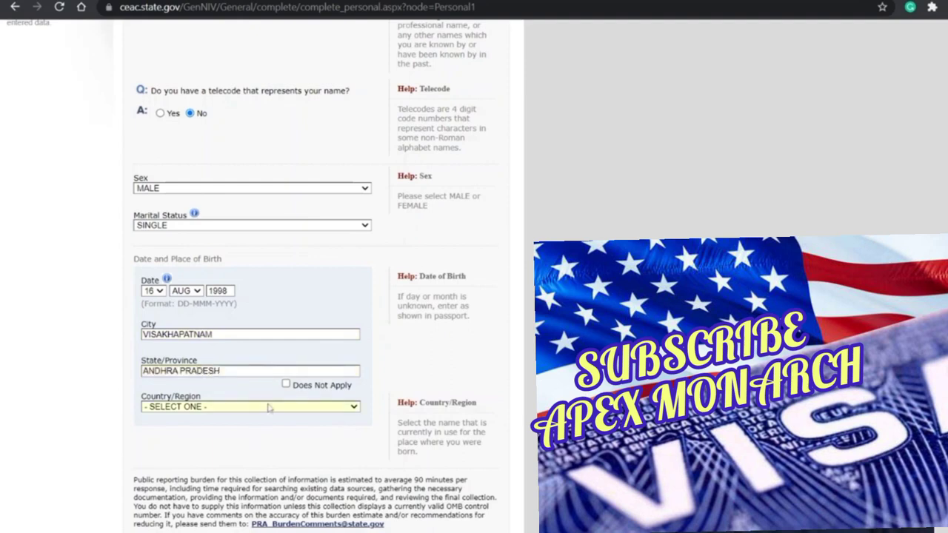
pyautogui.write('INDIA')
pyautogui.scroll(-3, 304, 427)
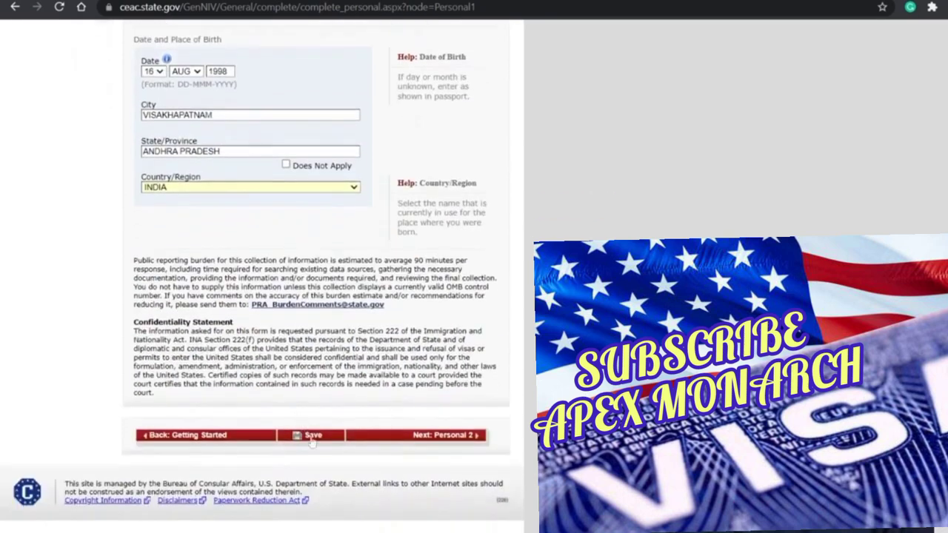
# Step: Save Personal Information 1, continue the application, and go to Next: Personal 2
pyautogui.click(312, 441)
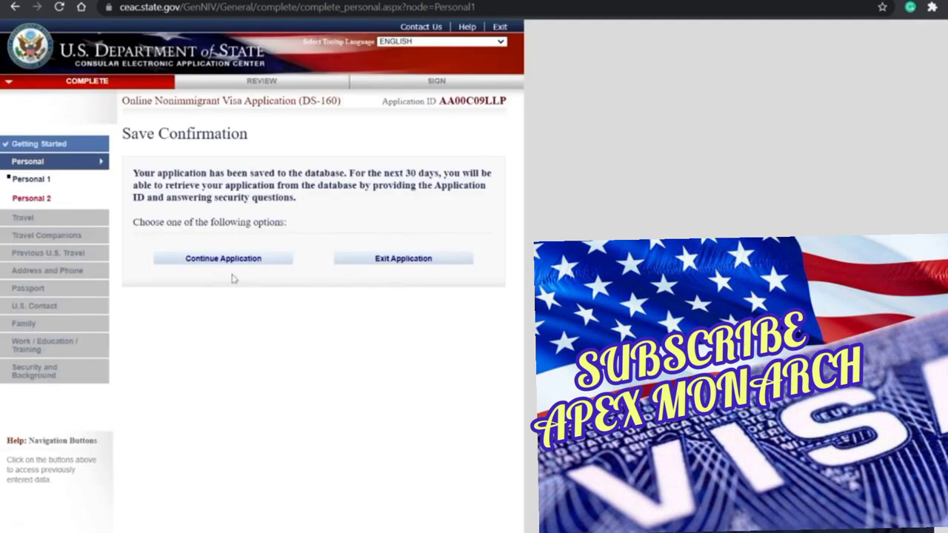
pyautogui.click(223, 265)
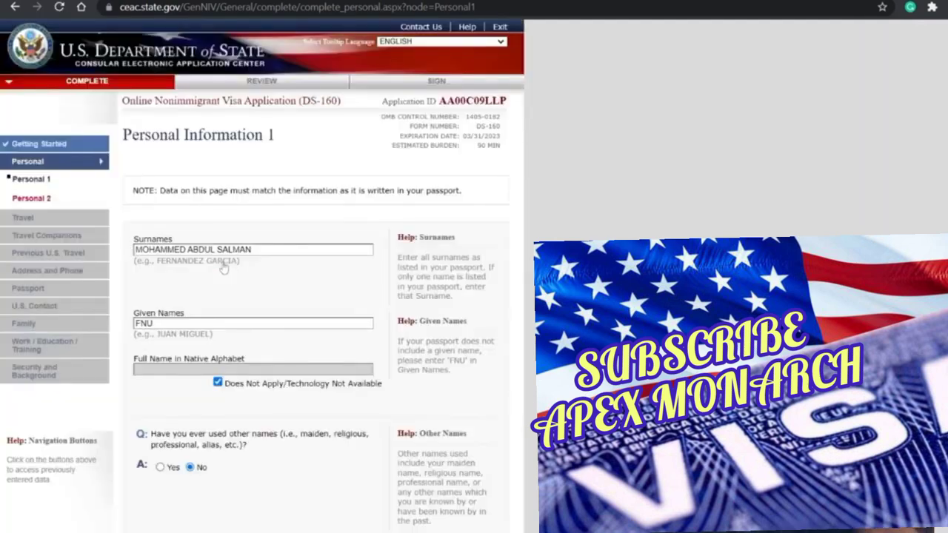
pyautogui.scroll(-2, 346, 375)
pyautogui.scroll(-4, 346, 375)
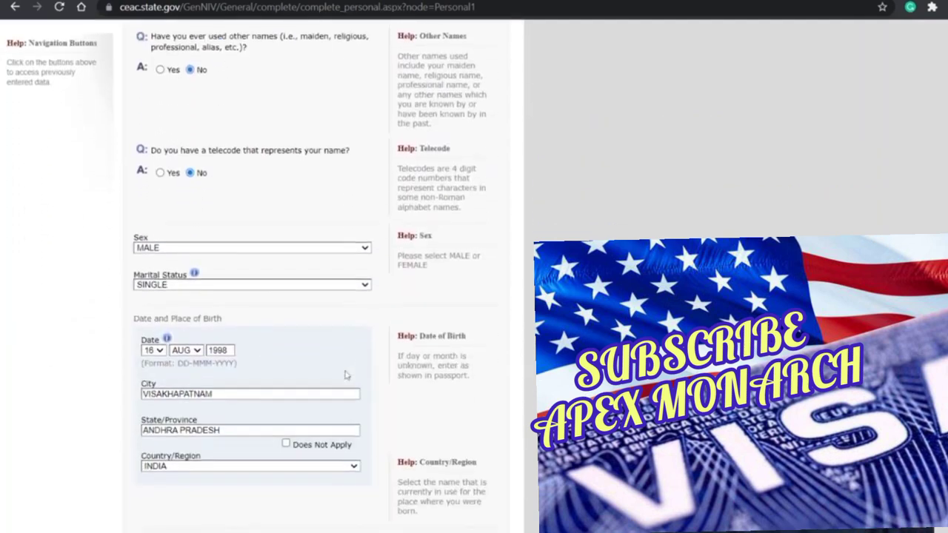
pyautogui.scroll(-2, 296, 386)
pyautogui.scroll(-1, 296, 389)
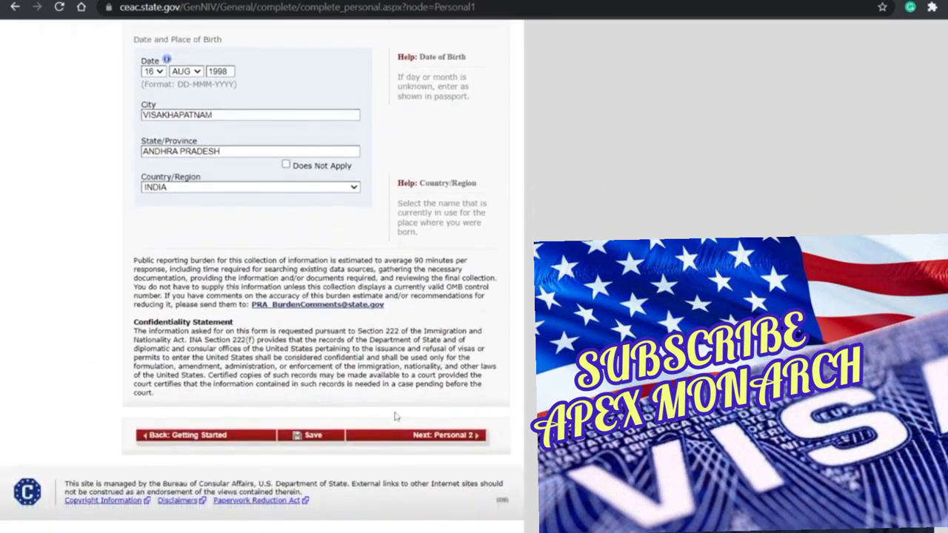
pyautogui.click(441, 437)
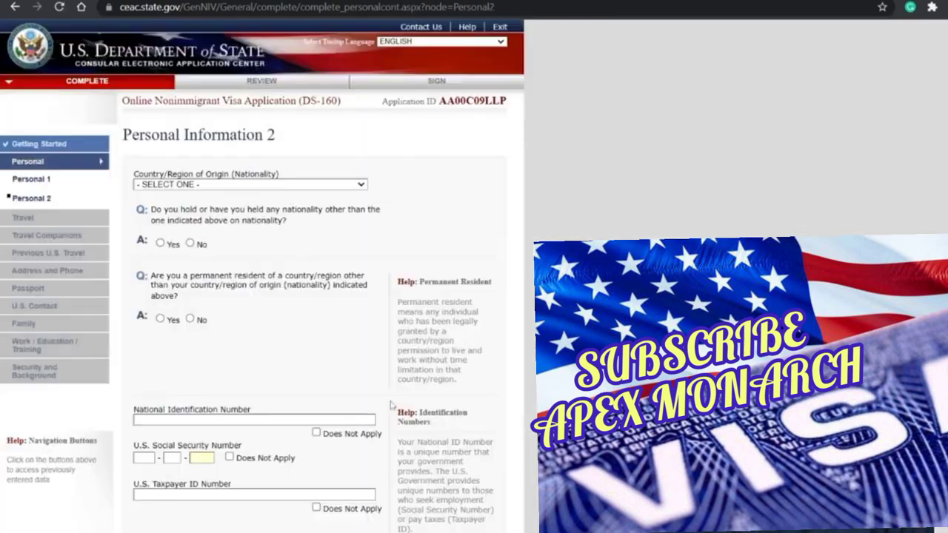
# Step: Set nationality to INDIA and answer No to other nationality and permanent residency
pyautogui.scroll(-1, 318, 259)
pyautogui.click(230, 118)
pyautogui.write('in')
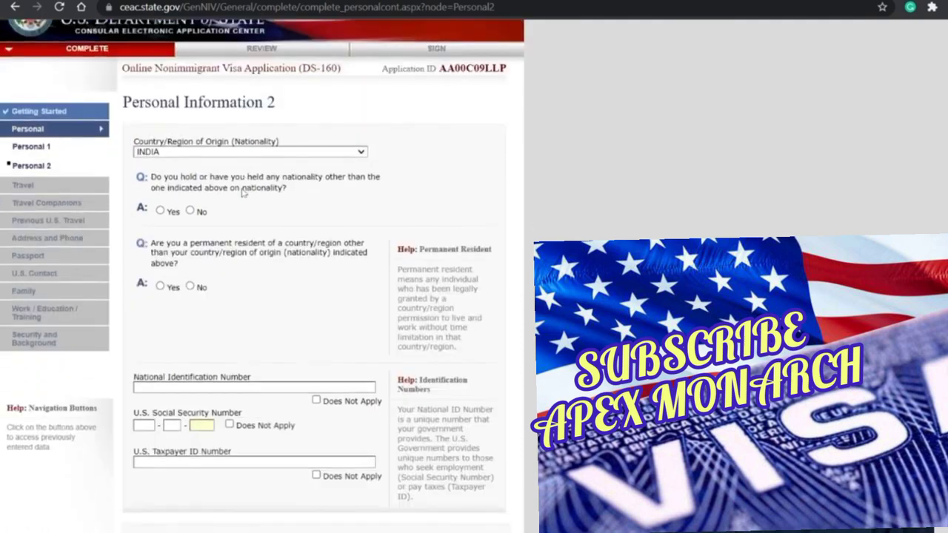
pyautogui.scroll(-1, 227, 190)
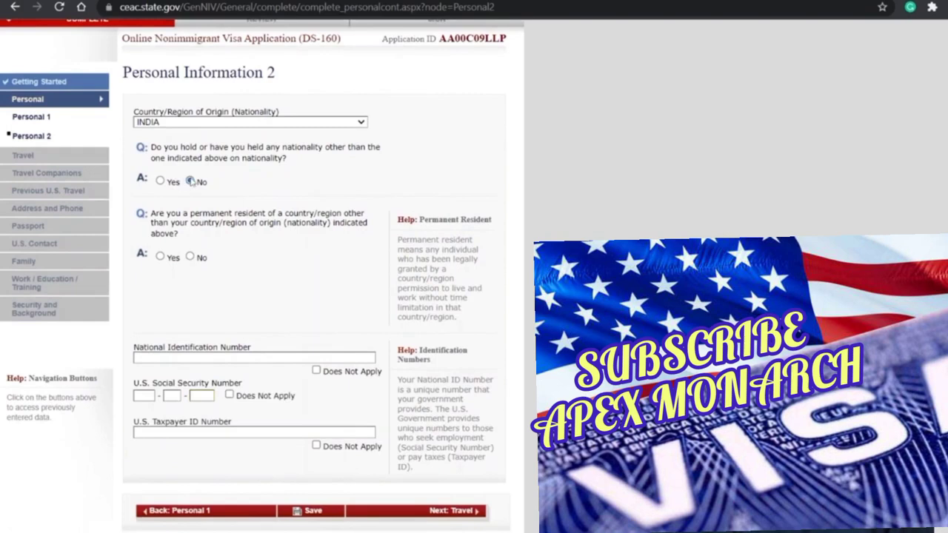
pyautogui.click(190, 181)
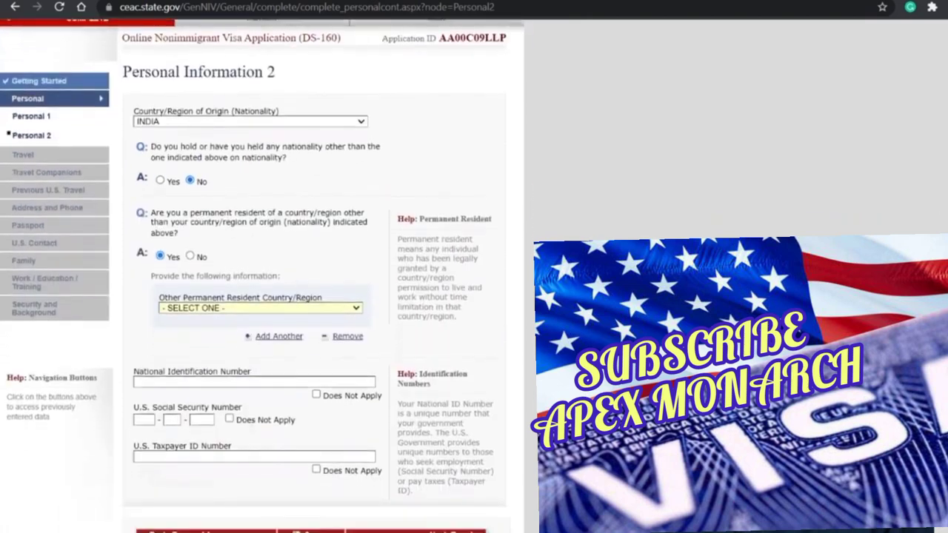
pyautogui.click(190, 257)
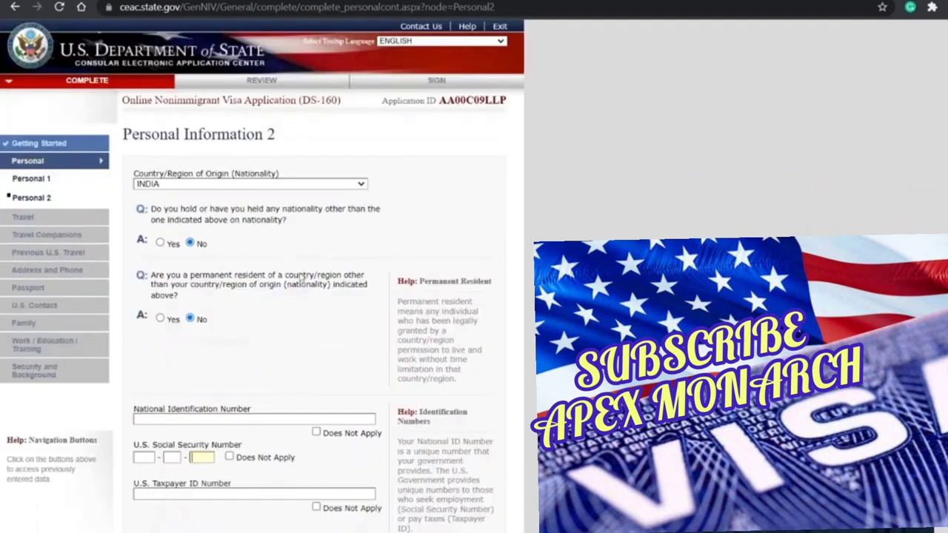
# Step: Mark National ID, U.S. Social Security and Taxpayer ID numbers Does Not Apply, then save
pyautogui.scroll(-3, 301, 277)
pyautogui.scroll(-1, 300, 277)
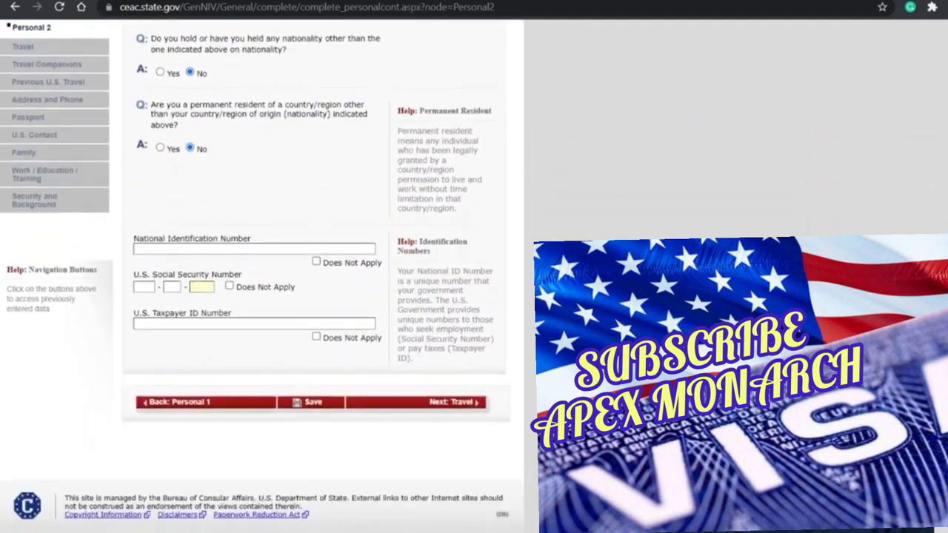
pyautogui.click(323, 263)
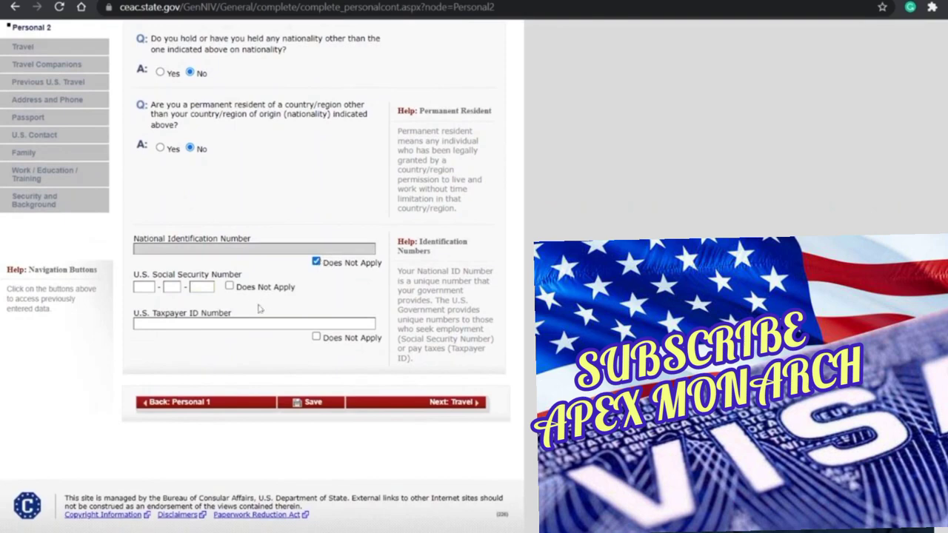
pyautogui.click(231, 288)
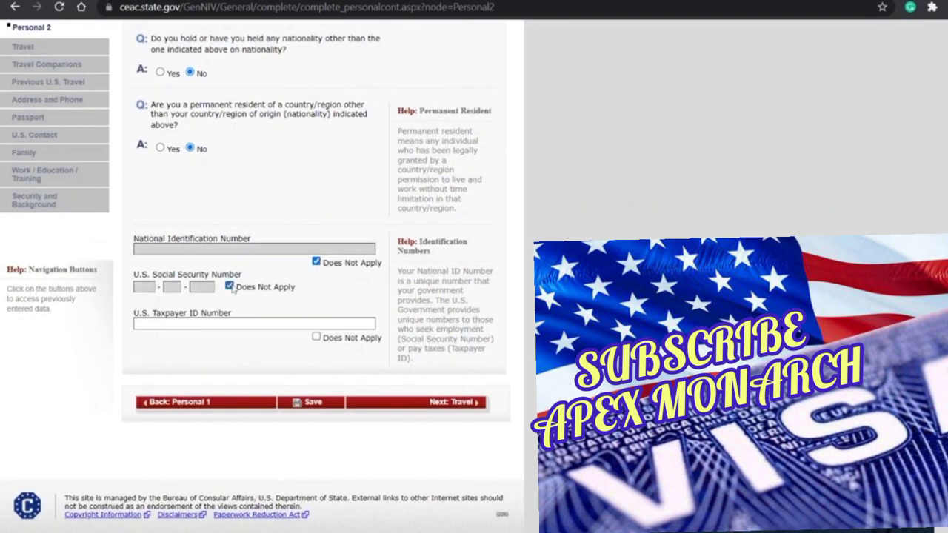
pyautogui.click(316, 337)
pyautogui.click(317, 403)
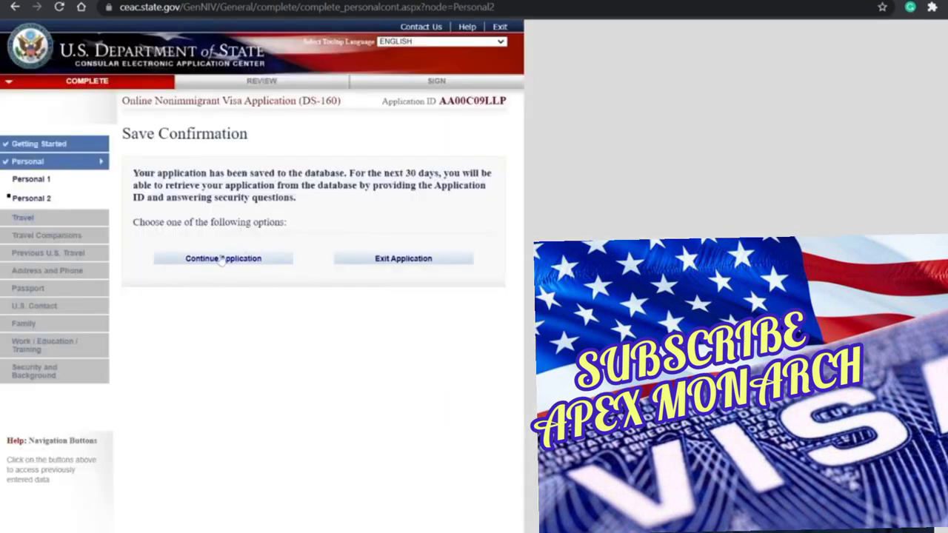
pyautogui.click(222, 259)
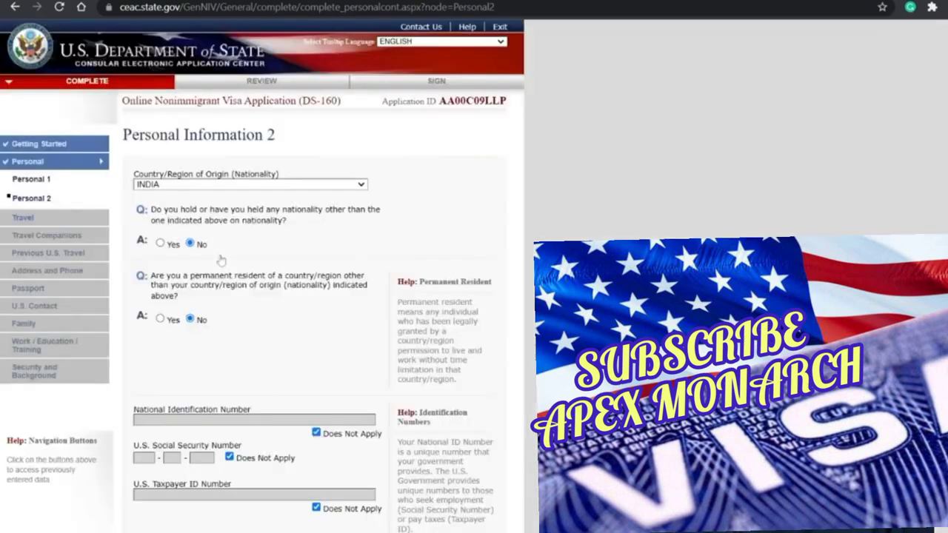
pyautogui.scroll(-3, 291, 291)
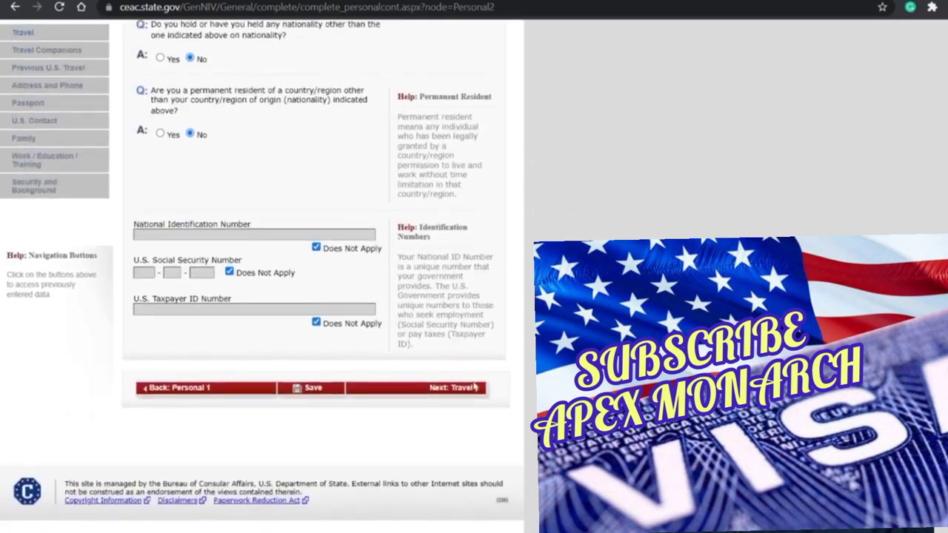
# Step: On Travel Information, set trip purpose to ACADEMIC OR LANGUAGE STUDENT (F), STUDENT (F1)
pyautogui.click(440, 396)
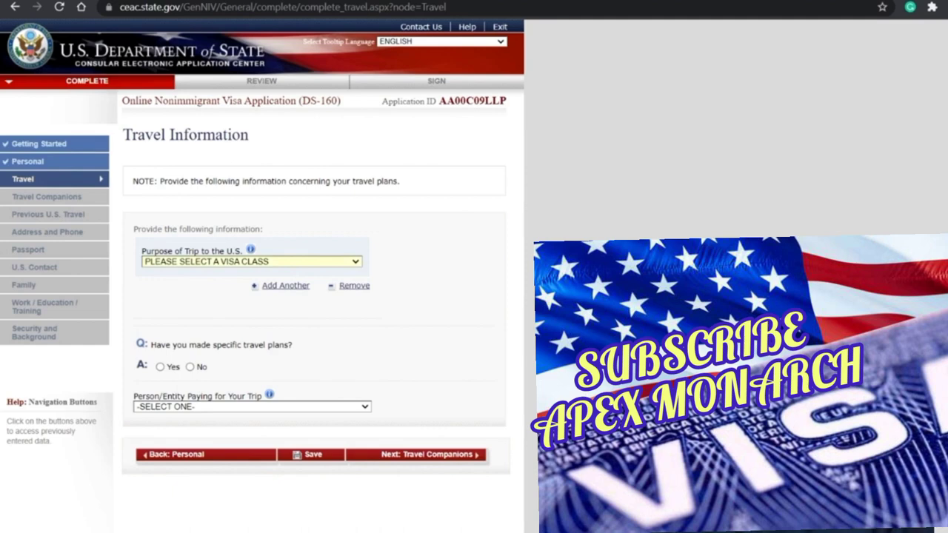
pyautogui.click(284, 307)
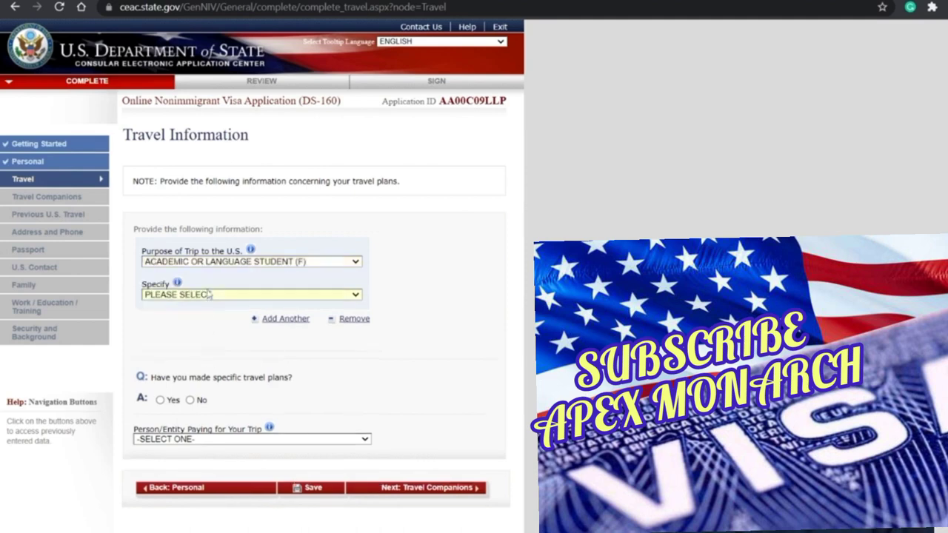
pyautogui.click(211, 317)
# Step: Answer No to specific travel plans, with arrival 06 AUG 2023 and a 3 YEAR(S) stay
pyautogui.scroll(-3, 318, 341)
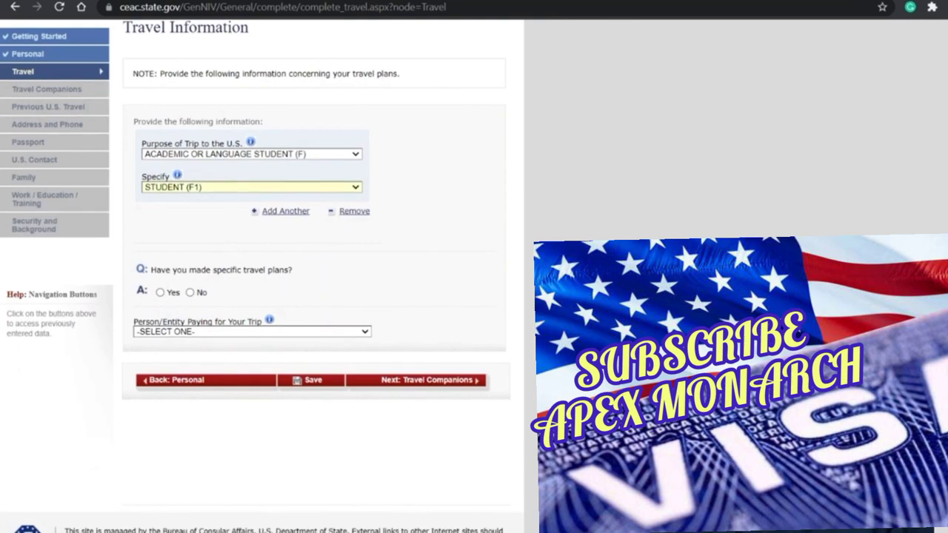
pyautogui.click(189, 294)
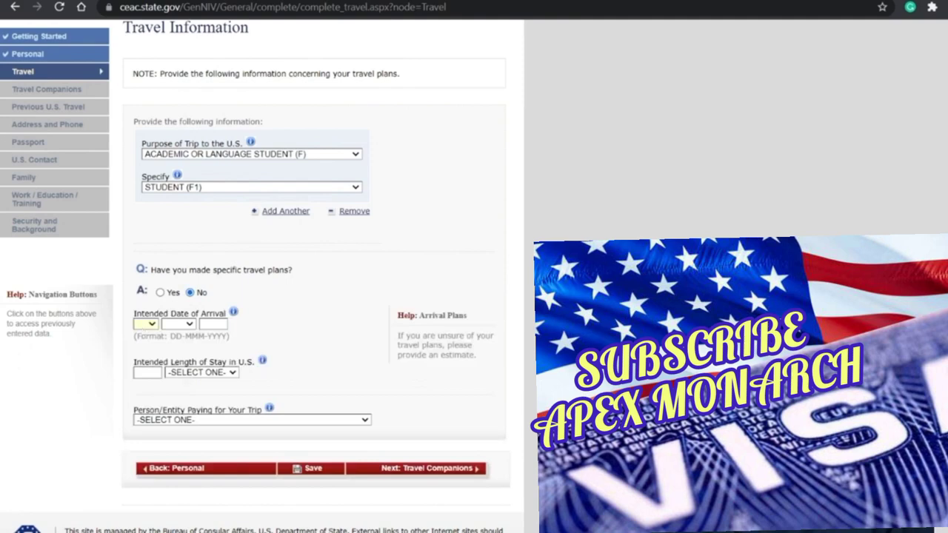
pyautogui.write('06')
pyautogui.press('Tab')
pyautogui.write('au')
pyautogui.write('2023')
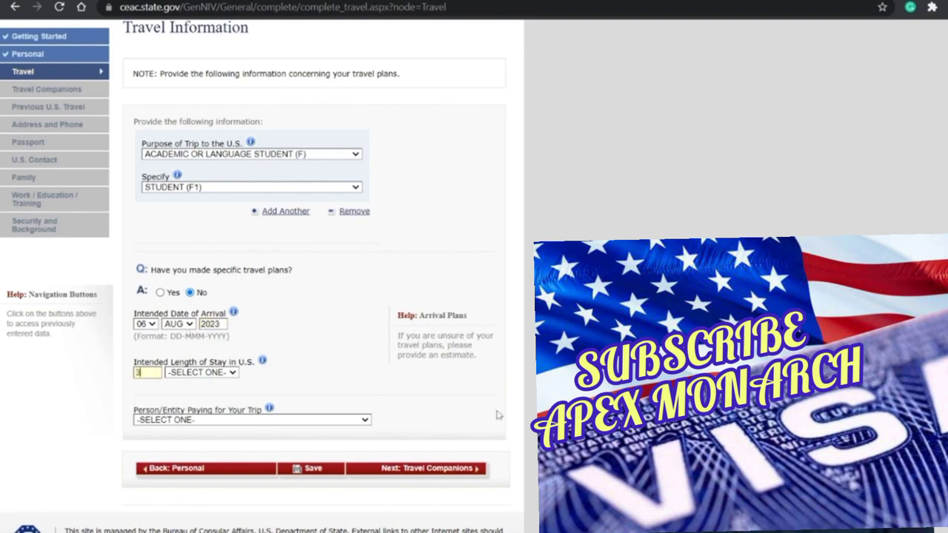
pyautogui.click(195, 373)
pyautogui.click(200, 397)
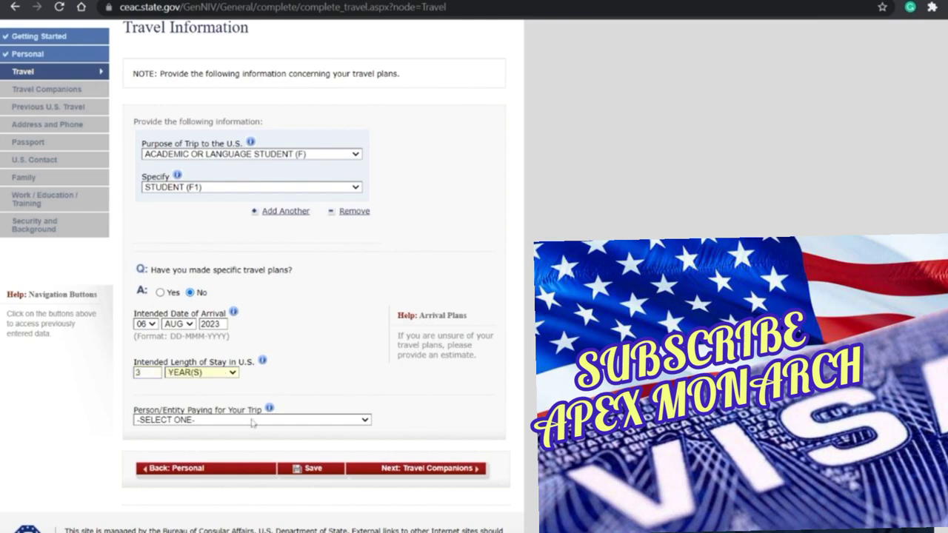
pyautogui.scroll(-3, 252, 422)
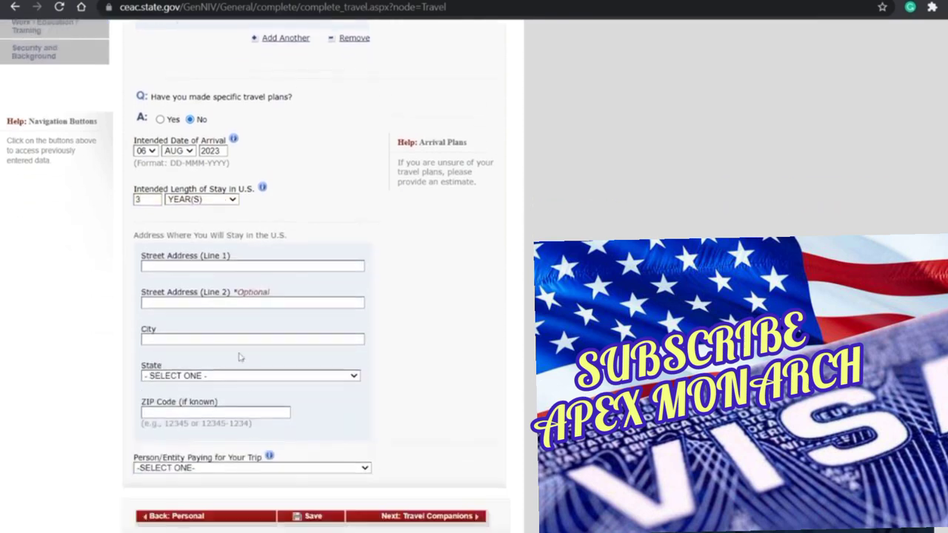
# Step: Enter the street address, city, state and ZIP of the U.S. stay address
pyautogui.click(252, 265)
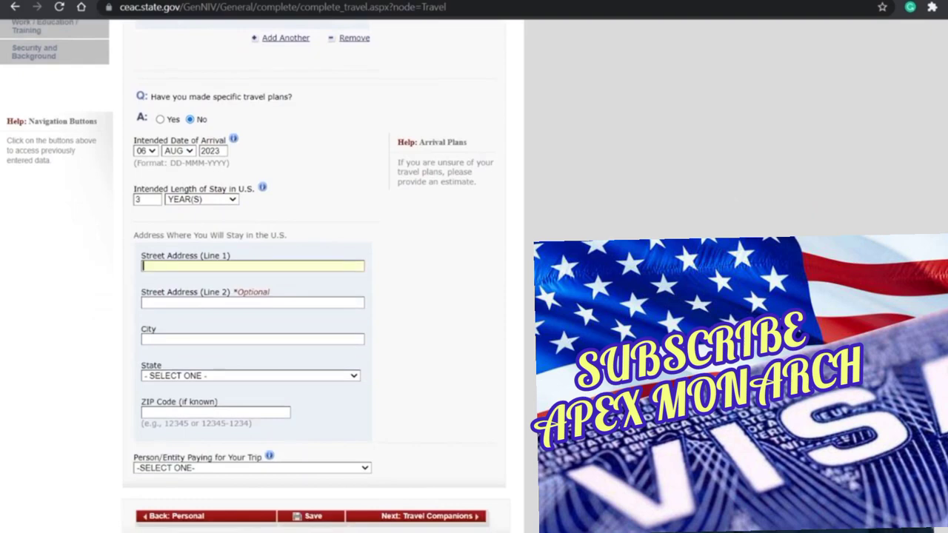
pyautogui.write('1226 TAMU')
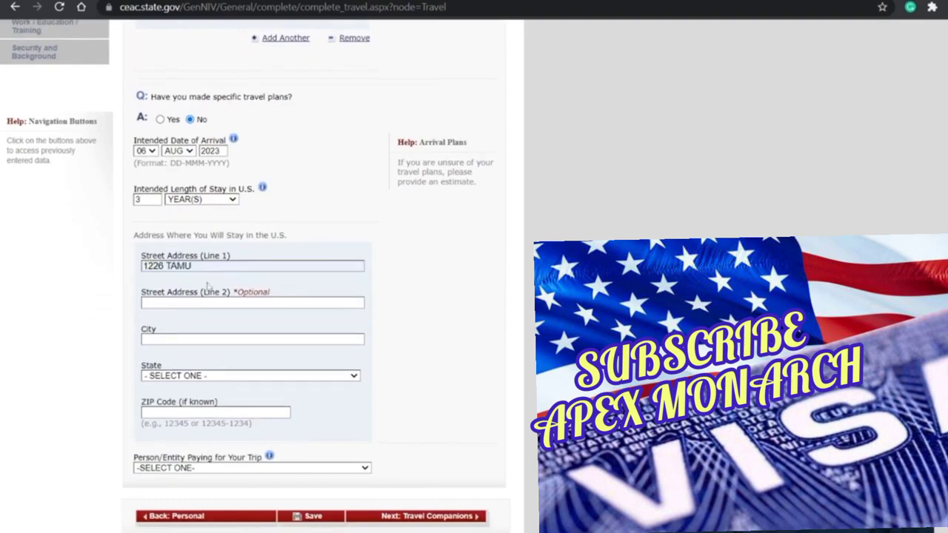
pyautogui.click(195, 339)
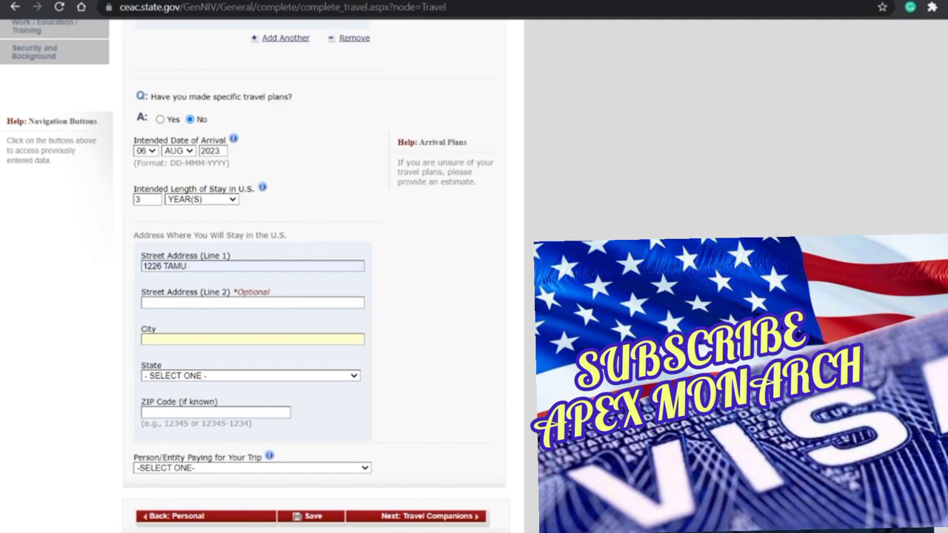
pyautogui.write('COL')
pyautogui.press('Tab')
pyautogui.write('LEGE STATION')
pyautogui.press('Tab')
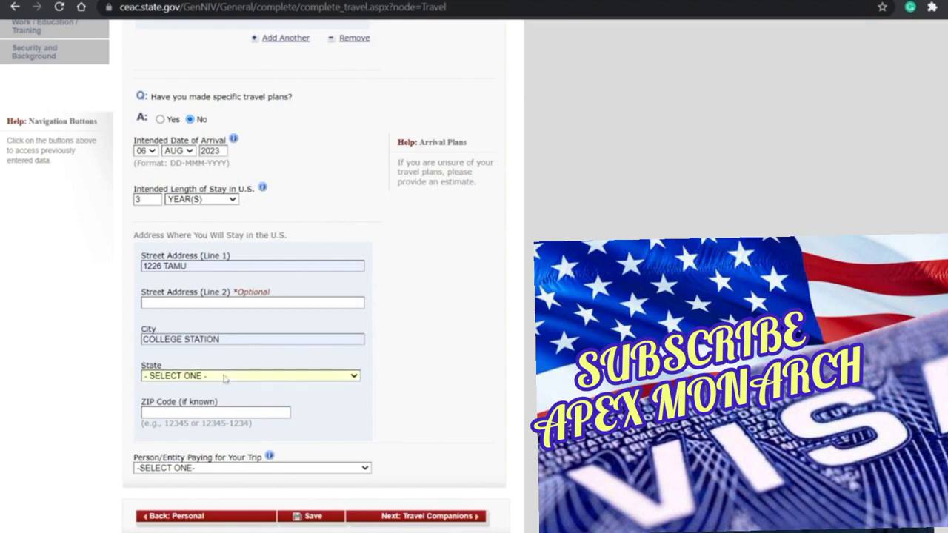
pyautogui.write('tex')
pyautogui.write('7')
pyautogui.write('7025-3438')
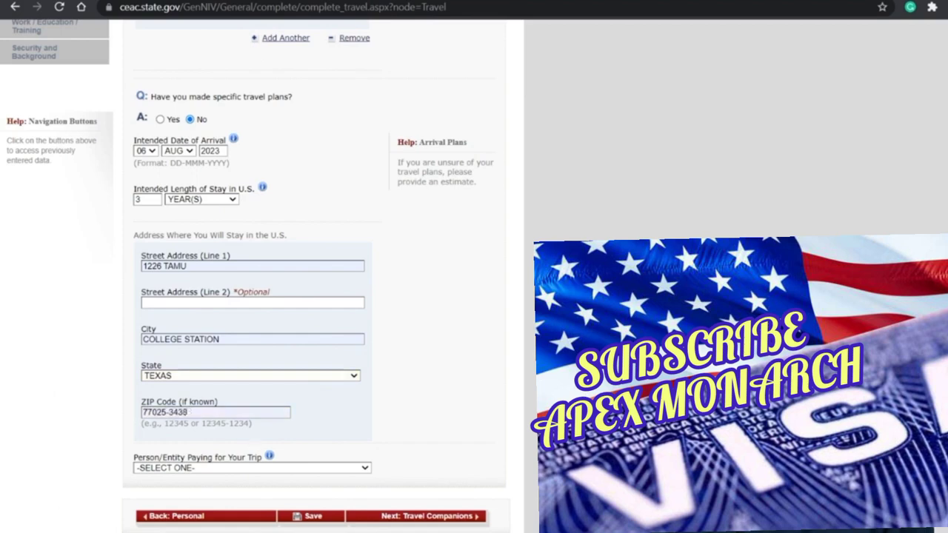
pyautogui.scroll(-1, 261, 396)
pyautogui.scroll(-2, 260, 396)
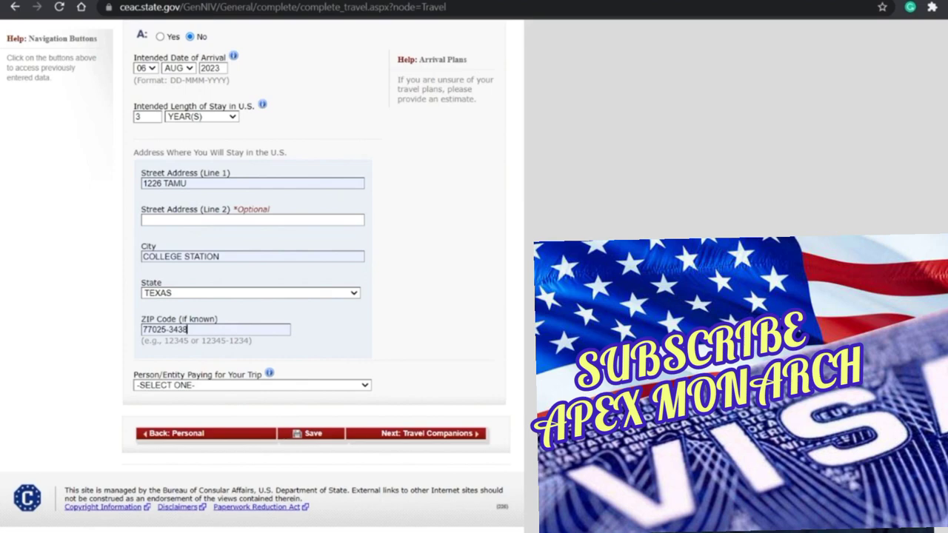
# Step: Correct the ZIP code and set the person paying for the trip to SELF
pyautogui.press('BackSpace')
pyautogui.press('BackSpace')
pyautogui.press('BackSpace')
pyautogui.press('BackSpace')
pyautogui.press('BackSpace')
pyautogui.press('BackSpace')
pyautogui.press('BackSpace')
pyautogui.press('BackSpace')
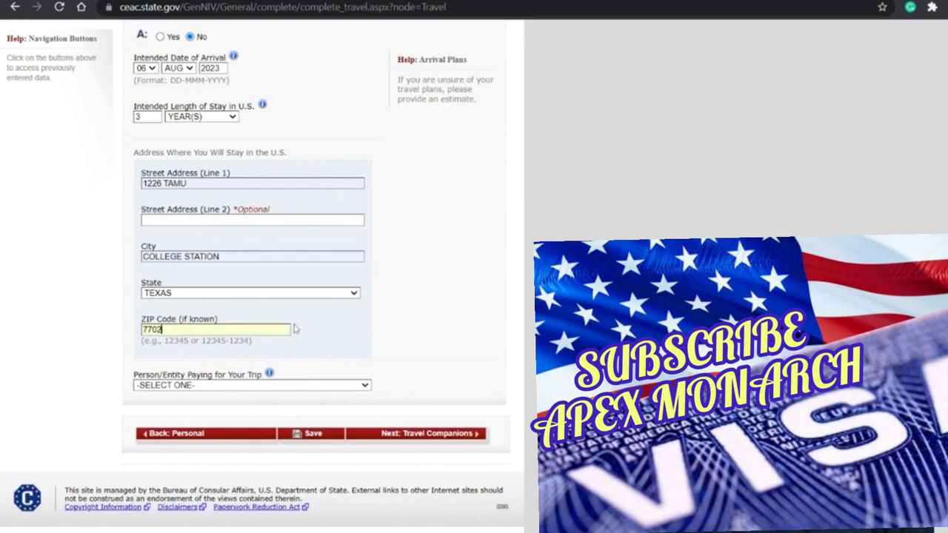
pyautogui.write('843')
pyautogui.click(293, 362)
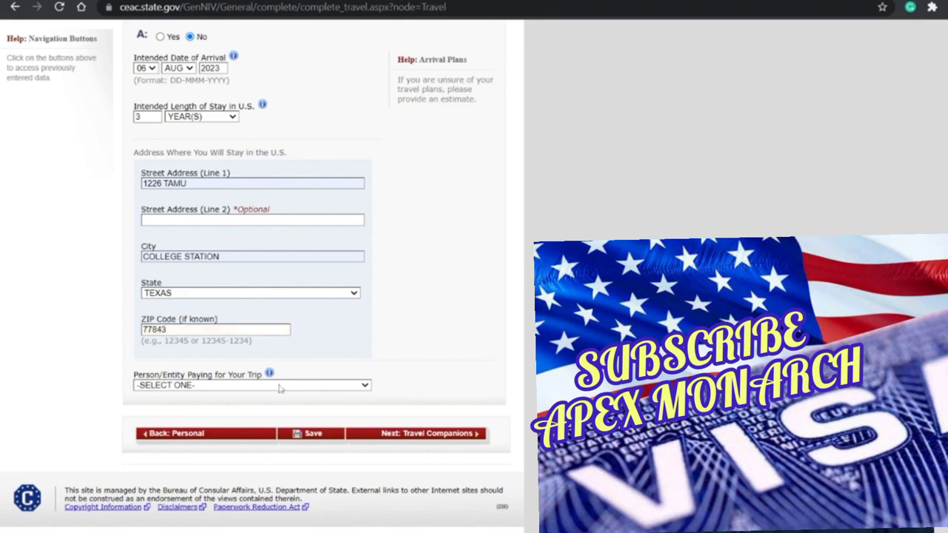
pyautogui.press('s')
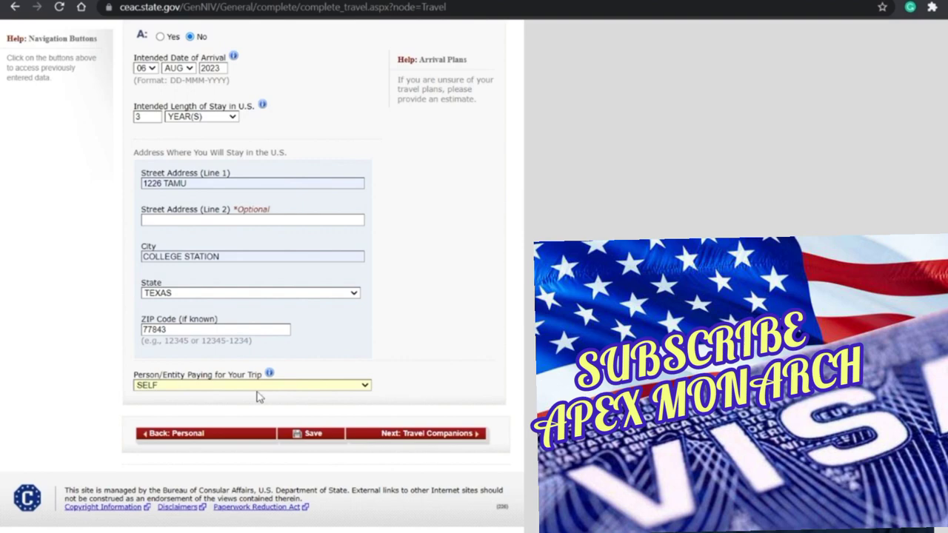
# Step: Save the travel details, answer No on Travel Companions, and advance to Previous U.S. Travel
pyautogui.click(323, 438)
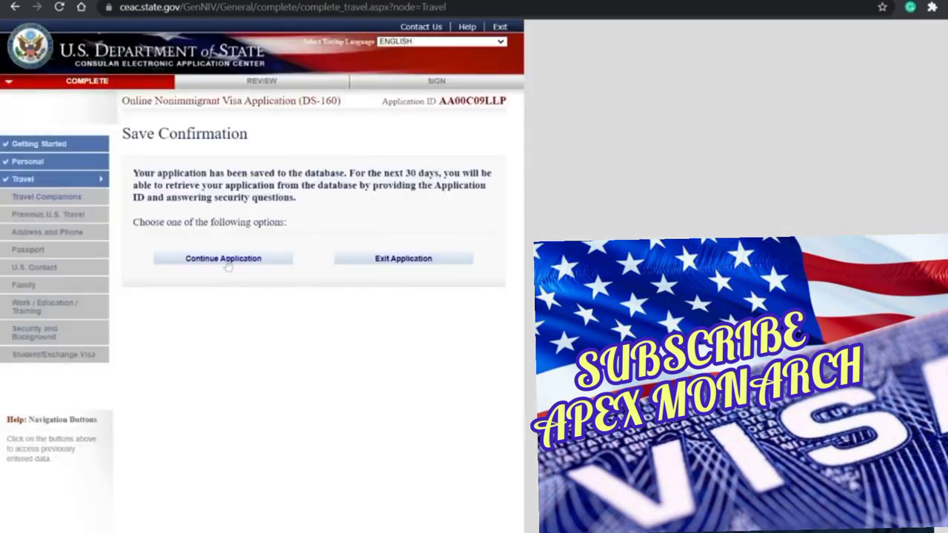
pyautogui.click(229, 264)
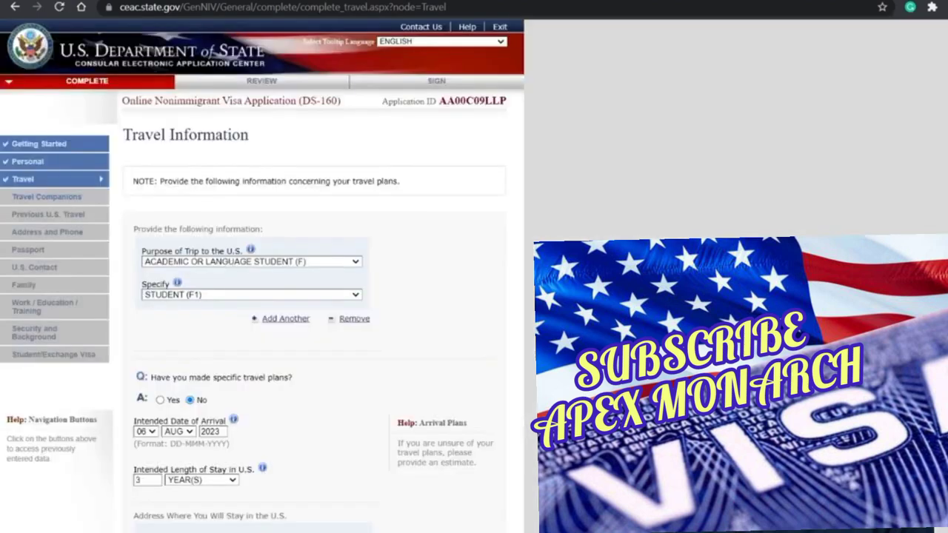
pyautogui.scroll(-5, 285, 318)
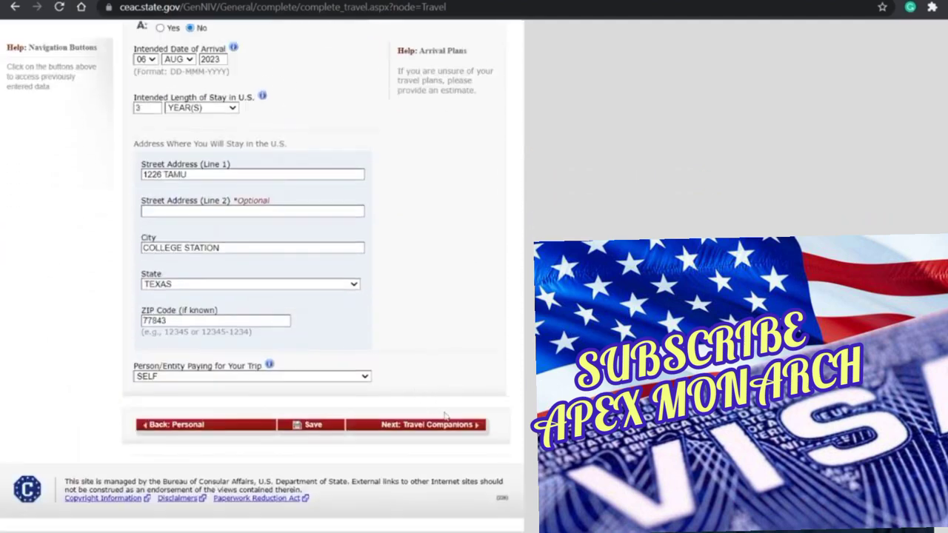
pyautogui.click(441, 425)
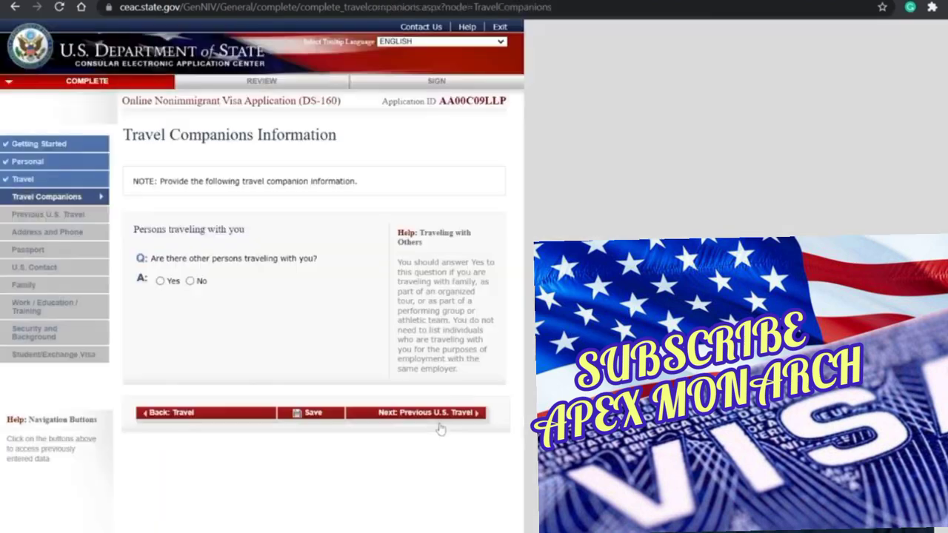
pyautogui.click(189, 281)
pyautogui.click(367, 414)
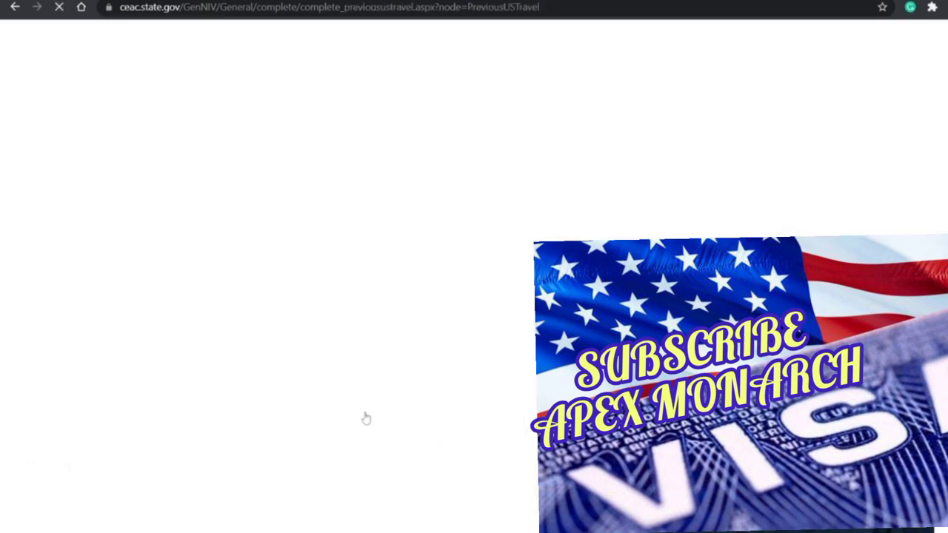
pyautogui.scroll(-2, 366, 418)
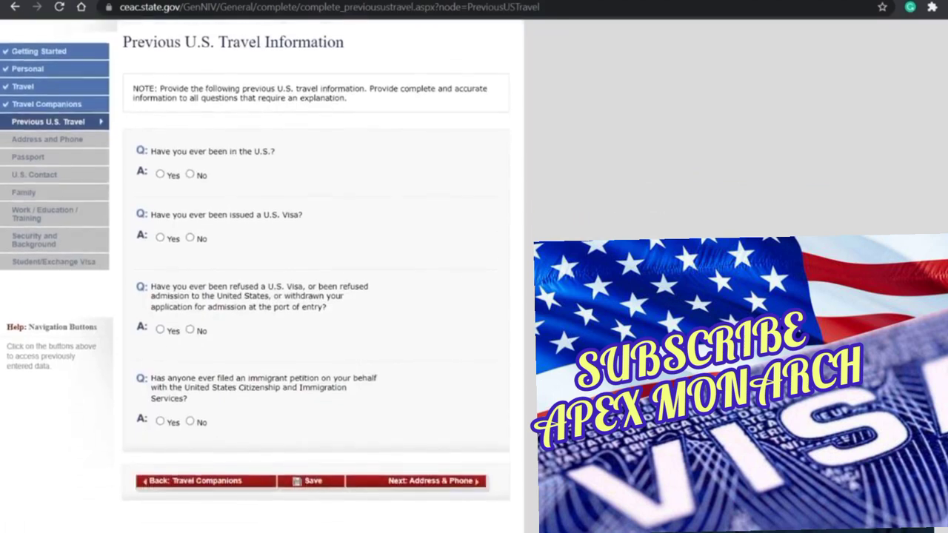
# Step: Answer Yes to a previous U.S. visit arriving 25 MAY 2018 for 19 days
pyautogui.click(161, 163)
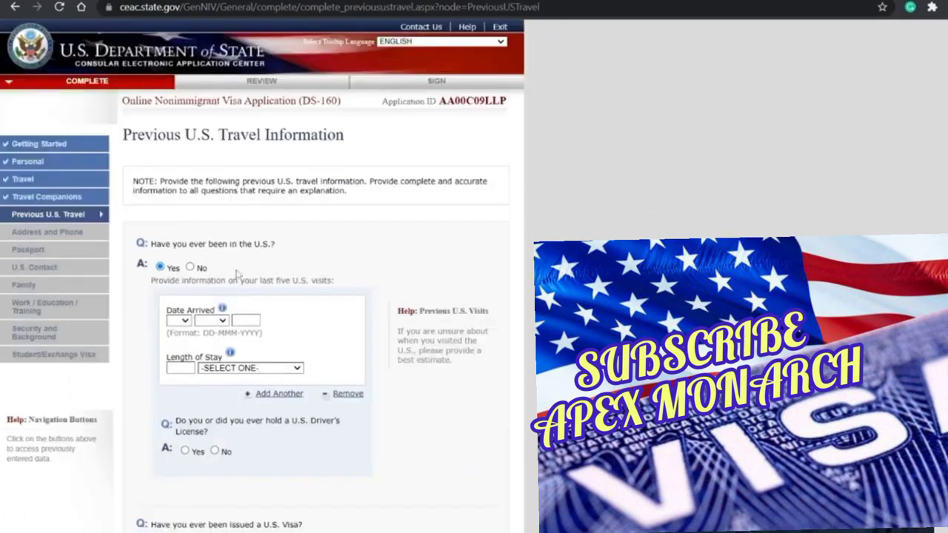
pyautogui.click(180, 324)
pyautogui.write('25mar201819d')
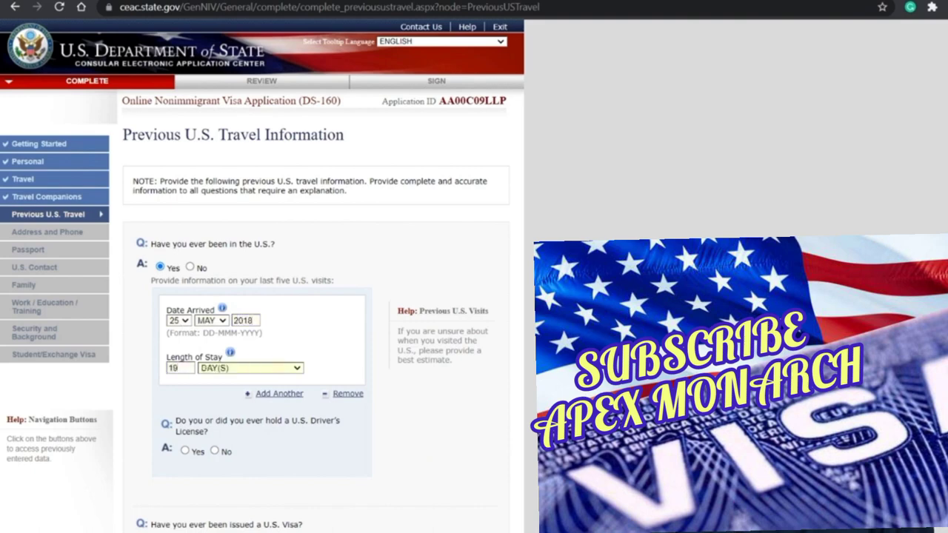
pyautogui.scroll(-3, 254, 385)
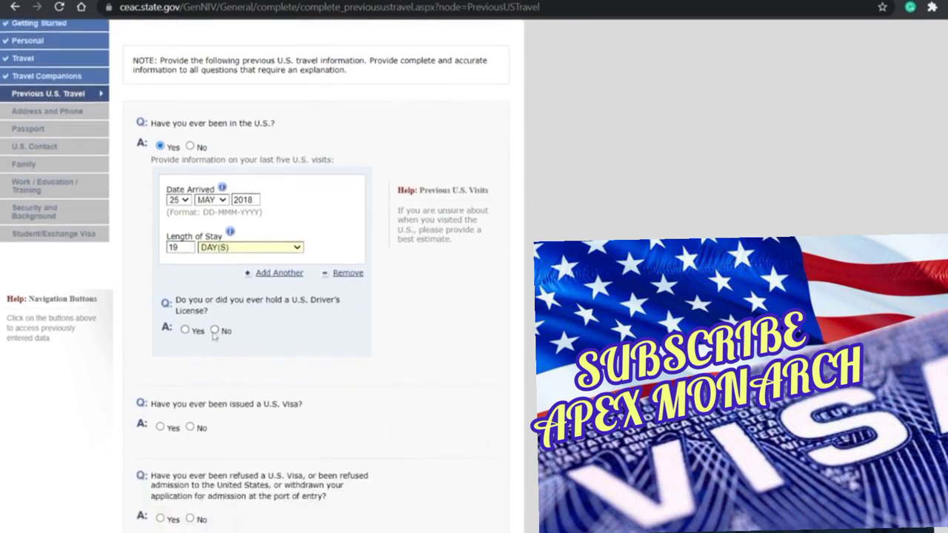
pyautogui.scroll(-2, 246, 352)
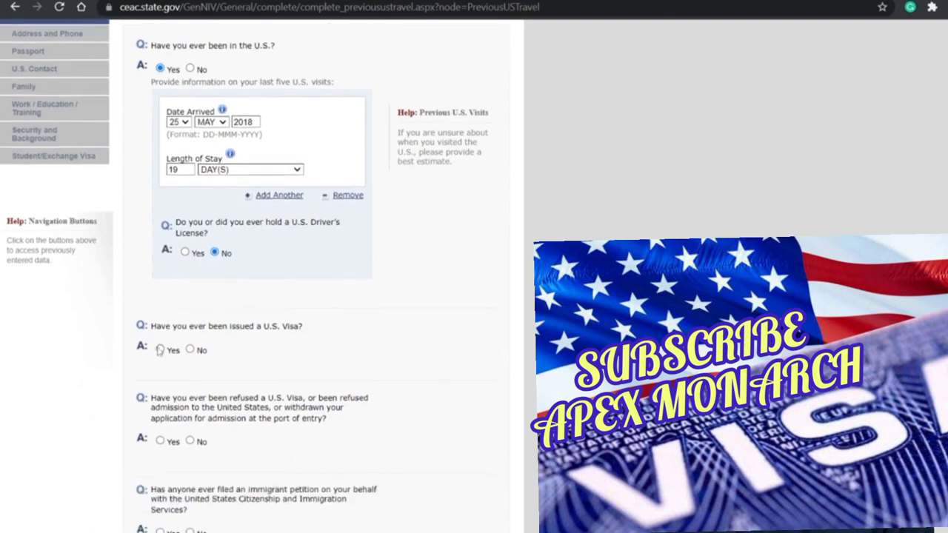
# Step: Answer Yes to a prior visa and No to an immigrant petition, then save
pyautogui.click(160, 349)
pyautogui.scroll(-2, 286, 339)
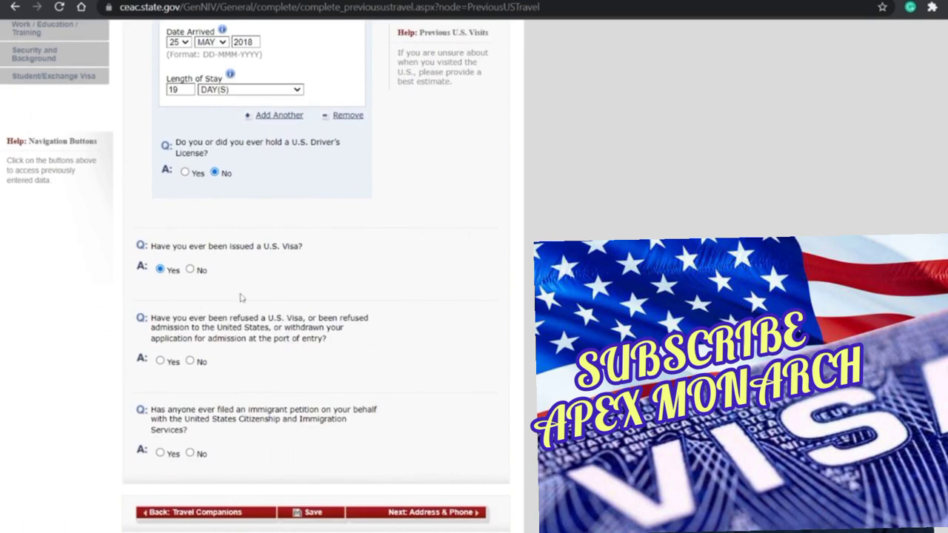
pyautogui.scroll(-1, 239, 300)
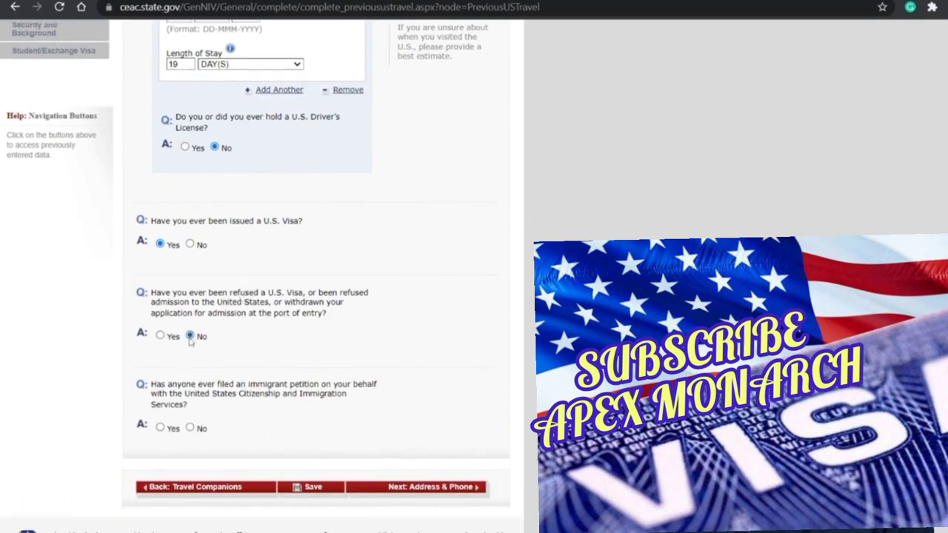
pyautogui.scroll(-1, 259, 385)
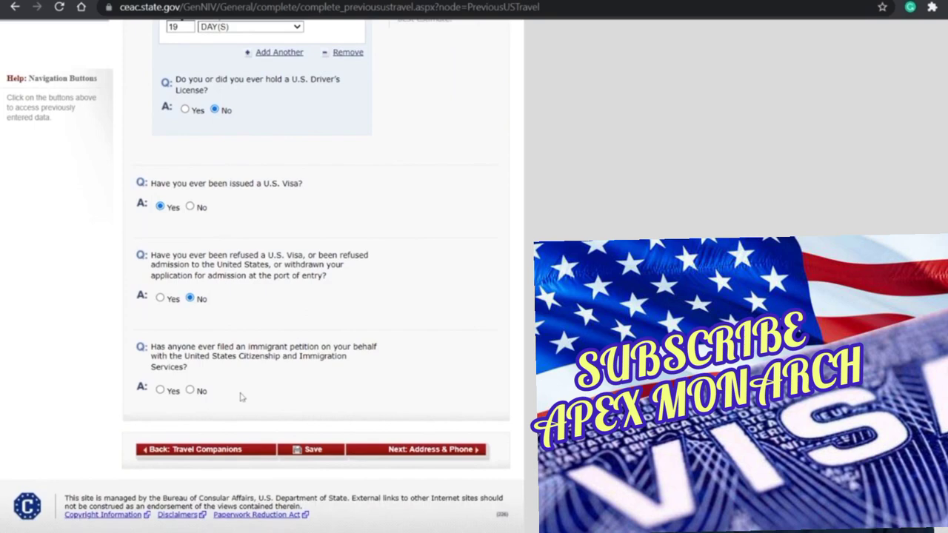
pyautogui.click(190, 391)
pyautogui.scroll(-1, 283, 420)
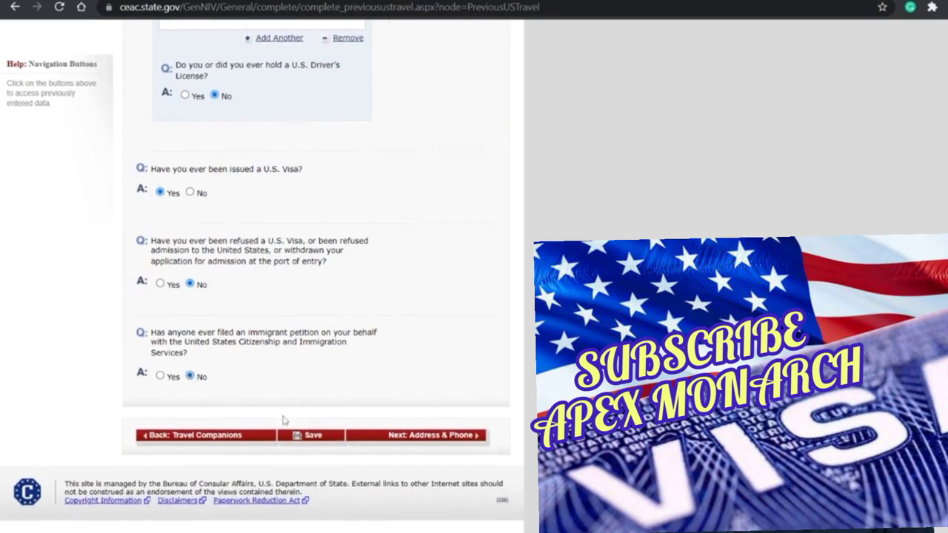
pyautogui.click(330, 437)
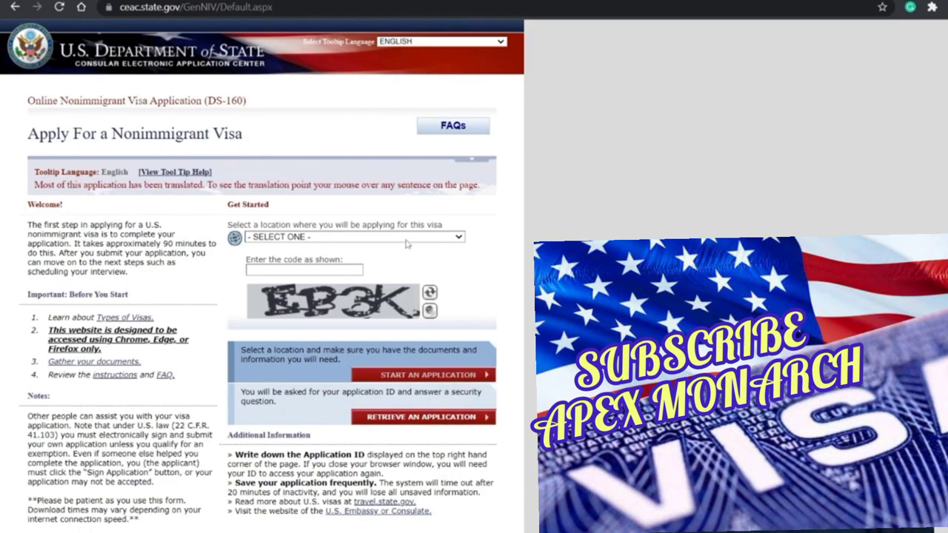
# Step: Choose INDIA, CHENNAI, enter the verification code, and submit the saved application ID for retrieval
pyautogui.click(406, 241)
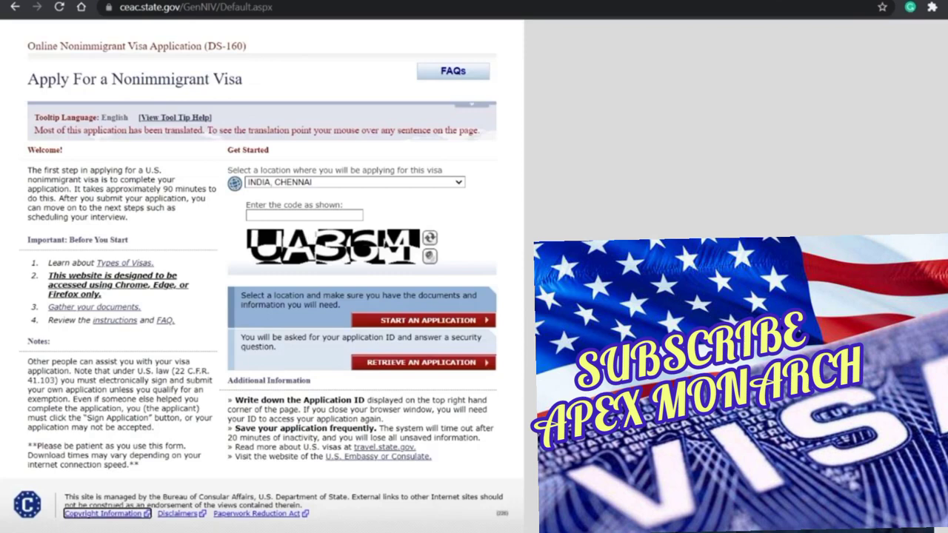
pyautogui.click(304, 215)
pyautogui.write('UA3')
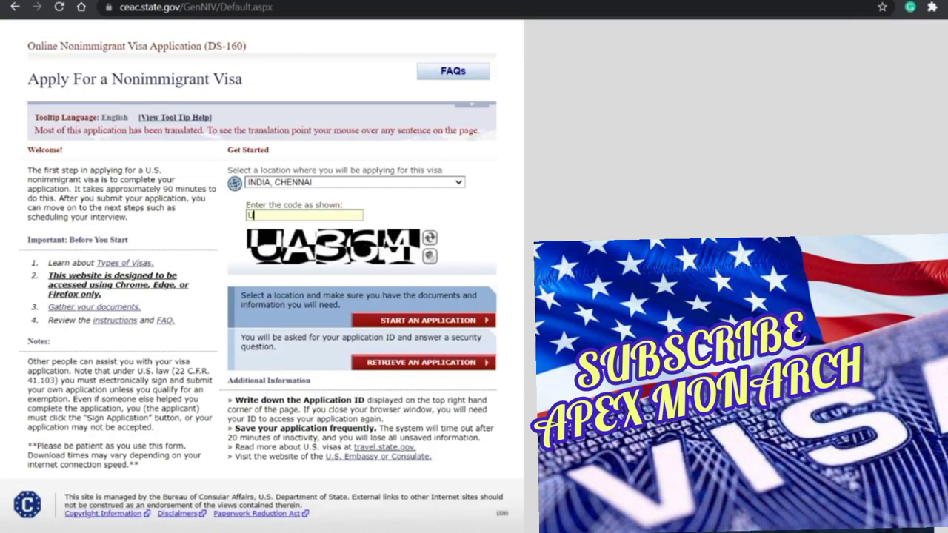
pyautogui.write('6M')
pyautogui.click(416, 365)
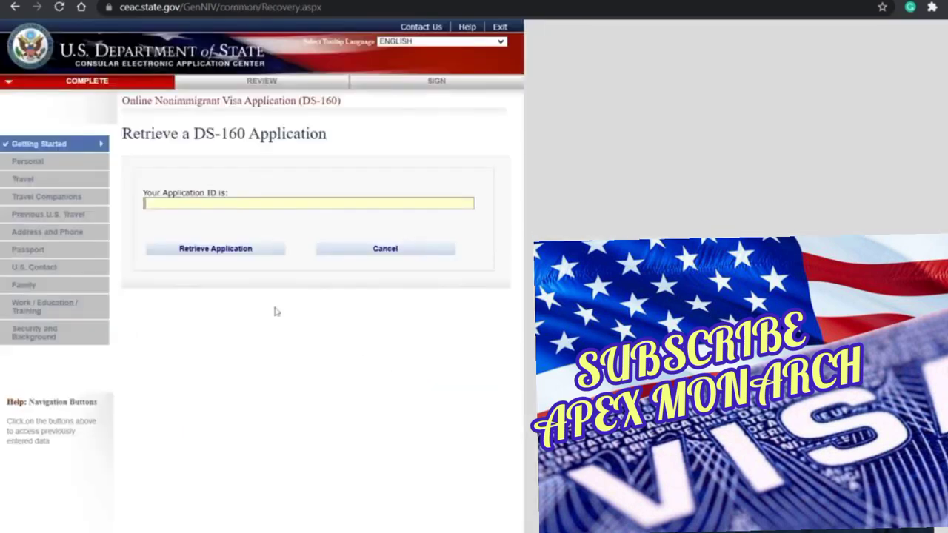
pyautogui.click(214, 253)
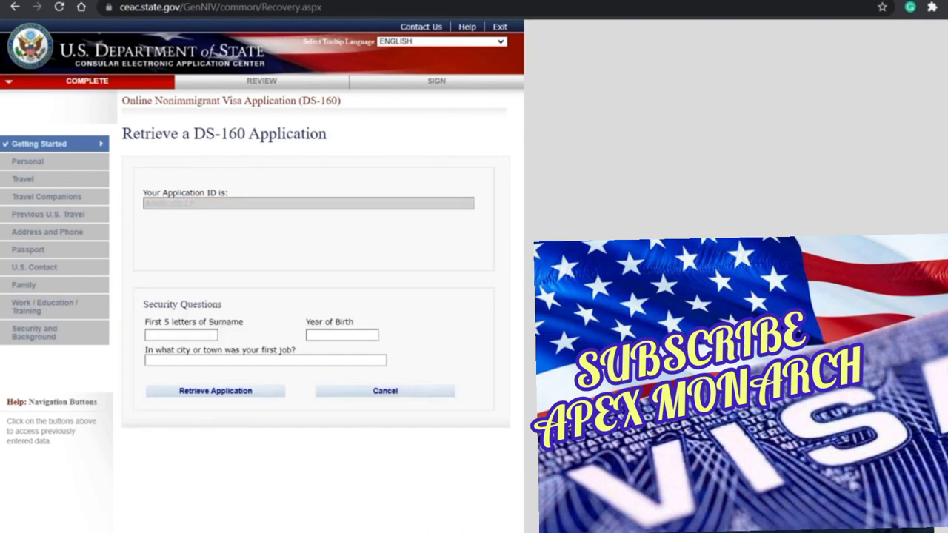
# Step: Answer the surname, birth-year and first-job-city security questions to retrieve the application
pyautogui.click(180, 334)
pyautogui.click(342, 335)
pyautogui.press('Tab')
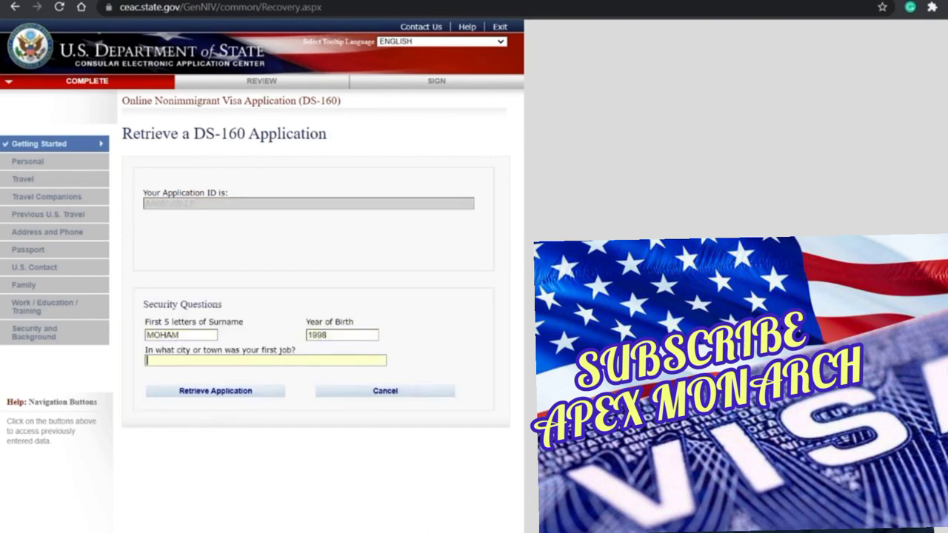
pyautogui.click(211, 398)
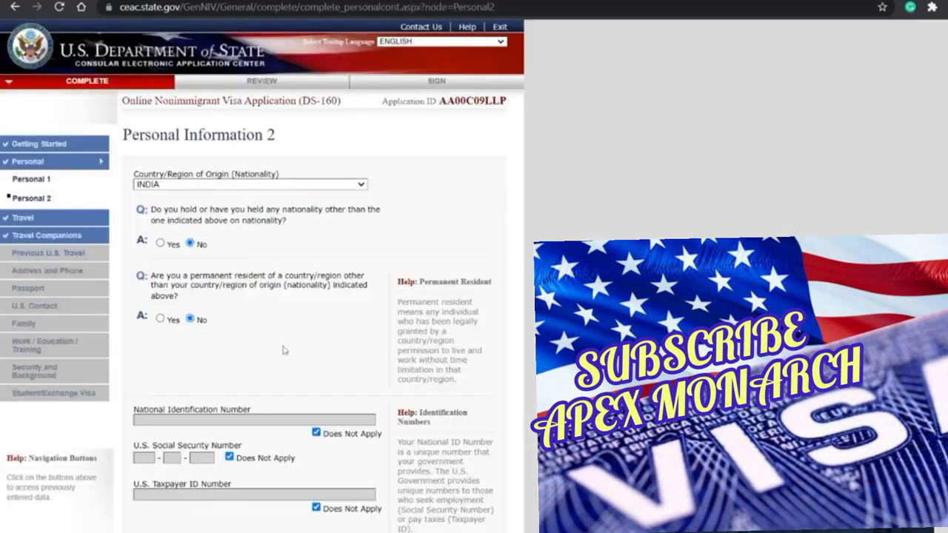
# Step: Move past the Travel and Travel Companions pages onto Previous U.S. Travel Information
pyautogui.scroll(-2, 284, 350)
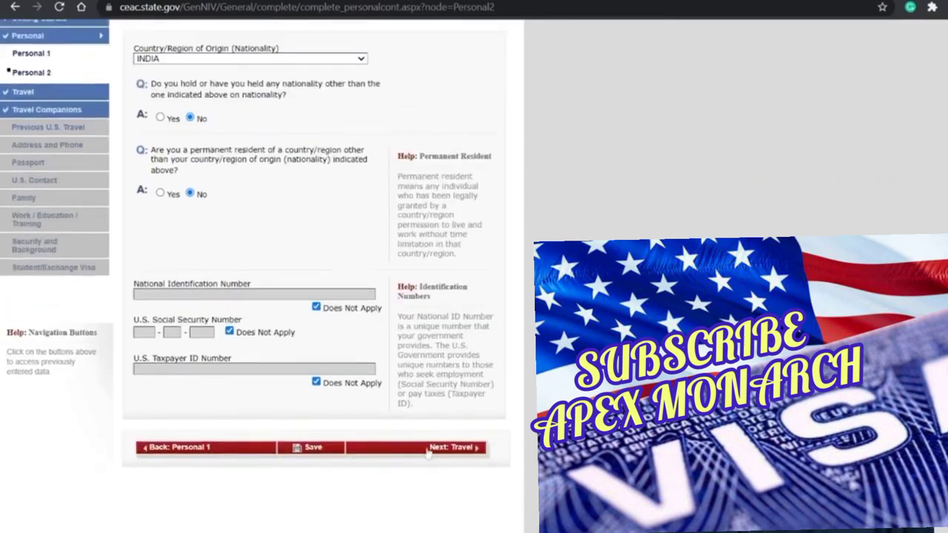
pyautogui.click(428, 447)
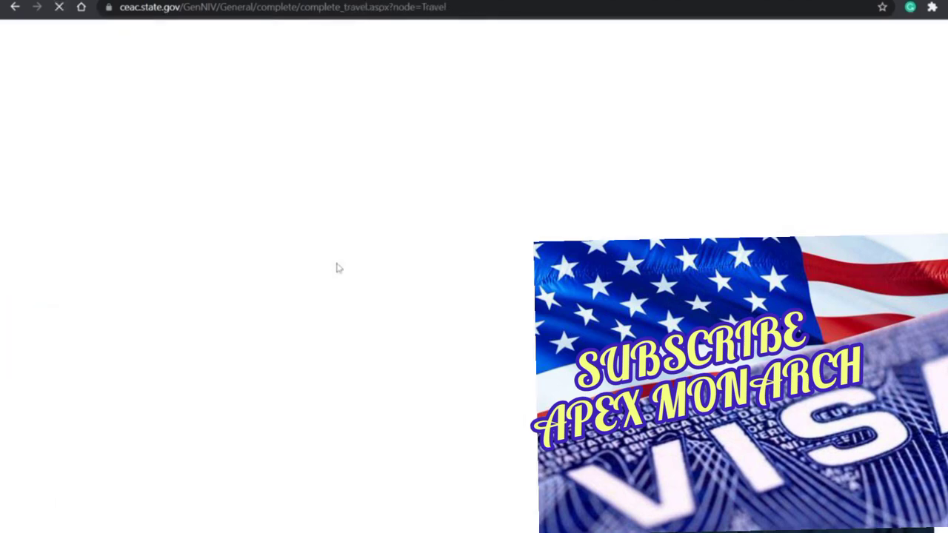
pyautogui.scroll(-5, 285, 311)
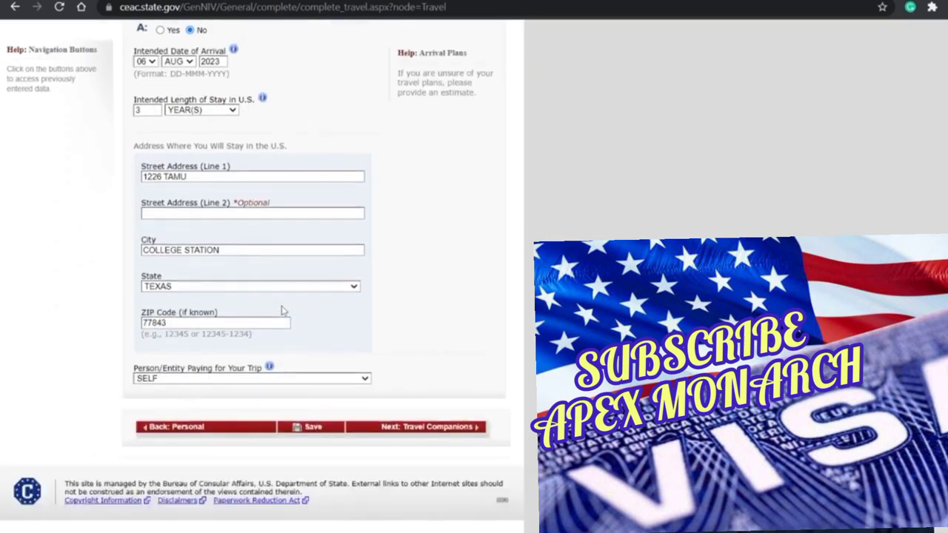
pyautogui.click(391, 428)
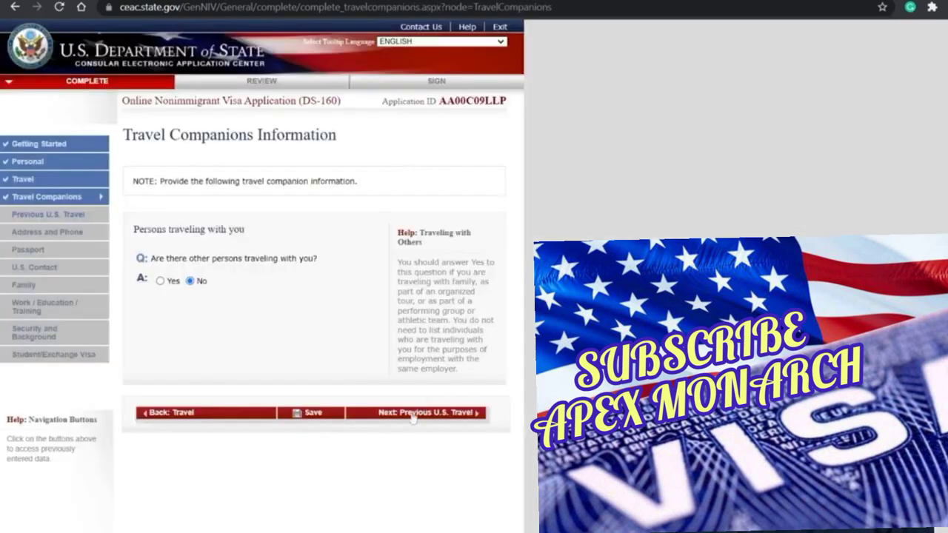
pyautogui.click(386, 413)
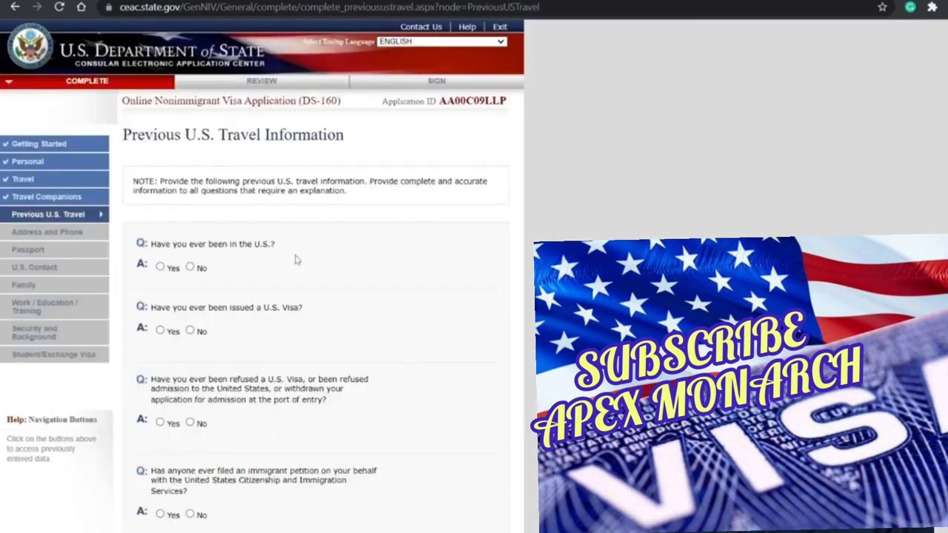
# Step: Record a 19-day U.S. visit from 25 MAY 2018, No driver's license, Yes to prior visa
pyautogui.click(160, 266)
pyautogui.scroll(-1, 160, 267)
pyautogui.click(181, 274)
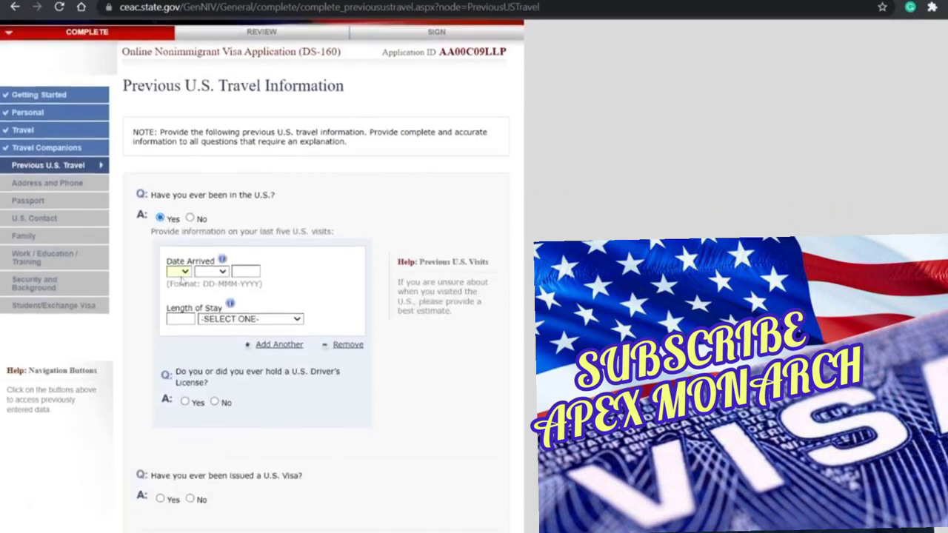
pyautogui.write('20')
pyautogui.press('Tab')
pyautogui.write('mar2018')
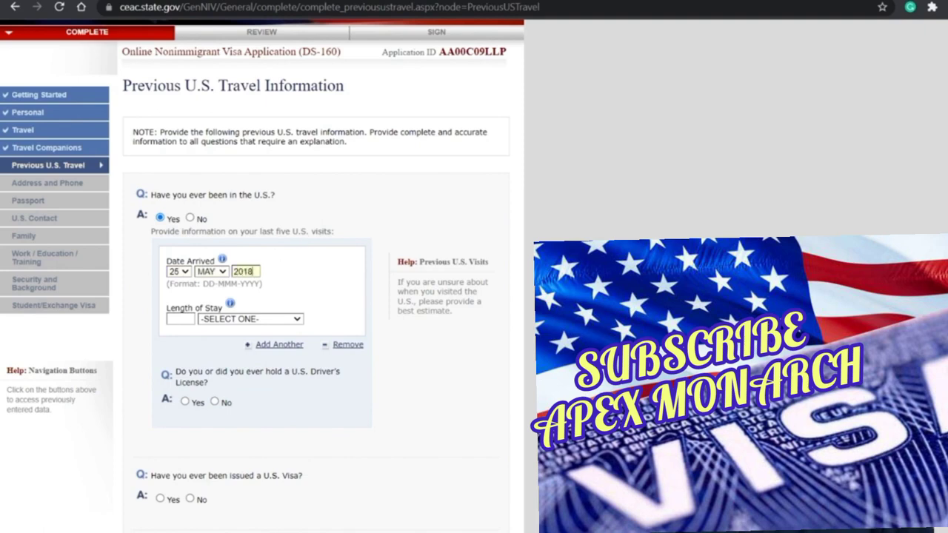
pyautogui.press('Tab')
pyautogui.write('19d')
pyautogui.click(215, 402)
pyautogui.scroll(-3, 217, 403)
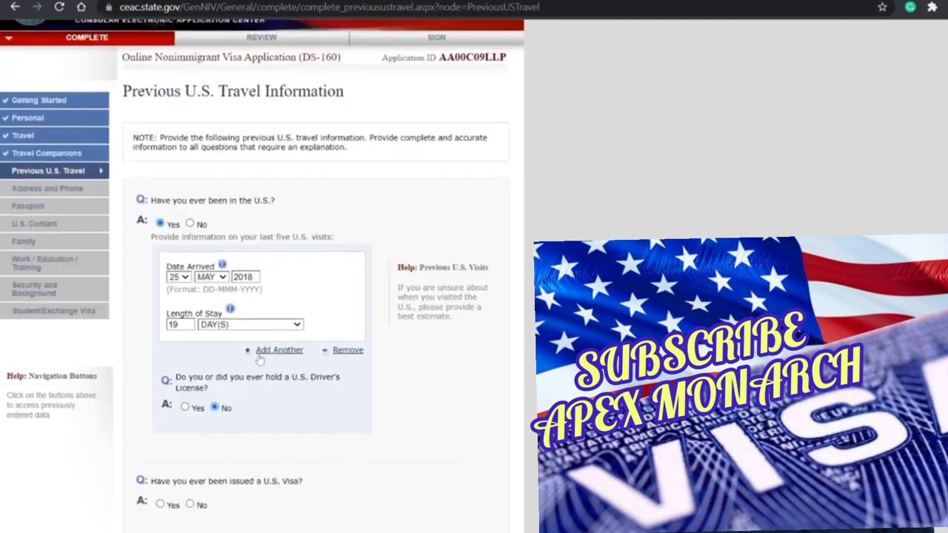
pyautogui.click(160, 346)
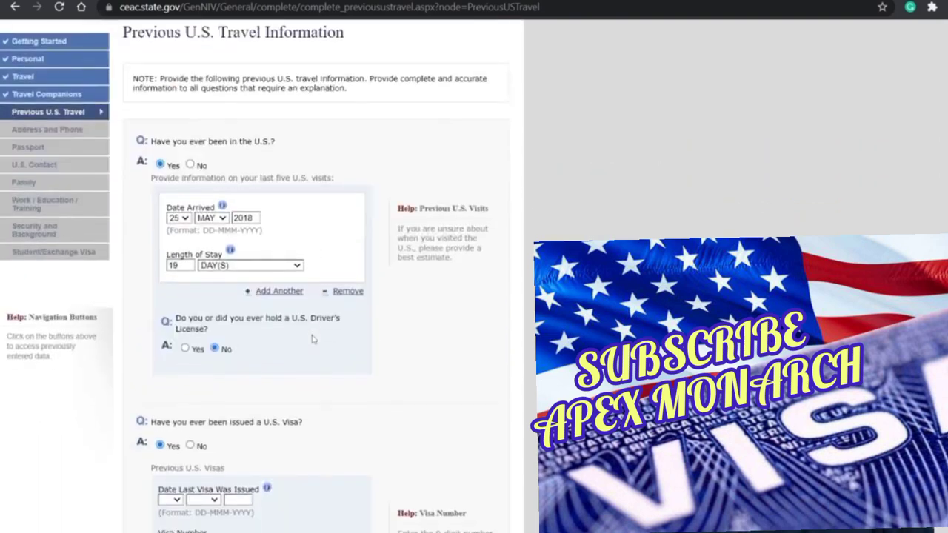
# Step: Enter the last visa issue date 03 MAY 2018 and the visa number
pyautogui.scroll(-4, 298, 343)
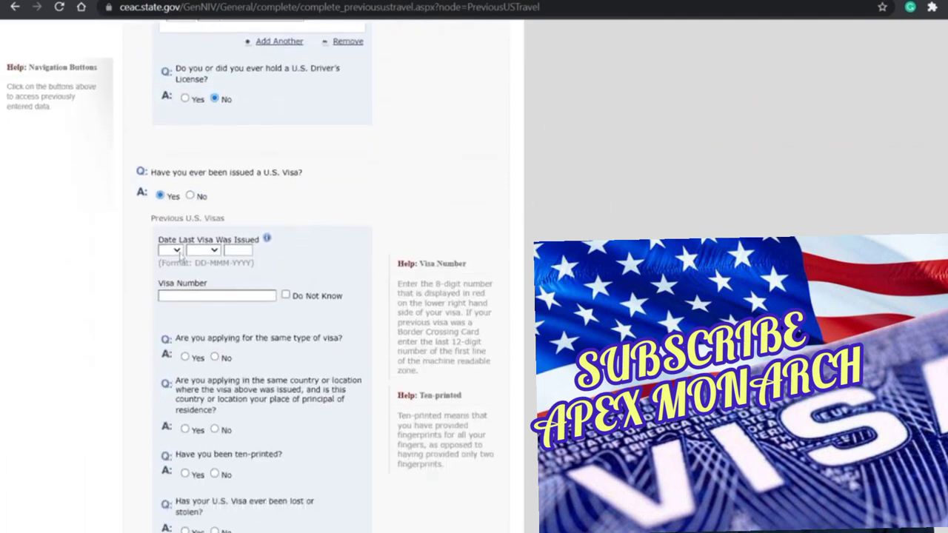
pyautogui.write('03')
pyautogui.press('Tab')
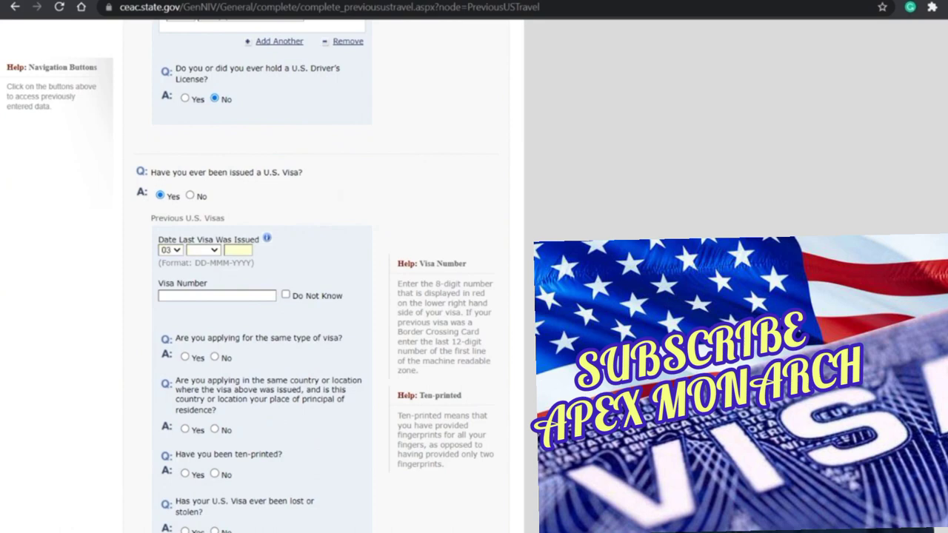
pyautogui.click(211, 252)
pyautogui.write('a')
pyautogui.press('Down')
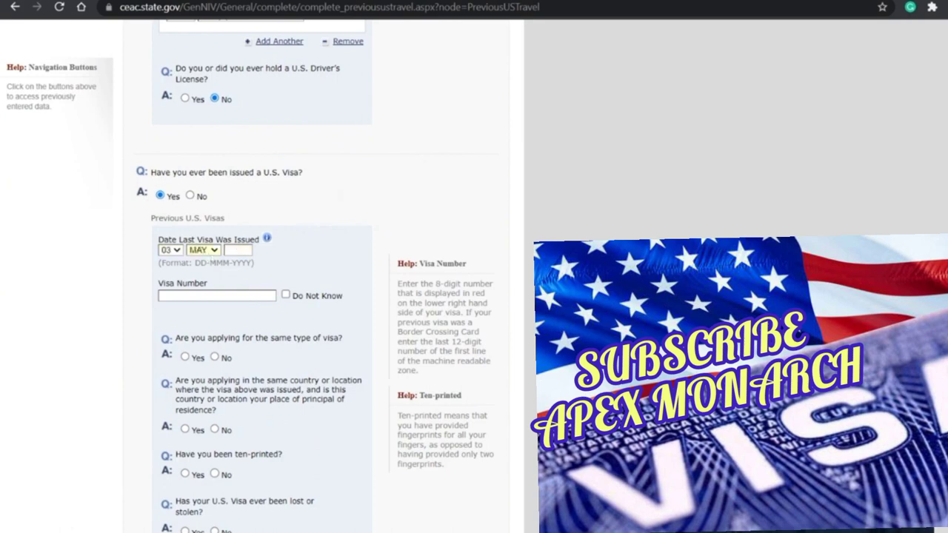
pyautogui.press('Tab')
pyautogui.write('2018')
pyautogui.press('Tab')
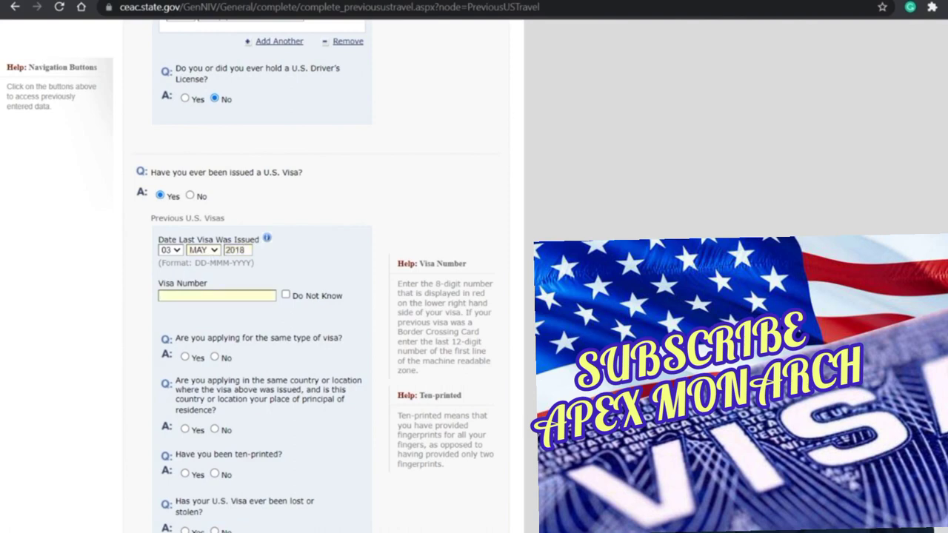
pyautogui.write('XXXXXXX')
# Step: Answer No to applying for the same visa type and No to an immigrant petition
pyautogui.scroll(-1, 246, 348)
pyautogui.click(215, 292)
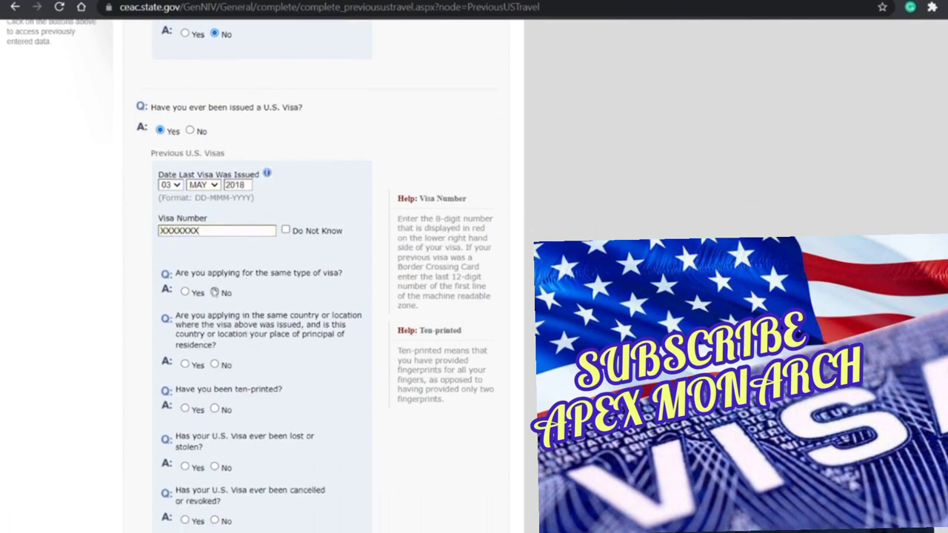
pyautogui.scroll(-1, 216, 293)
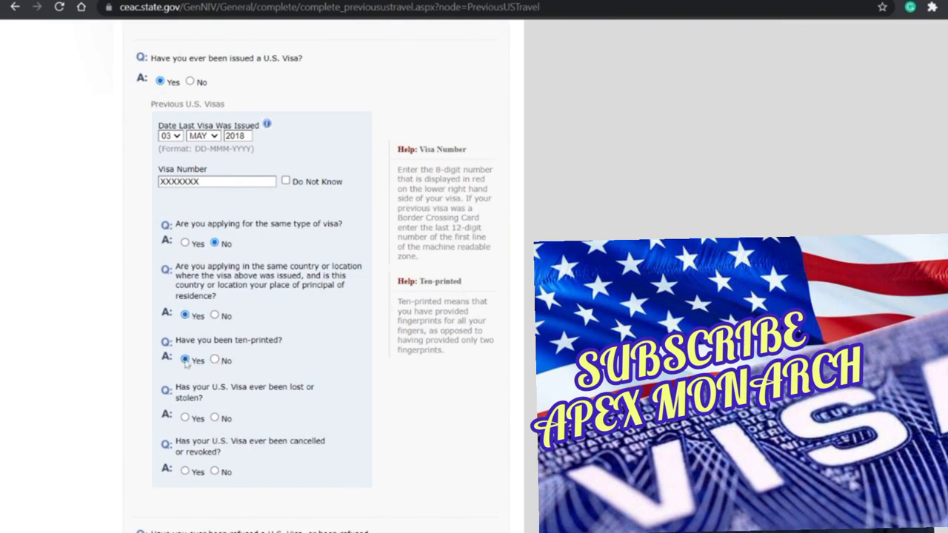
pyautogui.scroll(-1, 186, 363)
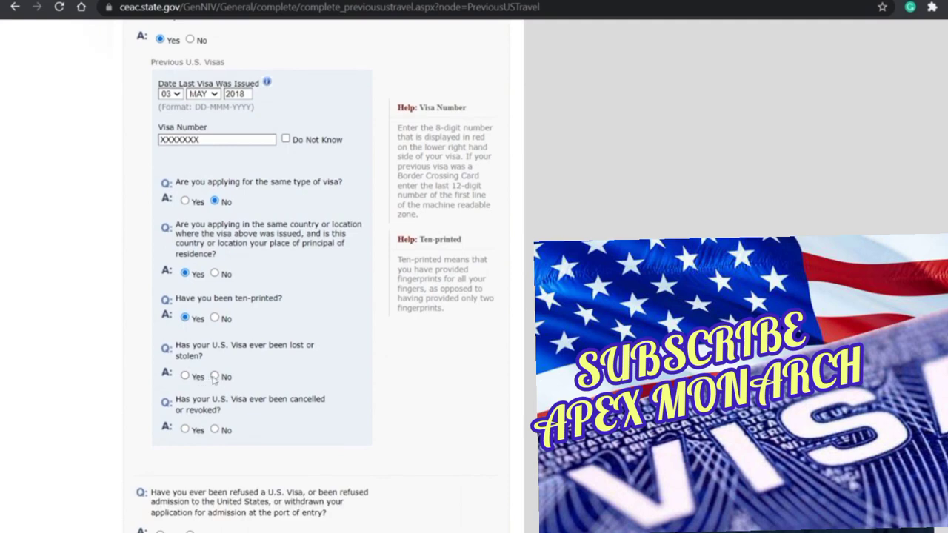
pyautogui.scroll(3, 221, 441)
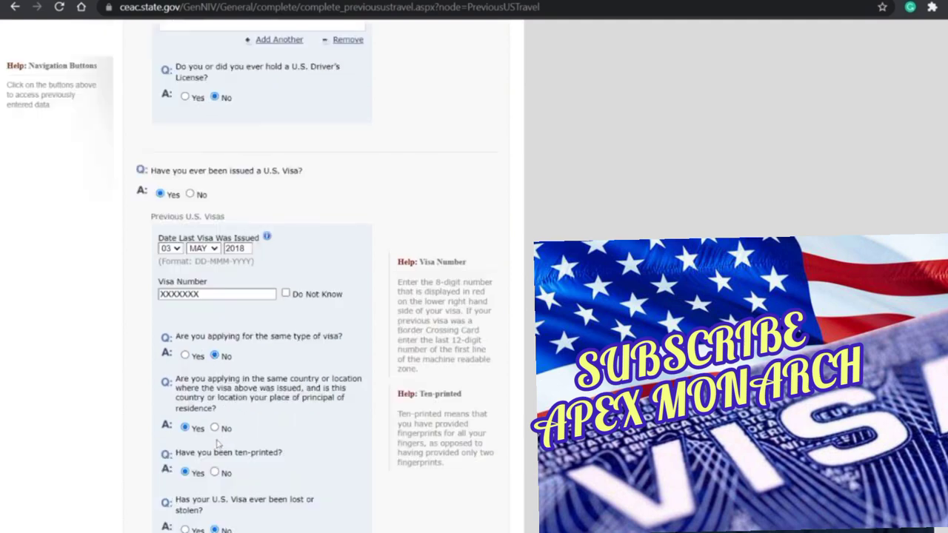
pyautogui.scroll(-4, 216, 443)
pyautogui.scroll(3, 216, 384)
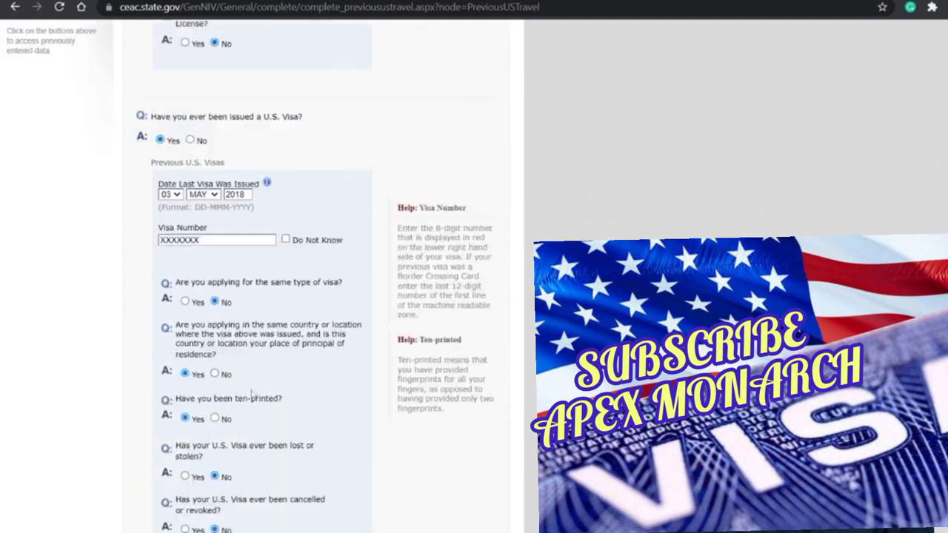
pyautogui.scroll(-4, 252, 395)
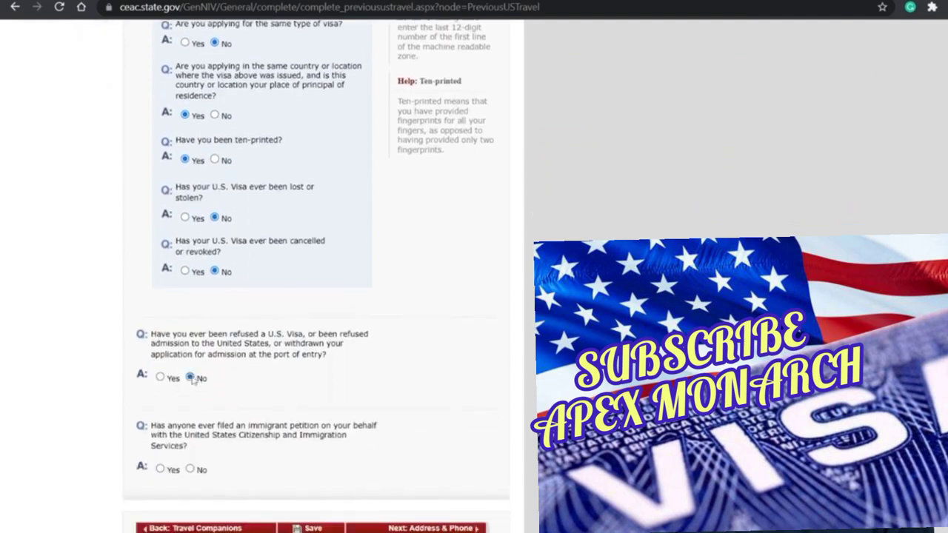
pyautogui.scroll(3, 194, 382)
pyautogui.scroll(-4, 203, 392)
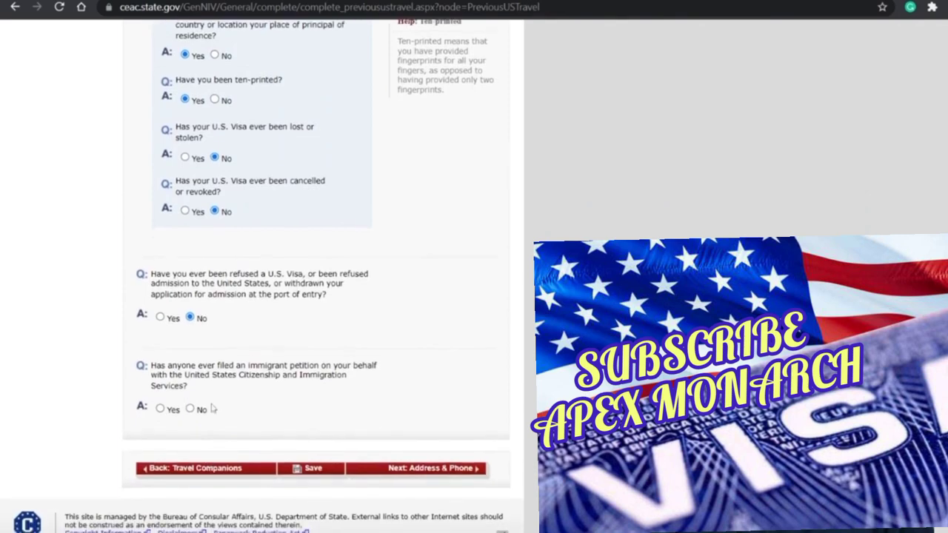
pyautogui.click(189, 407)
pyautogui.scroll(2, 316, 473)
pyautogui.scroll(-3, 320, 474)
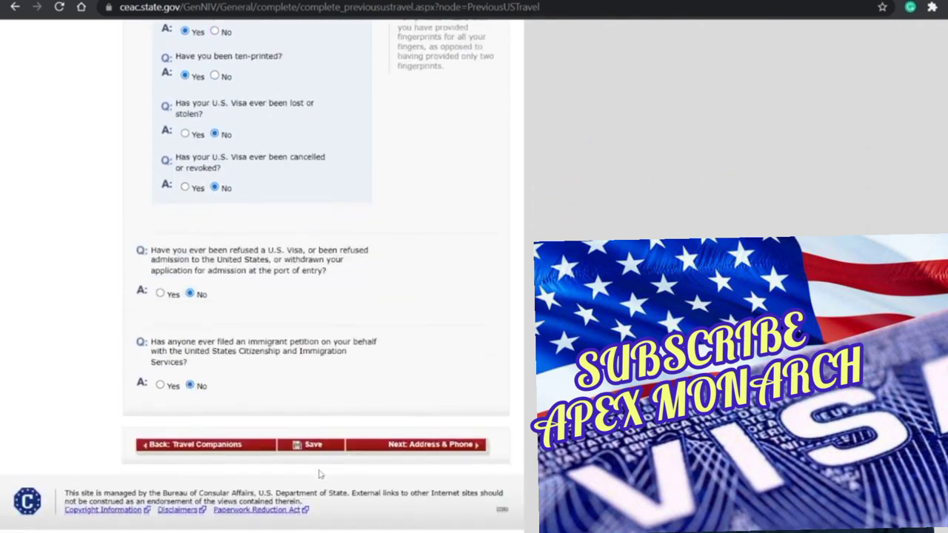
pyautogui.scroll(-1, 320, 474)
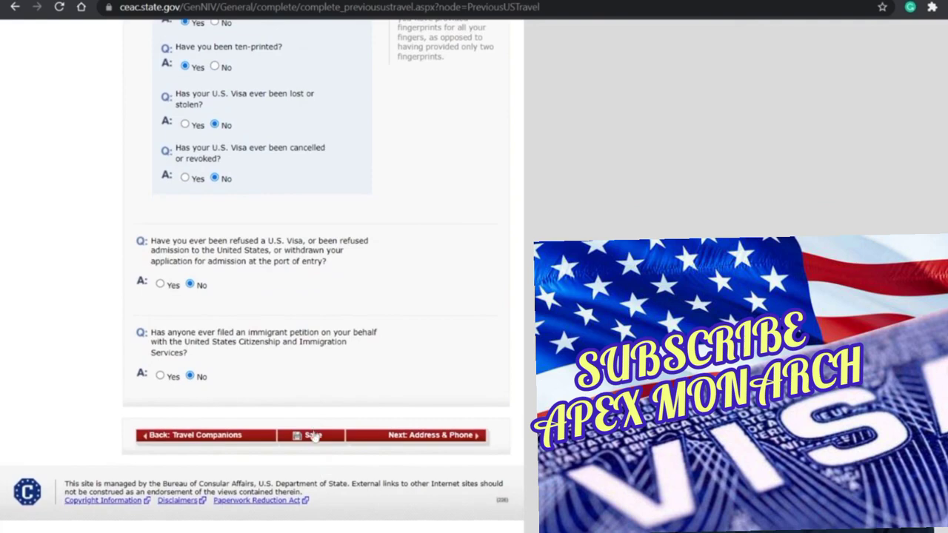
# Step: Correct the visa number rejected as invalid and save the page again
pyautogui.click(315, 435)
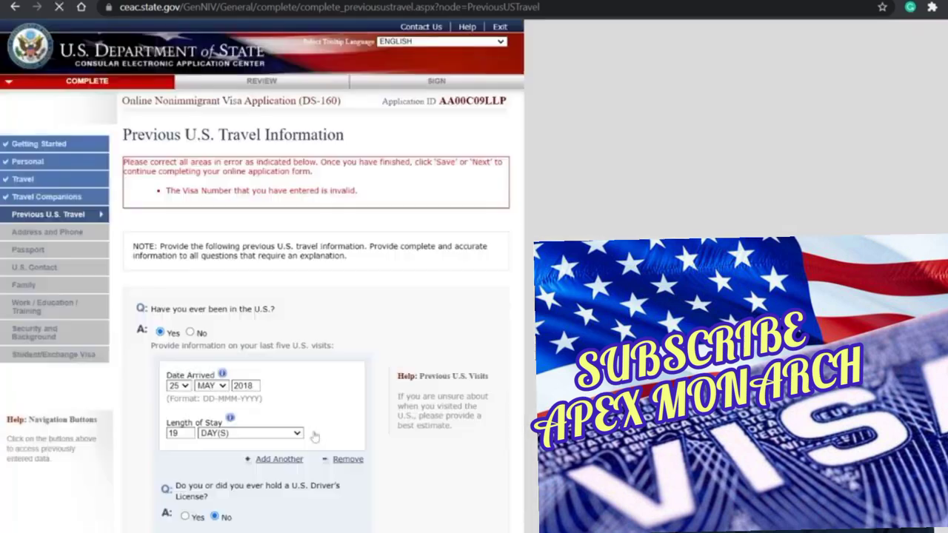
pyautogui.scroll(-2, 314, 436)
pyautogui.scroll(-6, 247, 276)
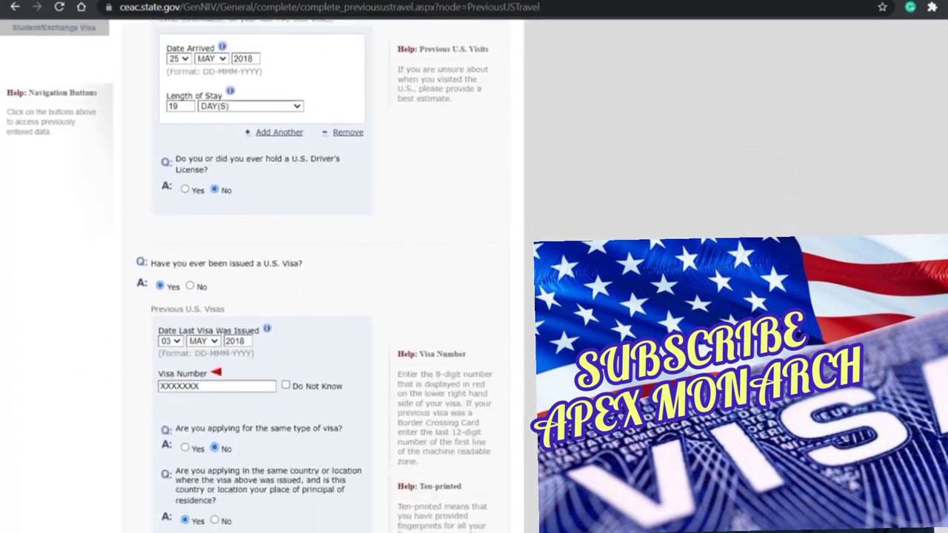
pyautogui.scroll(2, 246, 276)
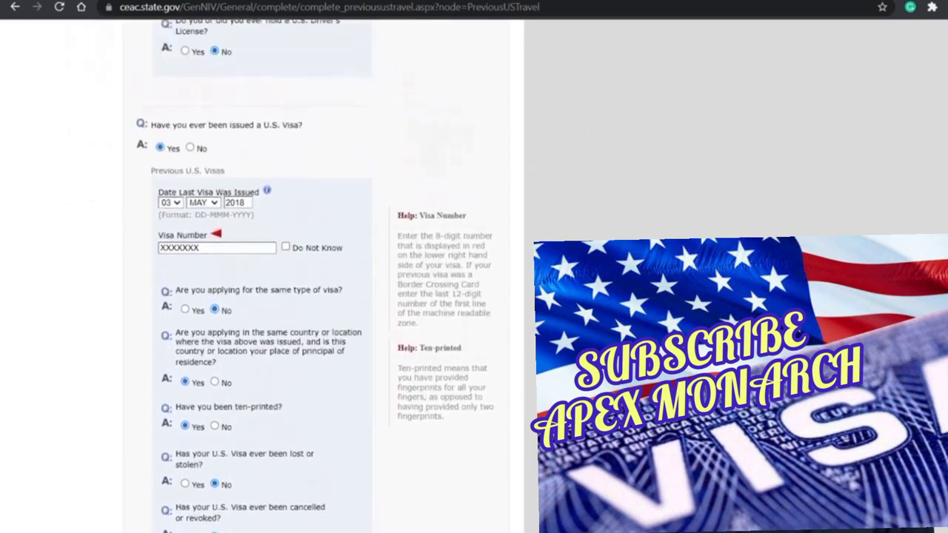
pyautogui.doubleClick(198, 248)
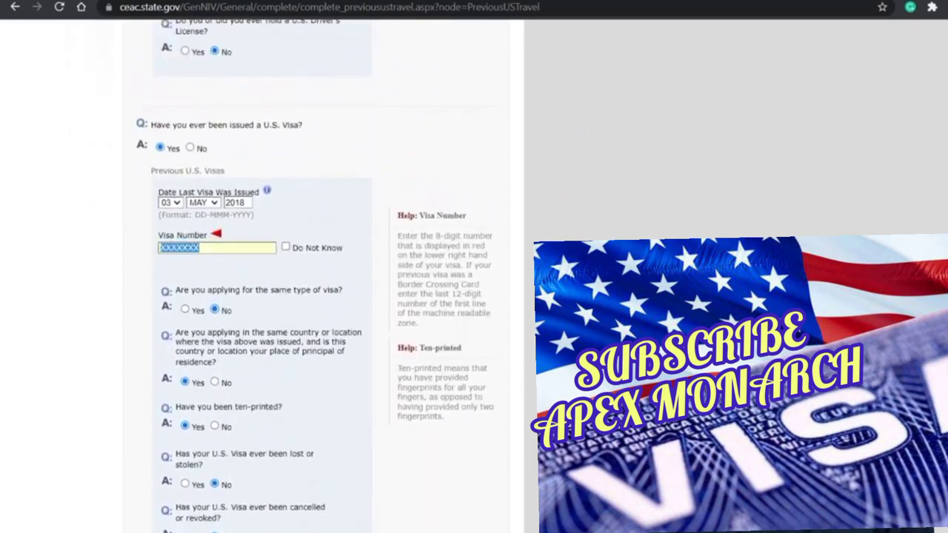
pyautogui.click(200, 248)
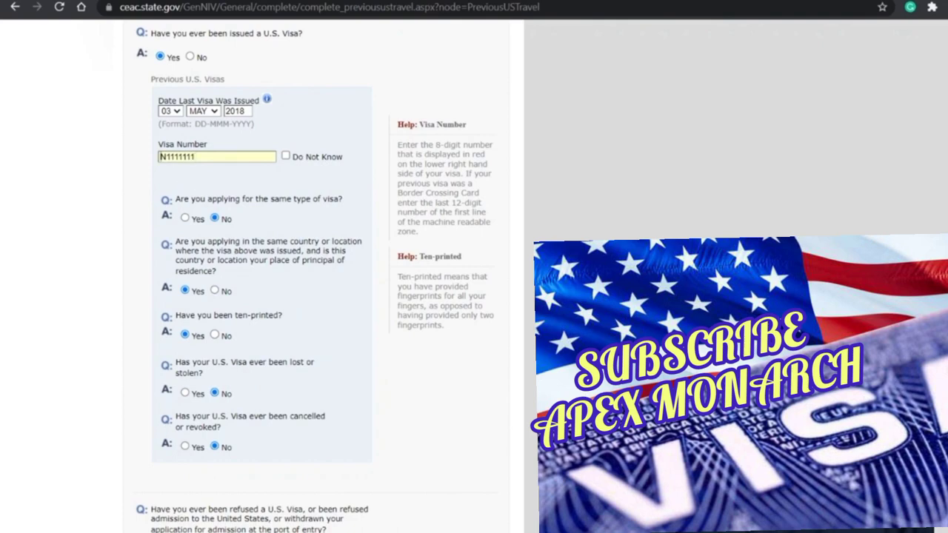
pyautogui.hotkey('ctrl', 'a')
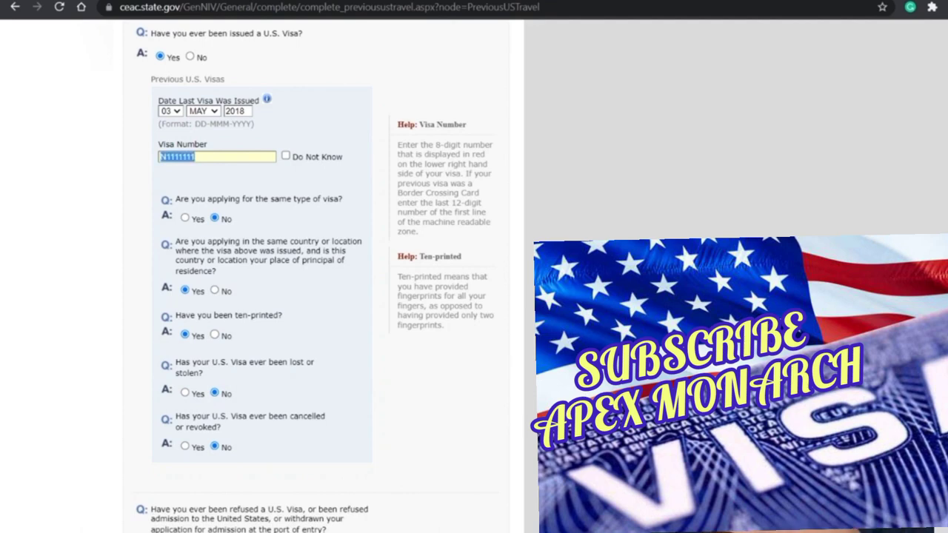
pyautogui.scroll(-4, 392, 300)
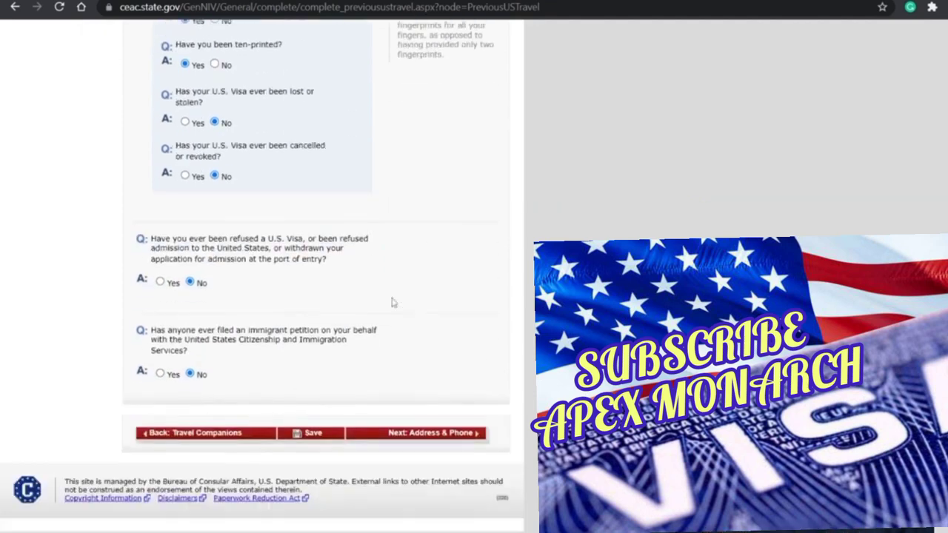
pyautogui.click(320, 439)
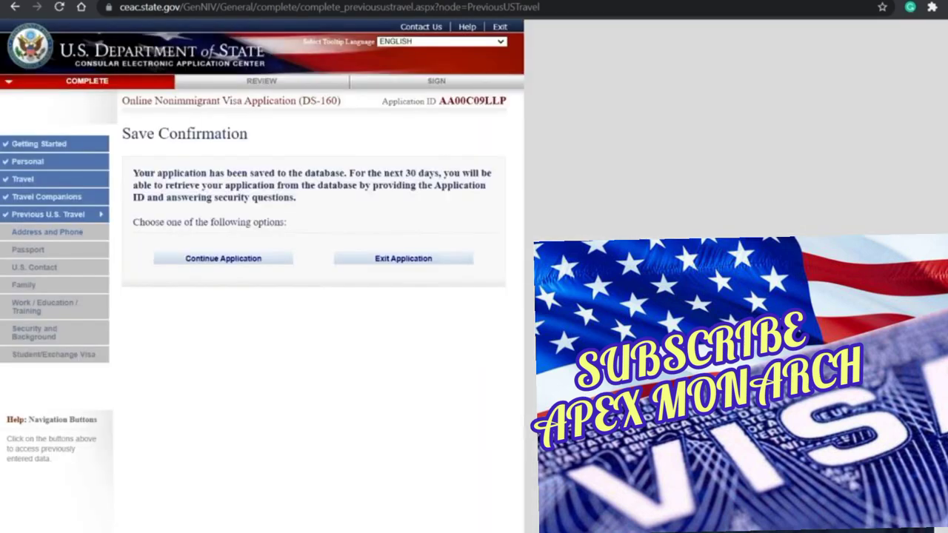
# Step: Continue the application and move on to the Address and Phone page
pyautogui.click(222, 258)
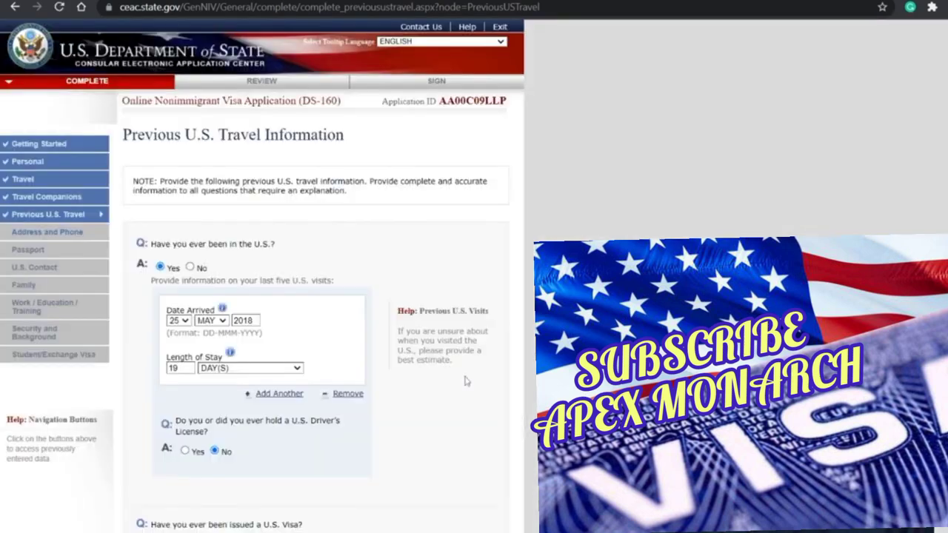
pyautogui.scroll(-6, 464, 380)
pyautogui.scroll(-4, 426, 384)
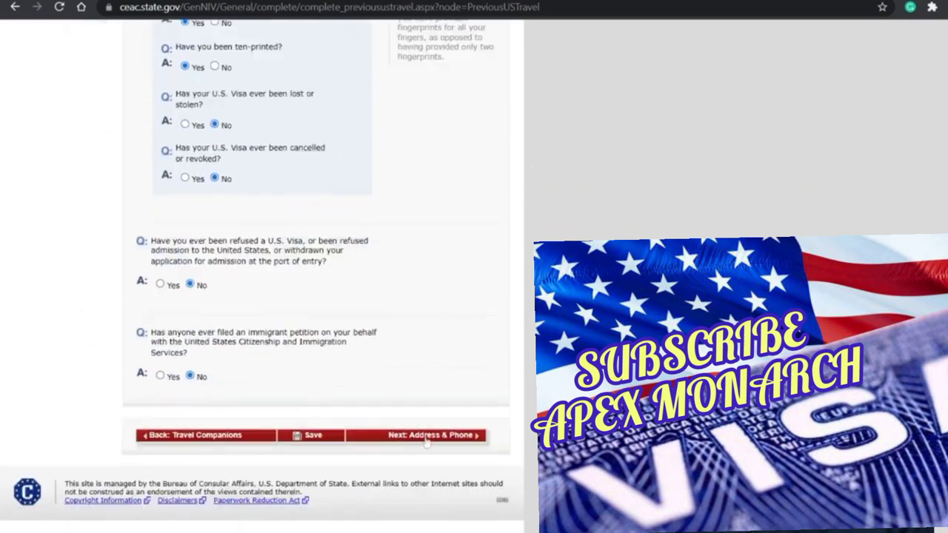
pyautogui.click(424, 437)
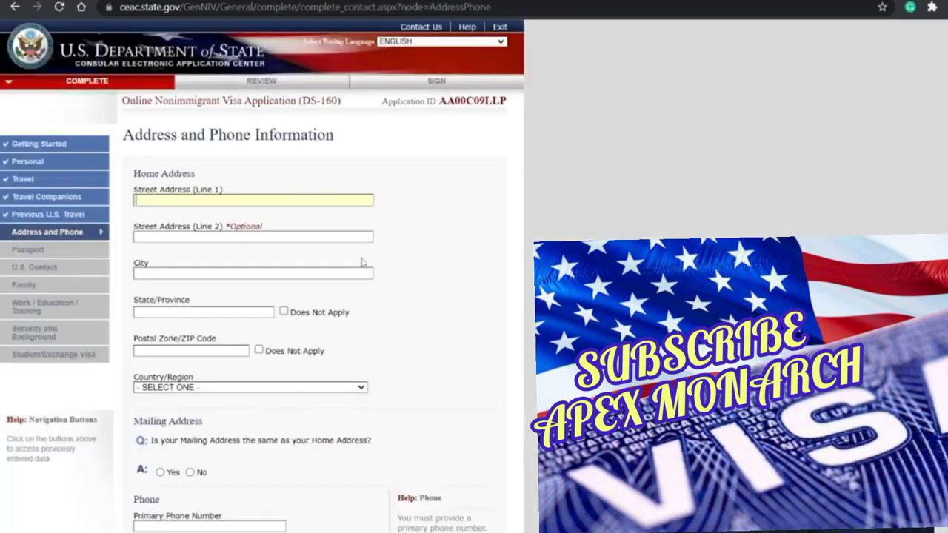
# Step: Fill the home address fields from the browser's autofill suggestion
pyautogui.write('31')
pyautogui.click(363, 263)
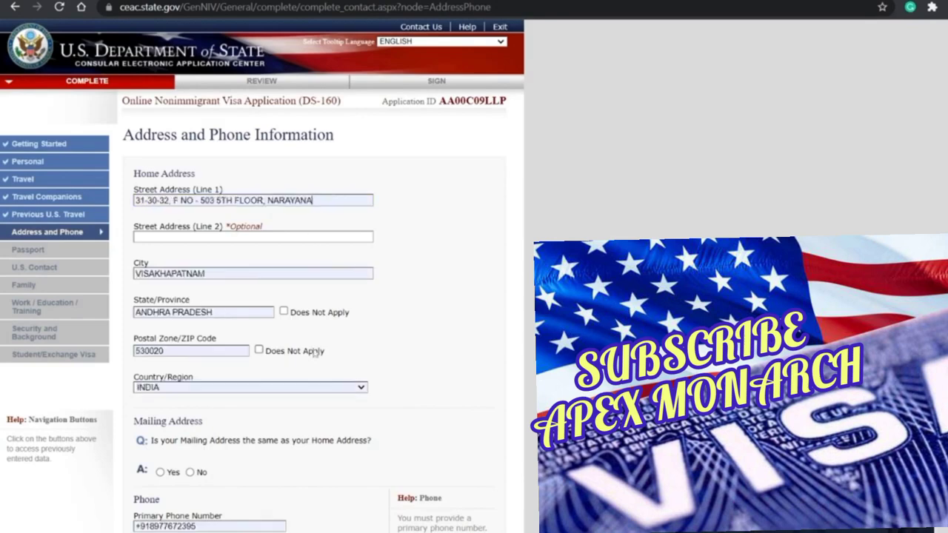
pyautogui.scroll(-1, 314, 353)
pyautogui.scroll(-5, 222, 335)
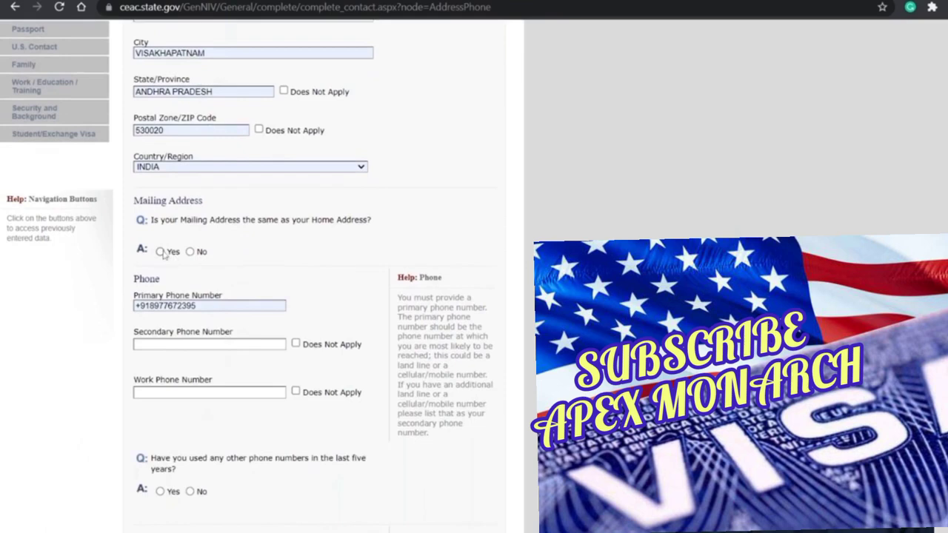
pyautogui.scroll(-8, 294, 383)
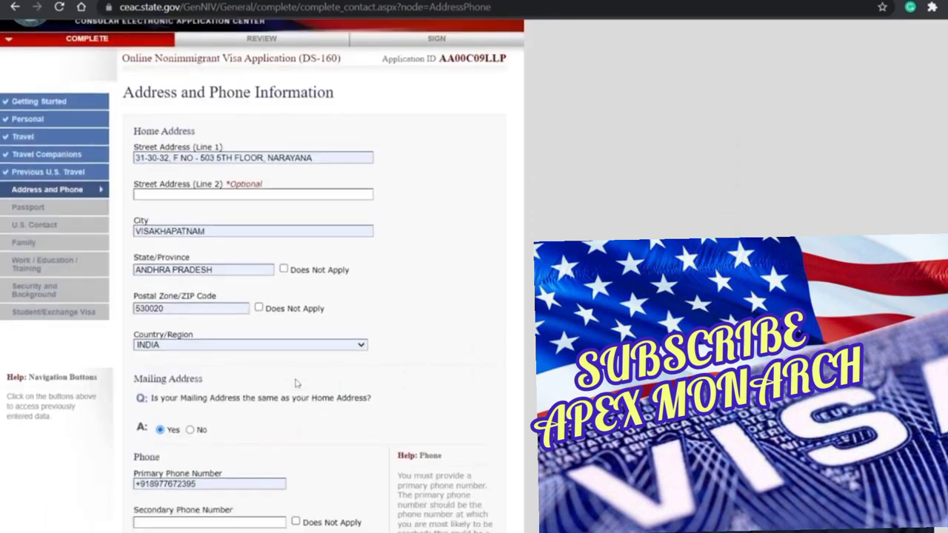
# Step: Mark secondary and work phones not applicable and answer No to other phone numbers
pyautogui.click(295, 257)
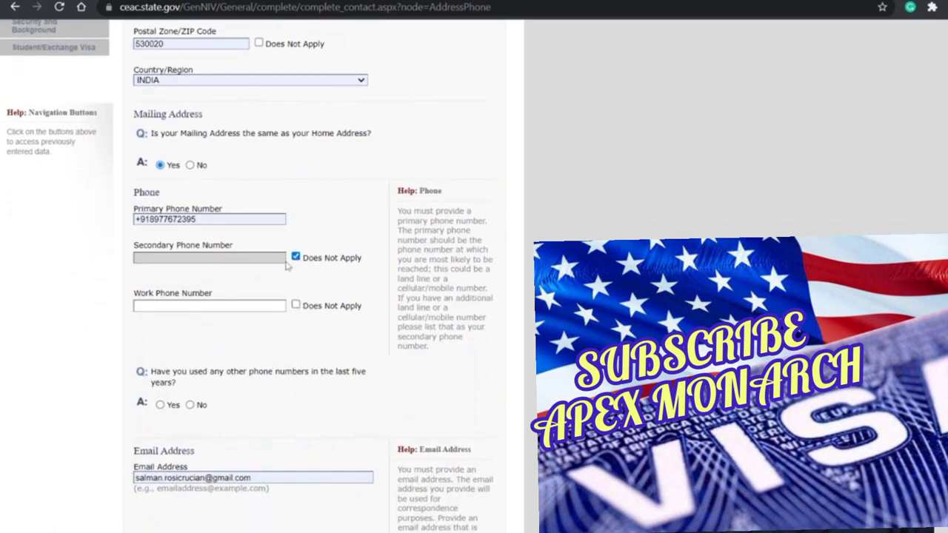
pyautogui.click(296, 305)
pyautogui.scroll(-5, 294, 345)
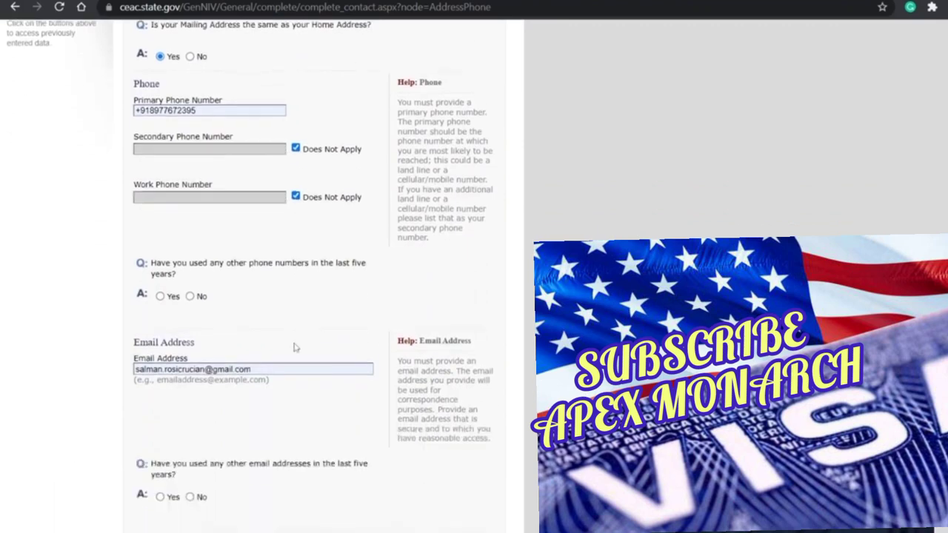
pyautogui.click(190, 239)
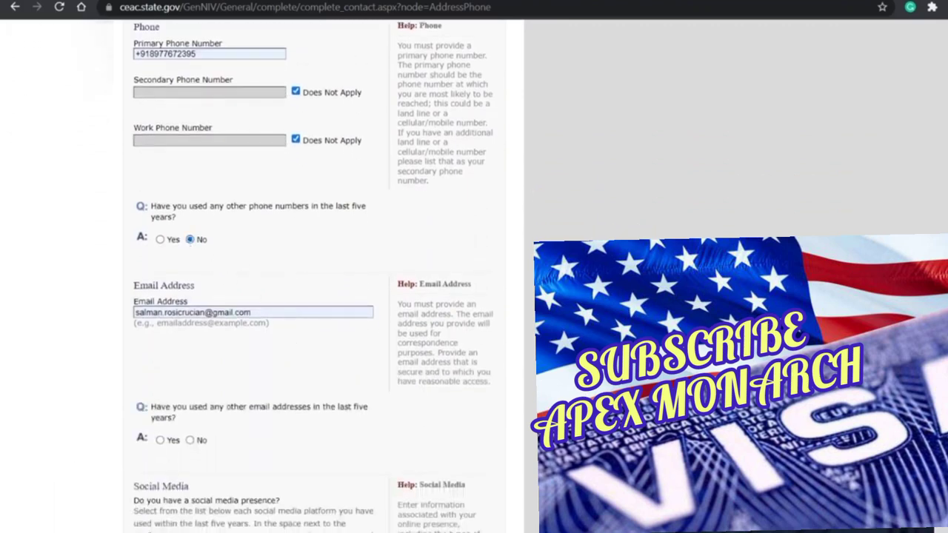
pyautogui.scroll(4, 253, 287)
pyautogui.scroll(-5, 311, 296)
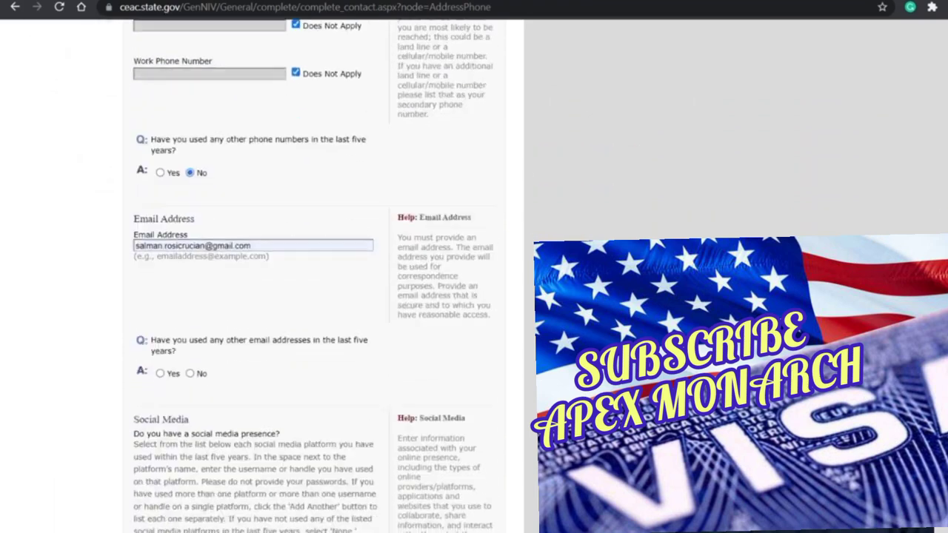
pyautogui.scroll(-2, 276, 326)
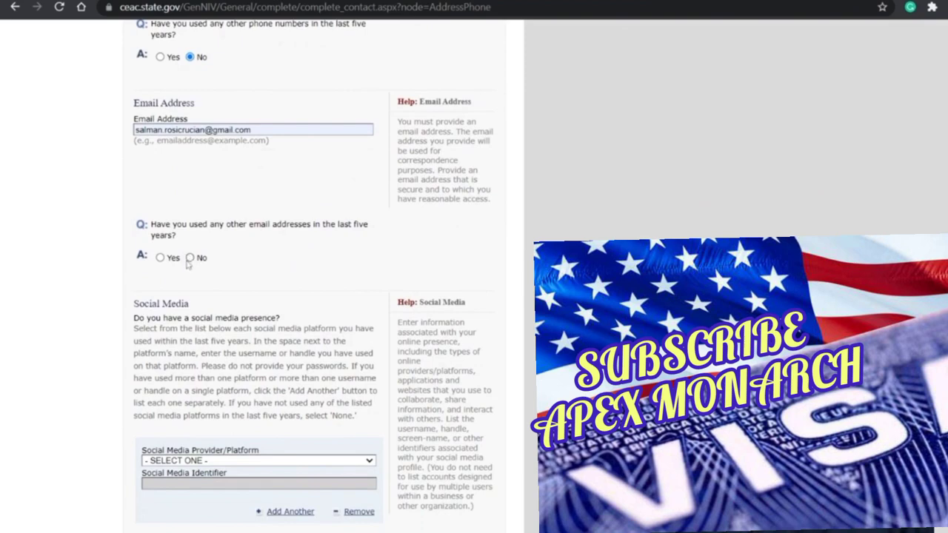
# Step: Answer Yes to other e-mail addresses and enter the additional e-mail address
pyautogui.click(159, 258)
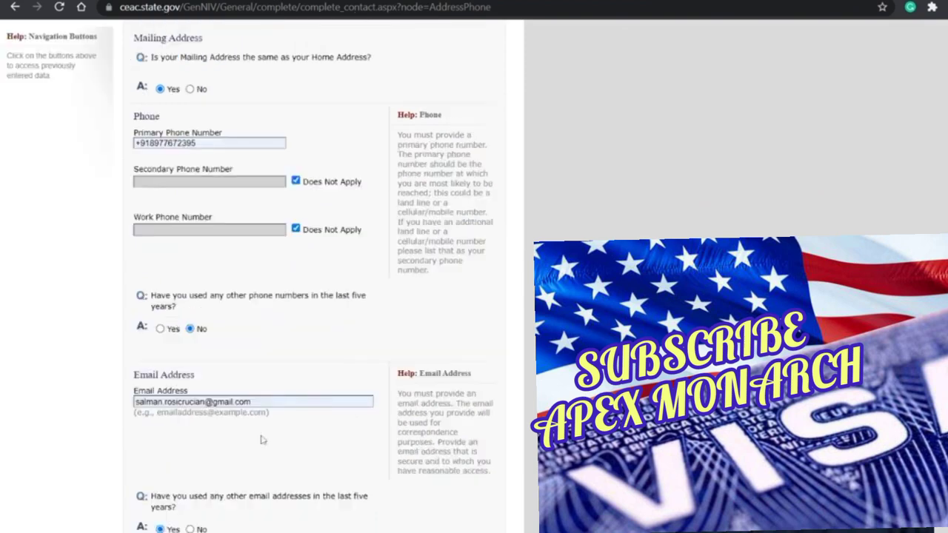
pyautogui.click(211, 371)
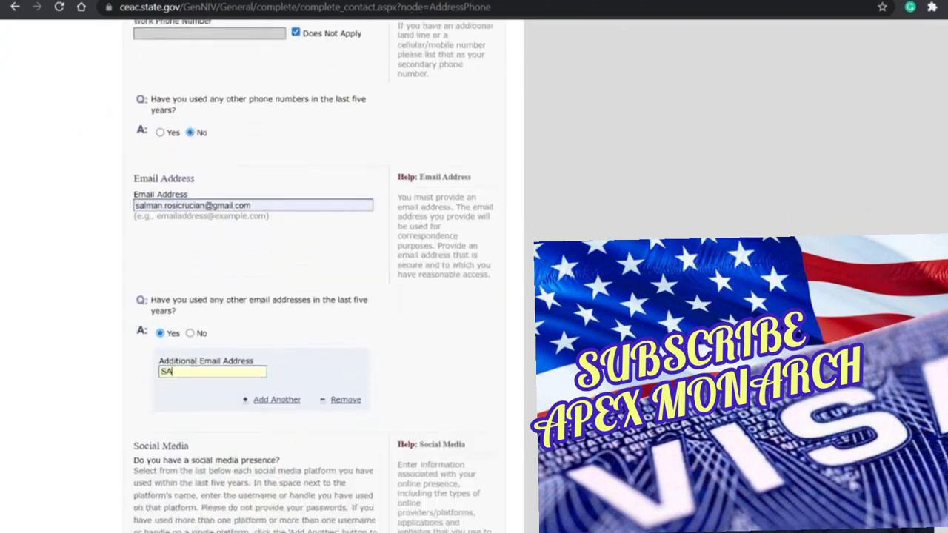
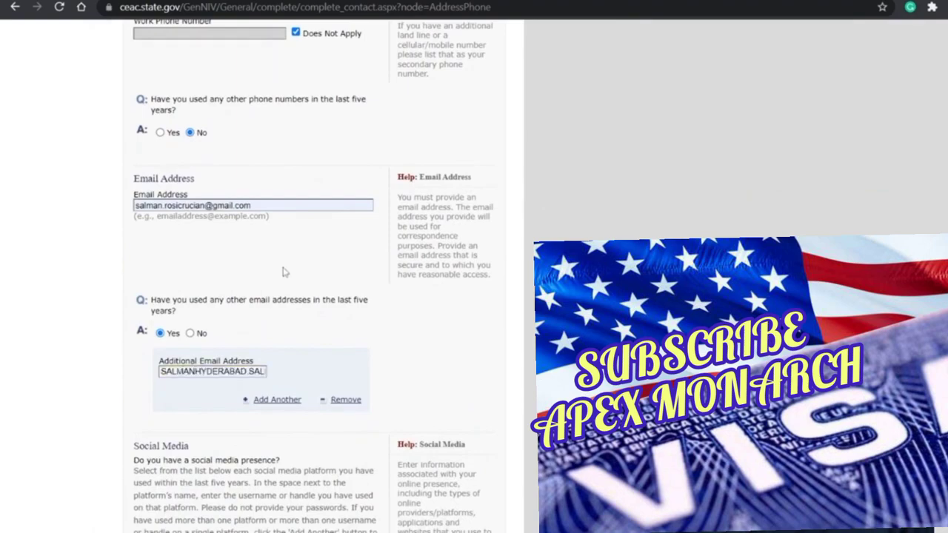
pyautogui.scroll(8, 285, 271)
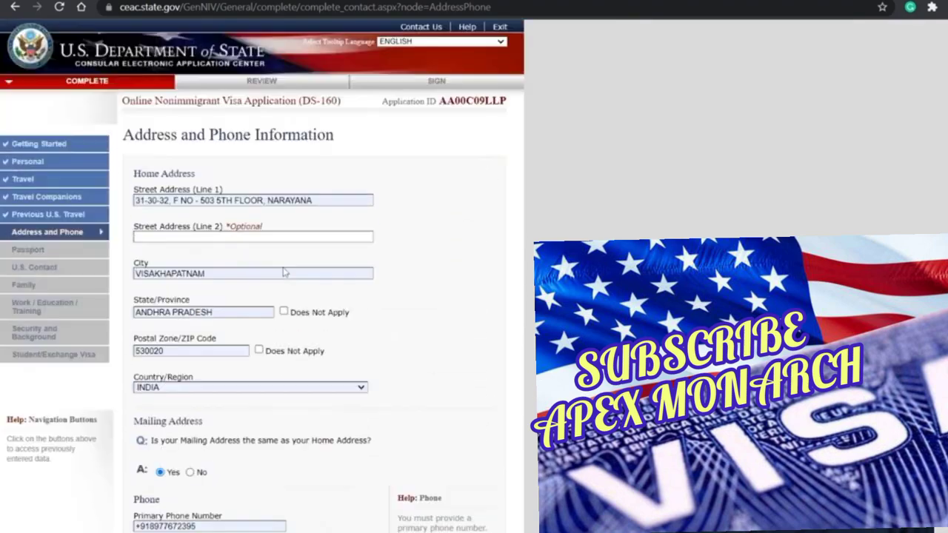
pyautogui.scroll(-6, 285, 271)
pyautogui.scroll(-6, 259, 322)
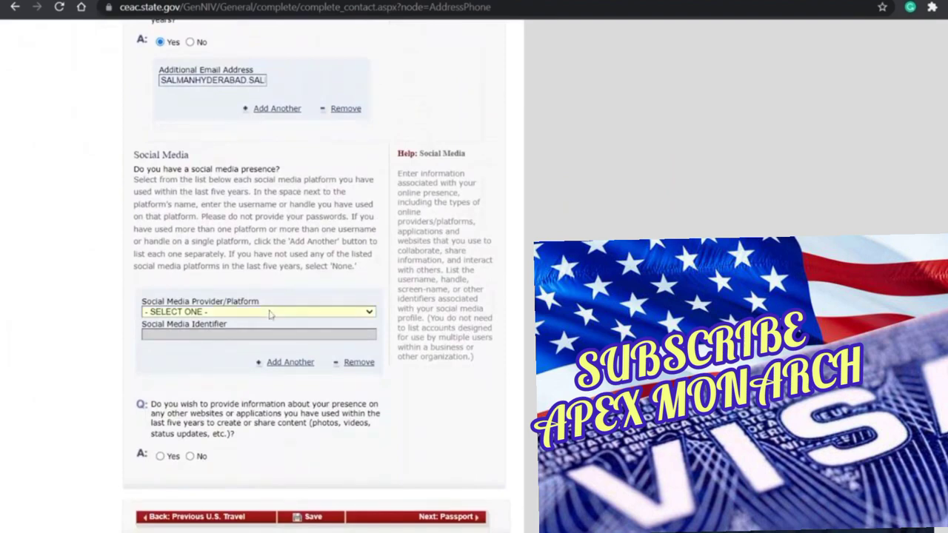
# Step: Add a LINKEDIN account with the user's handle and answer No to other online presence
pyautogui.press('l')
pyautogui.scroll(4, 276, 339)
pyautogui.scroll(-3, 276, 342)
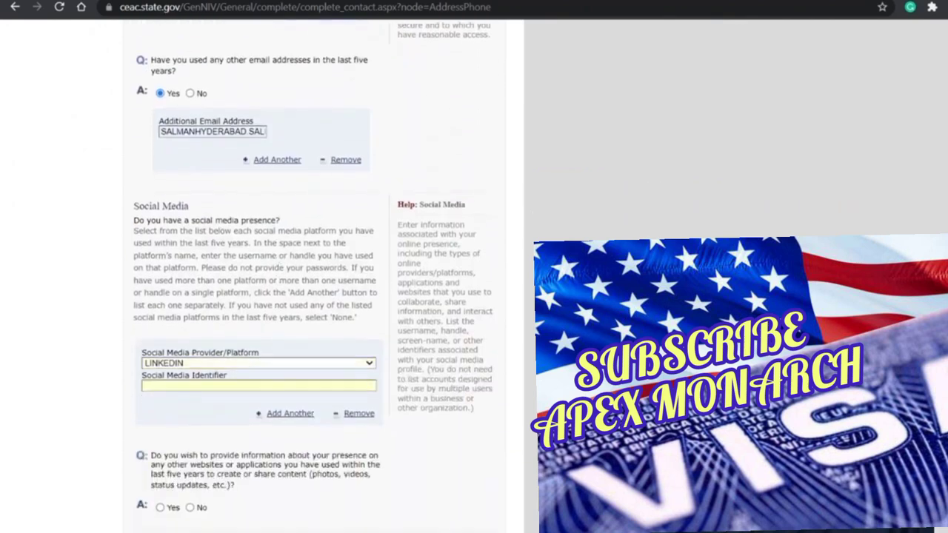
pyautogui.write('SALMAN')
pyautogui.scroll(-2, 314, 296)
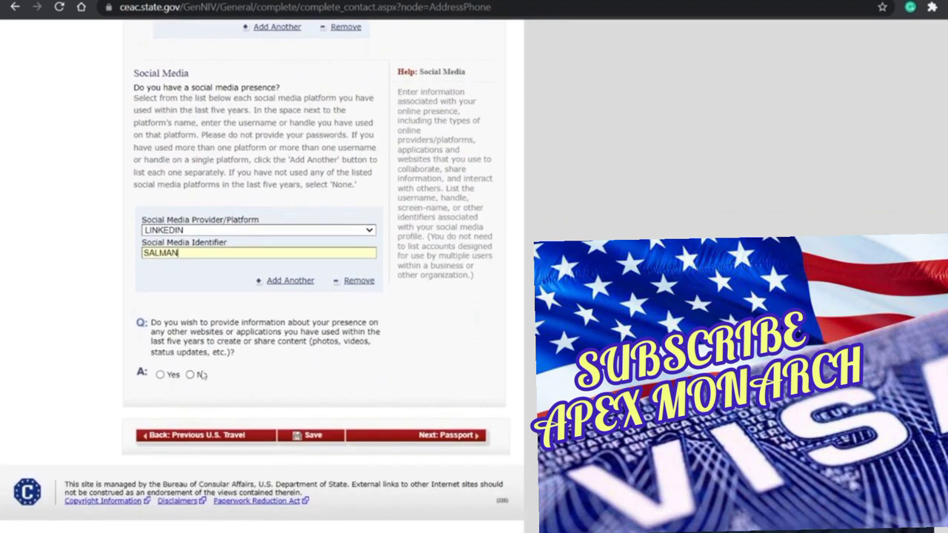
pyautogui.click(191, 375)
# Step: Save the Address and Phone page, continue, and advance to Passport Information
pyautogui.click(313, 435)
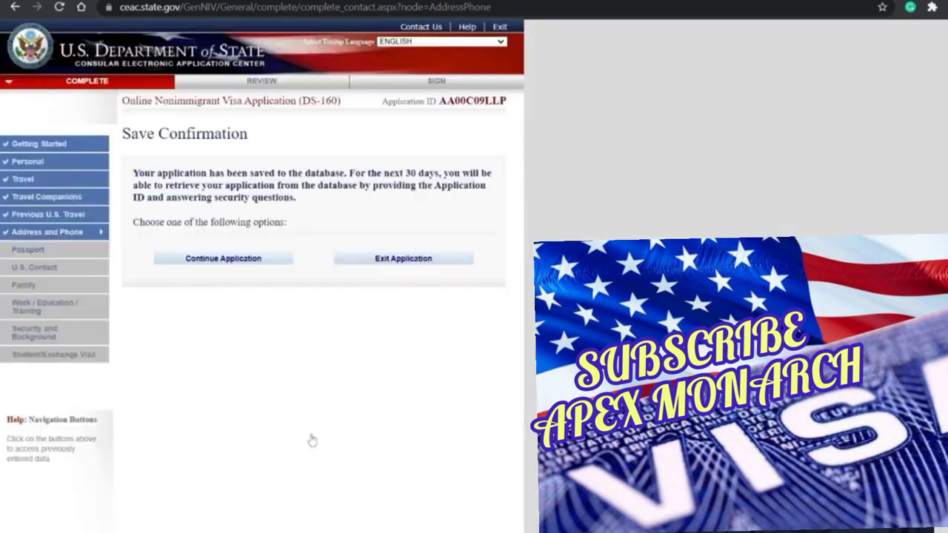
pyautogui.click(222, 260)
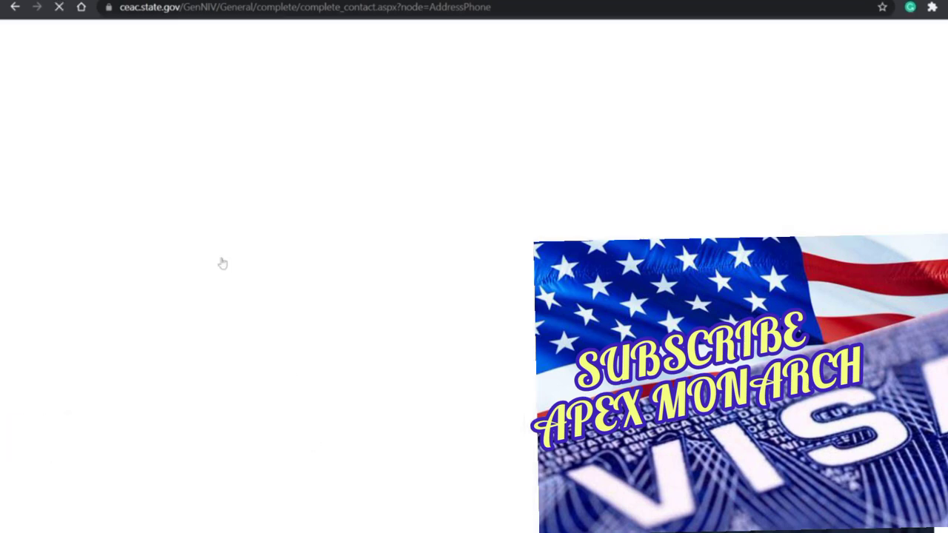
pyautogui.scroll(-4, 359, 287)
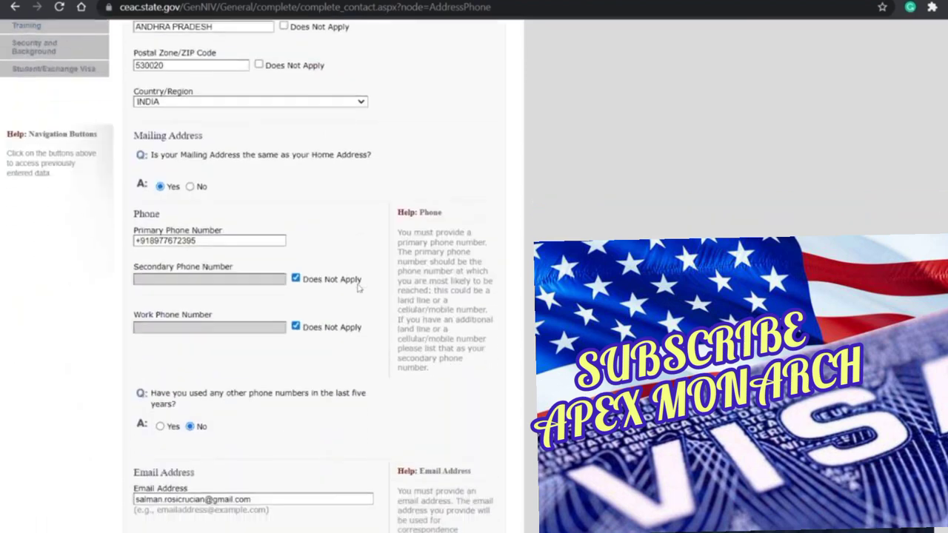
pyautogui.scroll(-9, 359, 288)
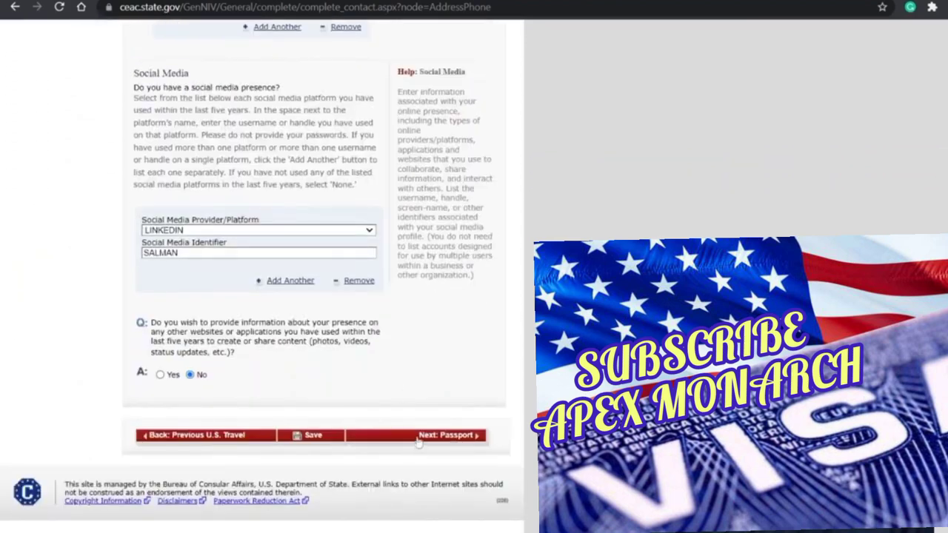
pyautogui.click(418, 439)
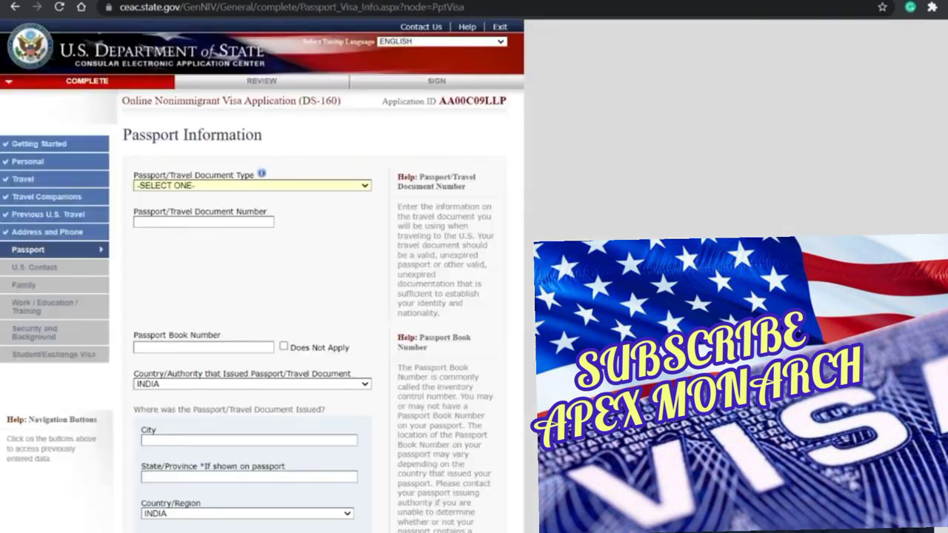
# Step: Set passport type REGULAR, fill the passport number, and mark book number not applicable
pyautogui.click(178, 205)
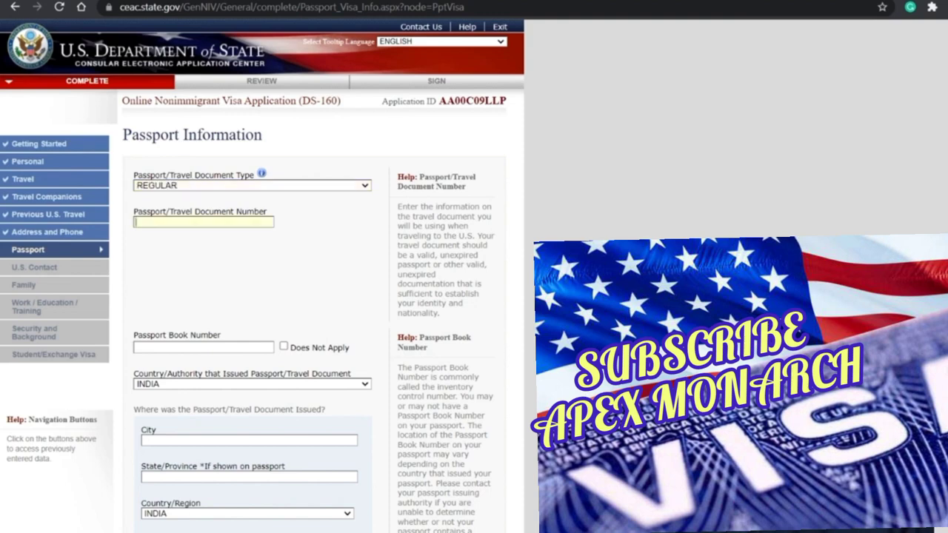
pyautogui.click(190, 238)
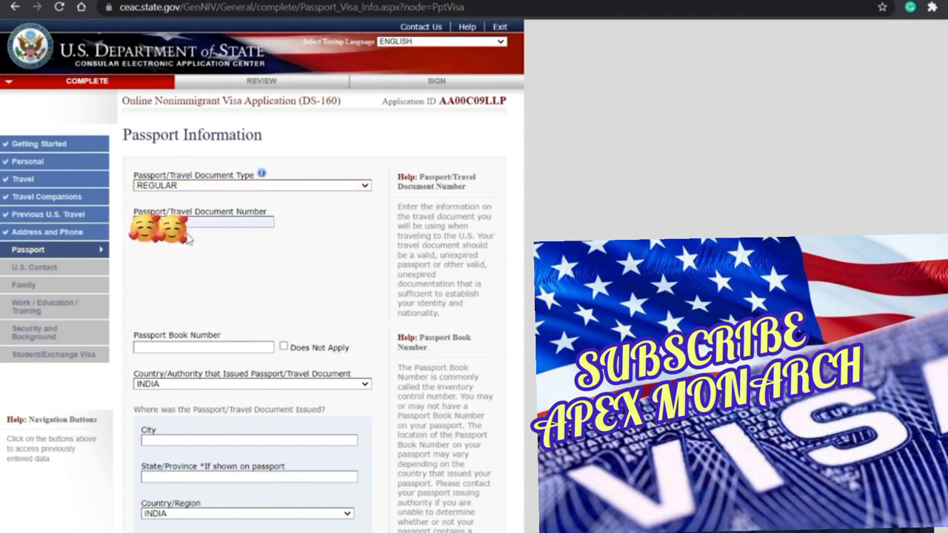
pyautogui.click(197, 254)
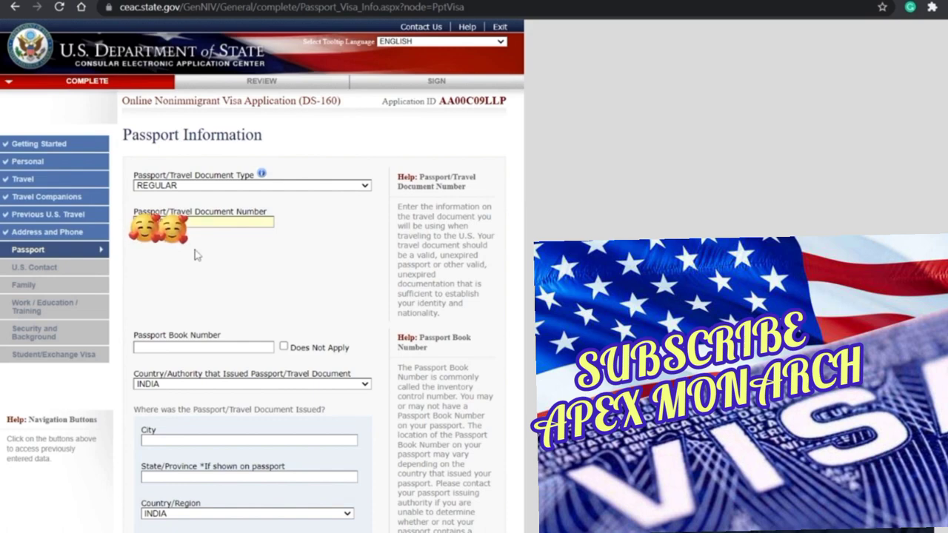
pyautogui.scroll(-1, 267, 280)
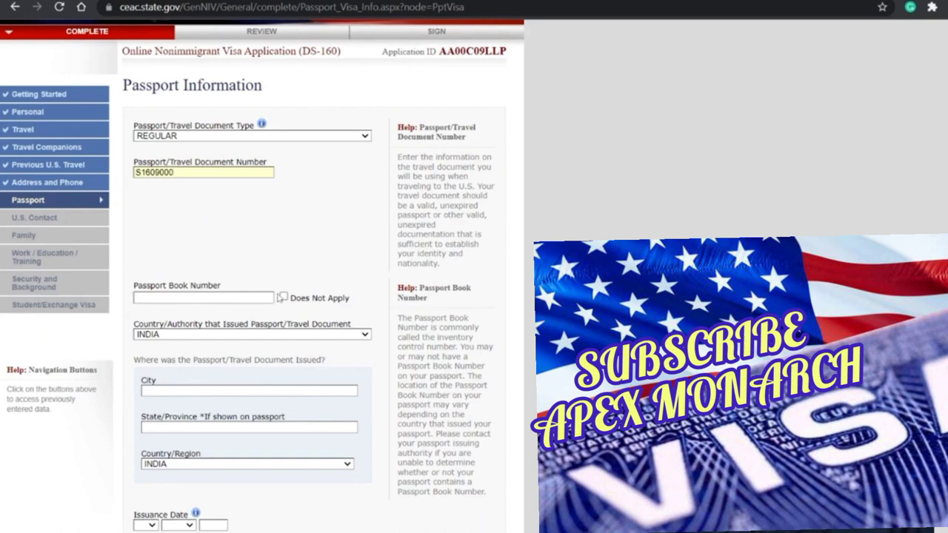
pyautogui.click(282, 298)
pyautogui.scroll(-3, 285, 299)
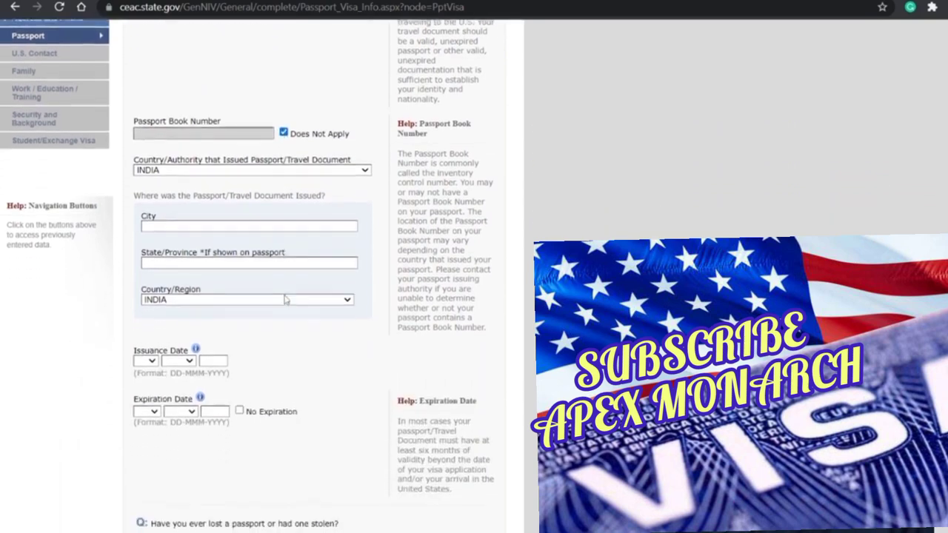
# Step: Set the issuing city to BENGALURU and leave the state field blank
pyautogui.click(211, 222)
pyautogui.write('BENG')
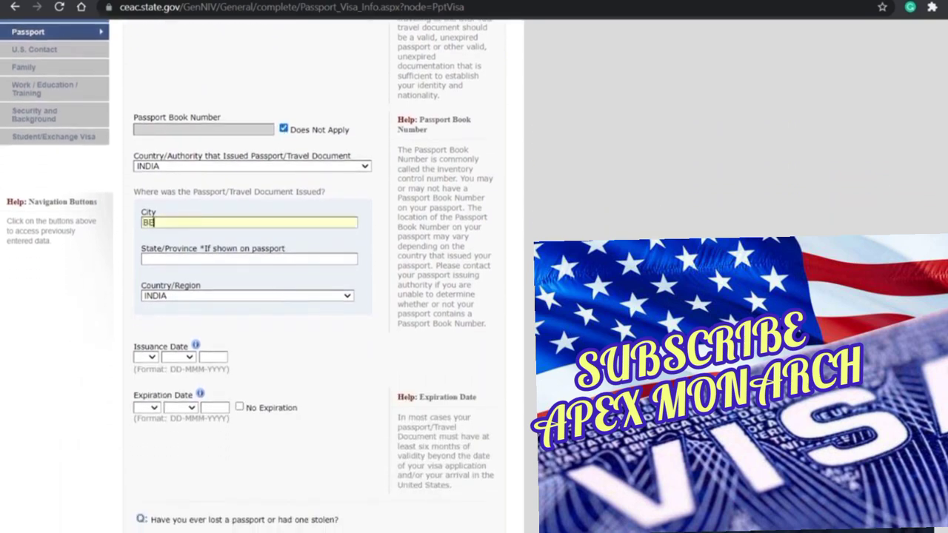
pyautogui.click(208, 237)
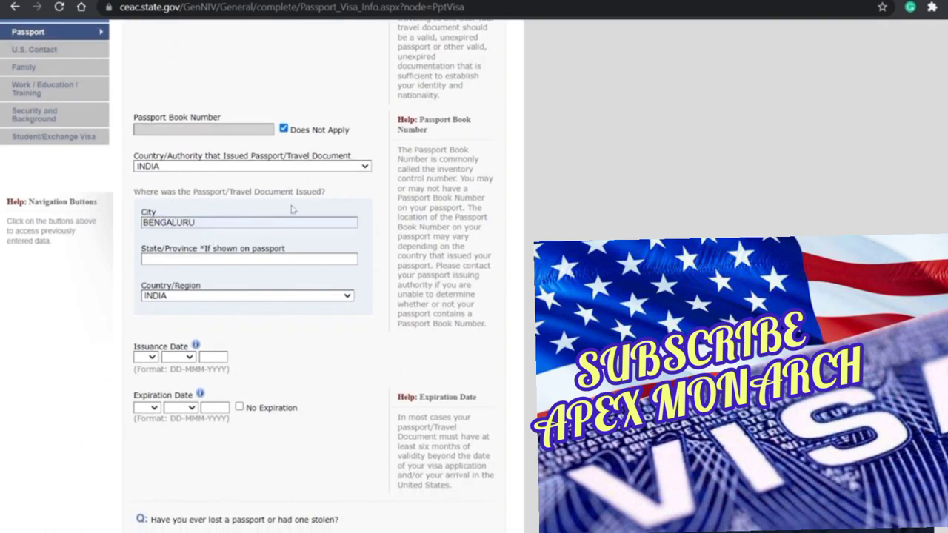
pyautogui.write('KAR')
pyautogui.press('BackSpace')
pyautogui.press('BackSpace')
pyautogui.press('BackSpace')
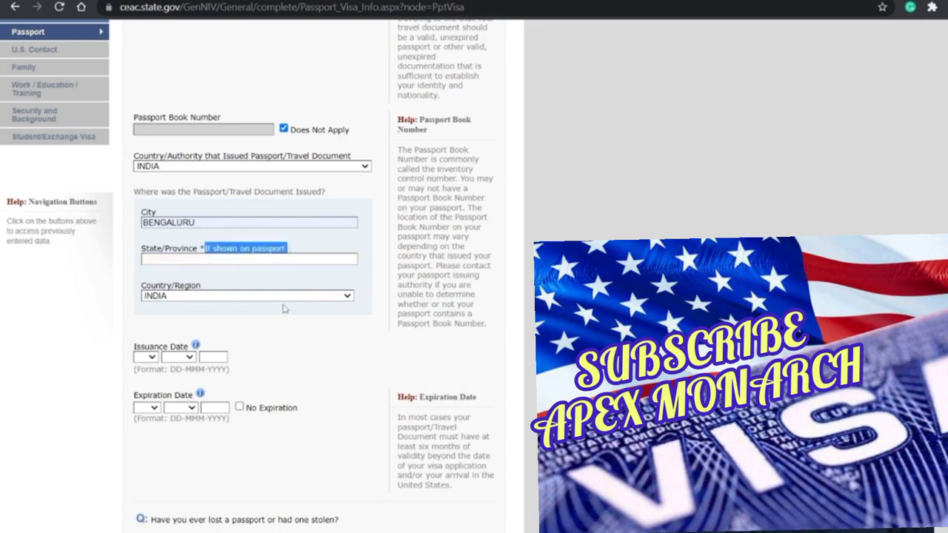
# Step: Set issue date 03 APR 2018 and expiry 03 APR 2028, then save and continue
pyautogui.scroll(-1, 269, 350)
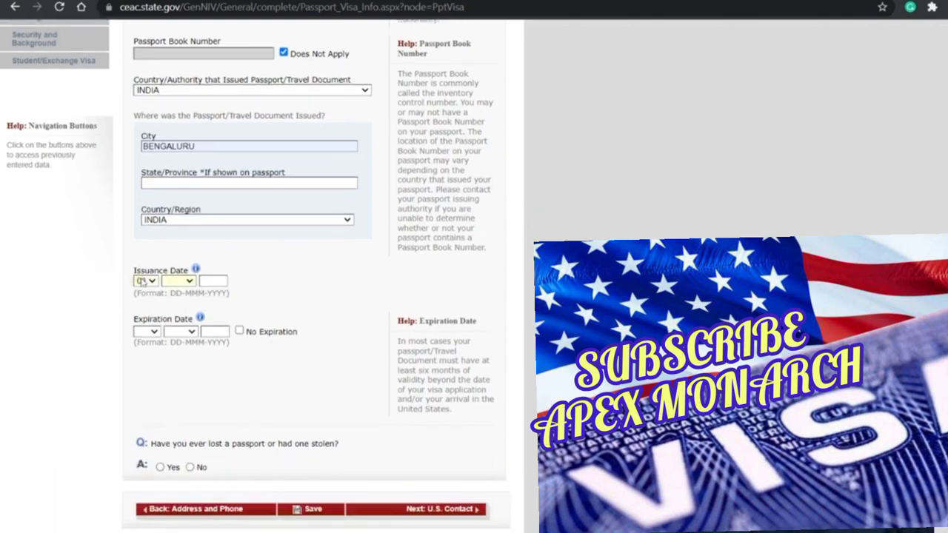
pyautogui.write('a')
pyautogui.write('201')
pyautogui.write('a')
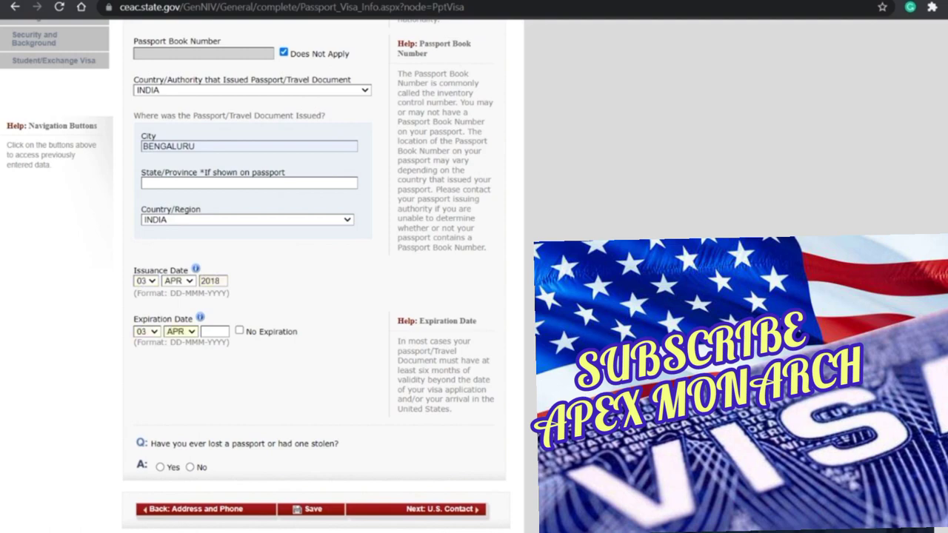
pyautogui.write('2028')
pyautogui.scroll(-1, 265, 398)
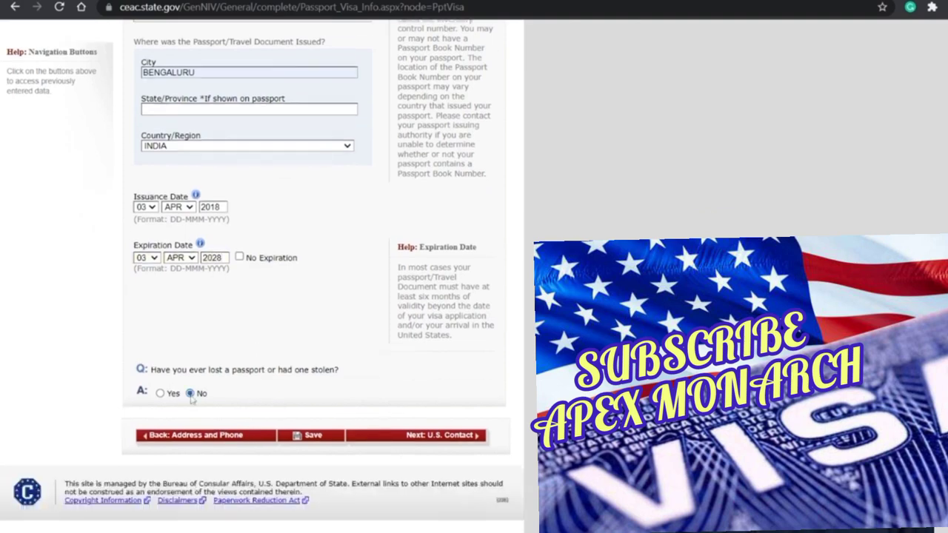
pyautogui.scroll(2, 241, 387)
pyautogui.scroll(-2, 328, 402)
pyautogui.click(328, 437)
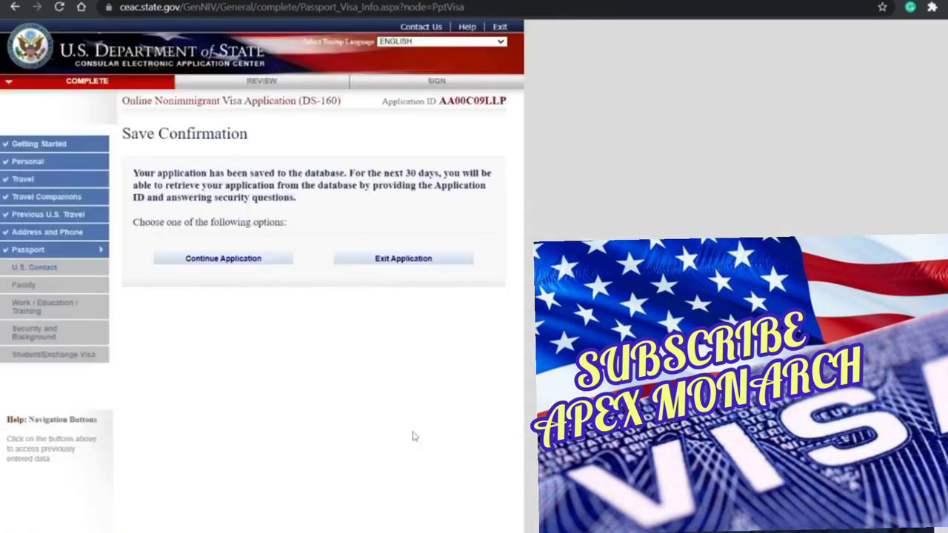
pyautogui.click(216, 258)
pyautogui.scroll(-5, 337, 319)
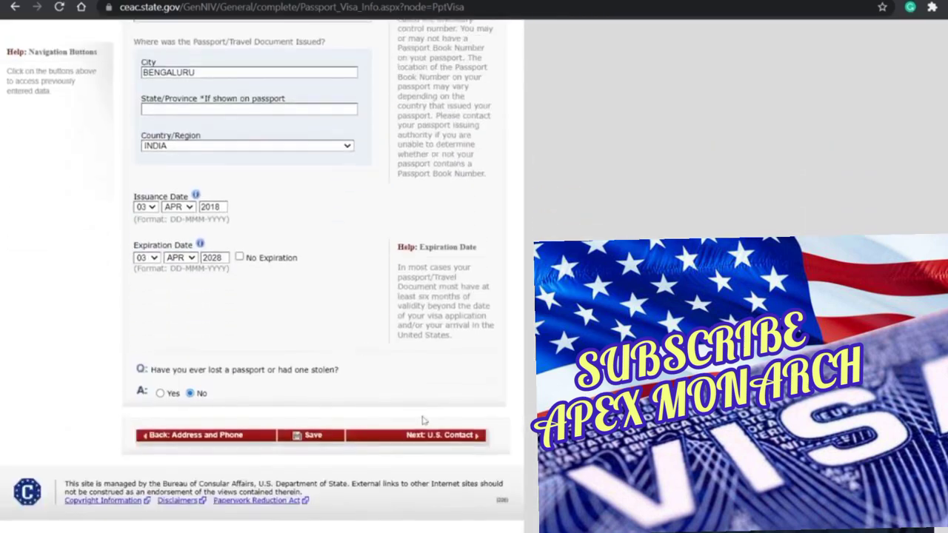
# Step: Enter the contact's surname and given names, mark organization unknown, and choose SCHOOL OFFICIAL
pyautogui.click(433, 438)
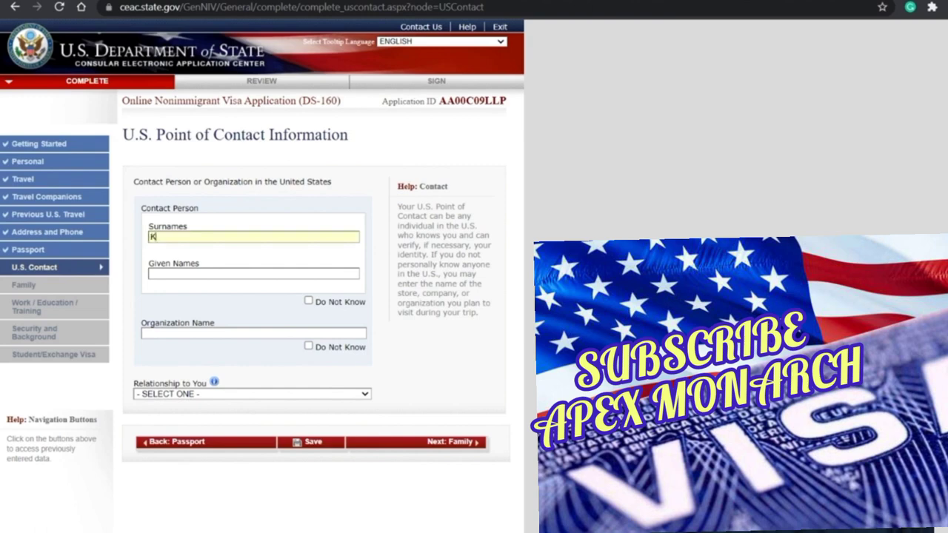
pyautogui.press('Tab')
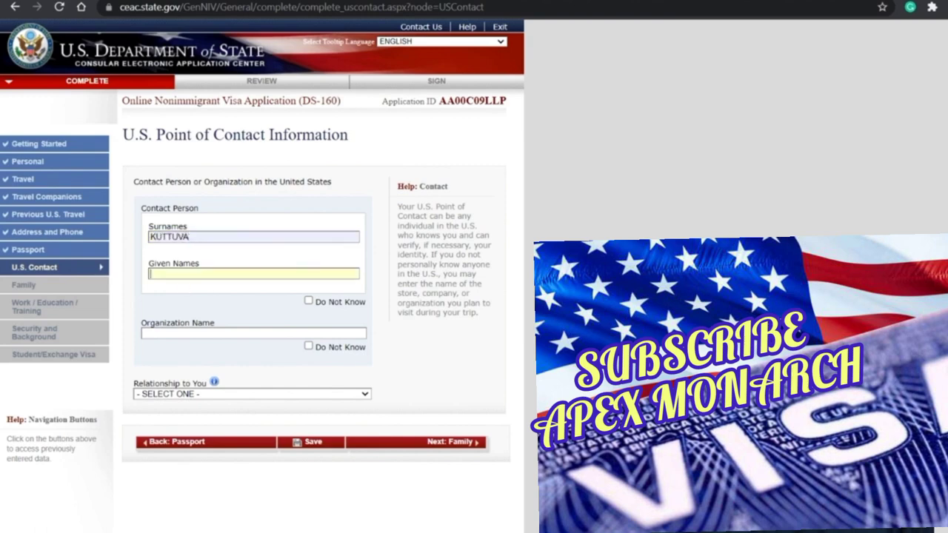
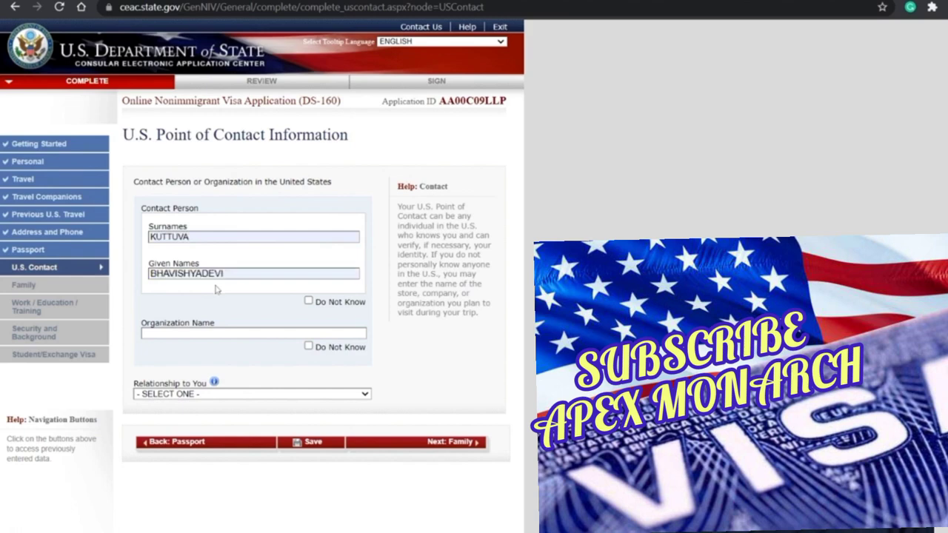
pyautogui.click(309, 347)
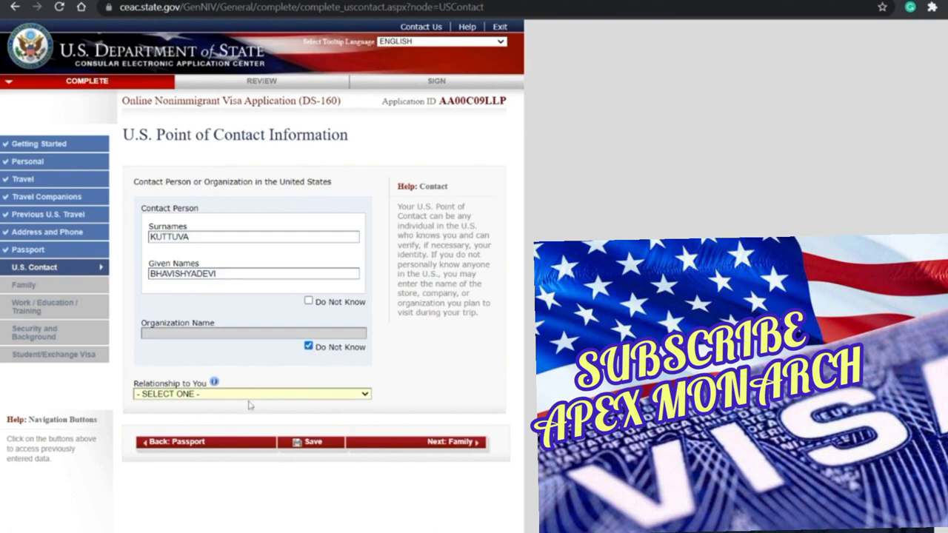
pyautogui.click(174, 458)
pyautogui.scroll(-2, 255, 408)
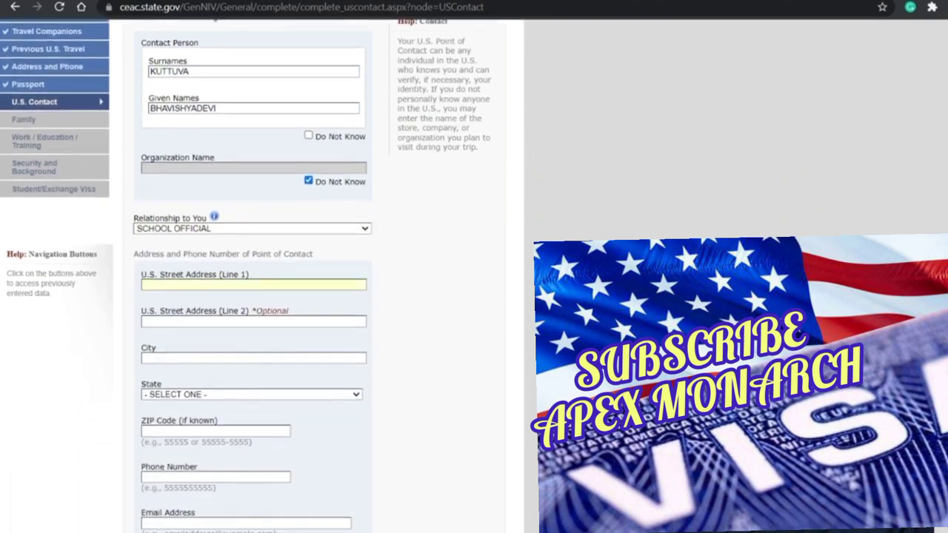
# Step: Enter the contact's two U.S. street address lines, city, TEXAS as state, and ZIP code
pyautogui.write('1226 TAMU')
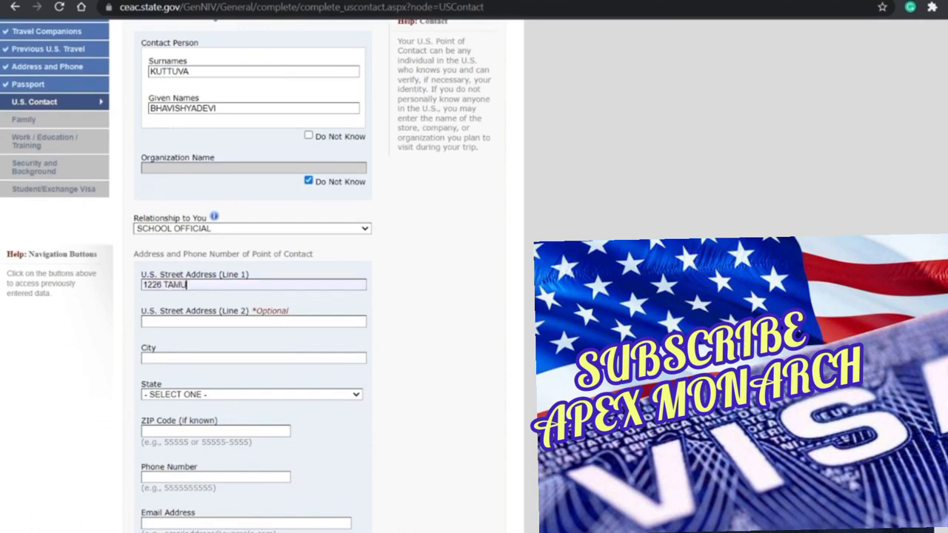
pyautogui.press('Tab')
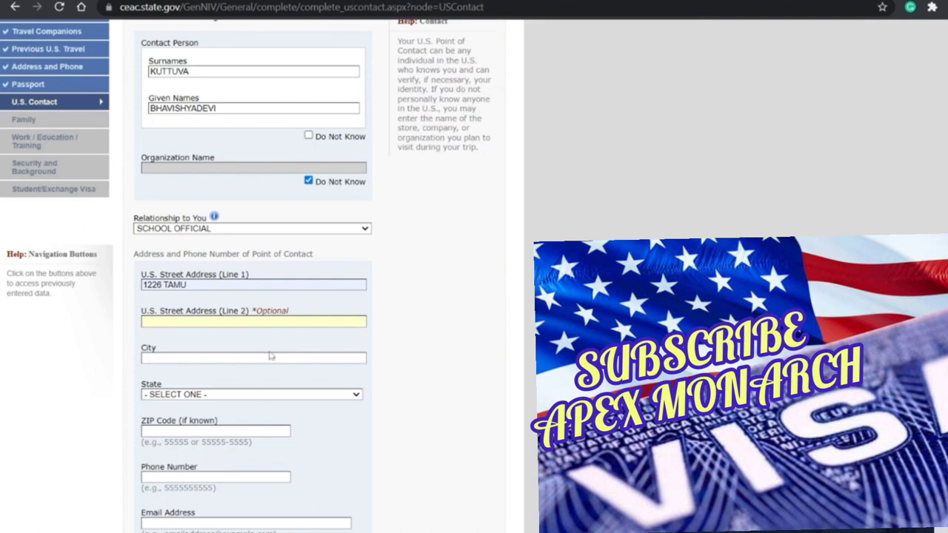
pyautogui.write('F')
pyautogui.write('AVILION RM 110')
pyautogui.click(144, 358)
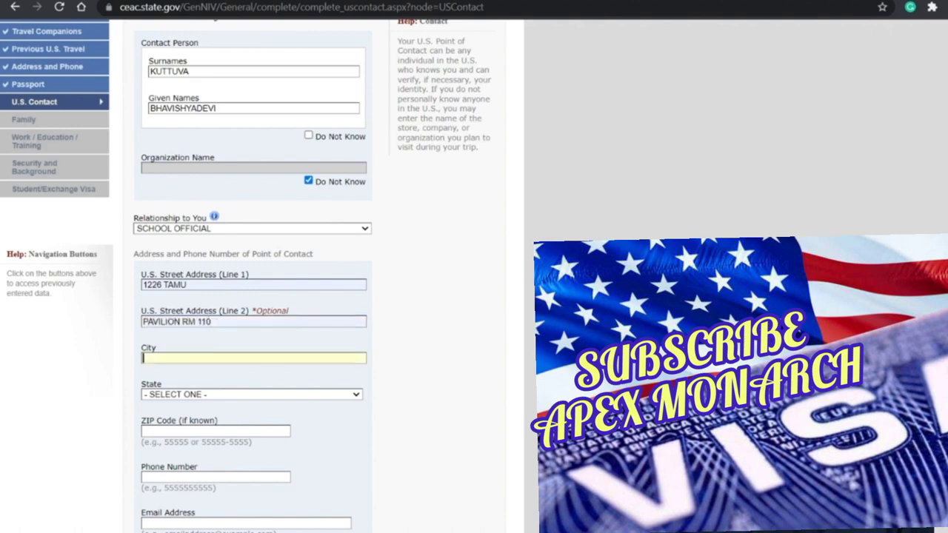
pyautogui.write('COLLEGE STATION')
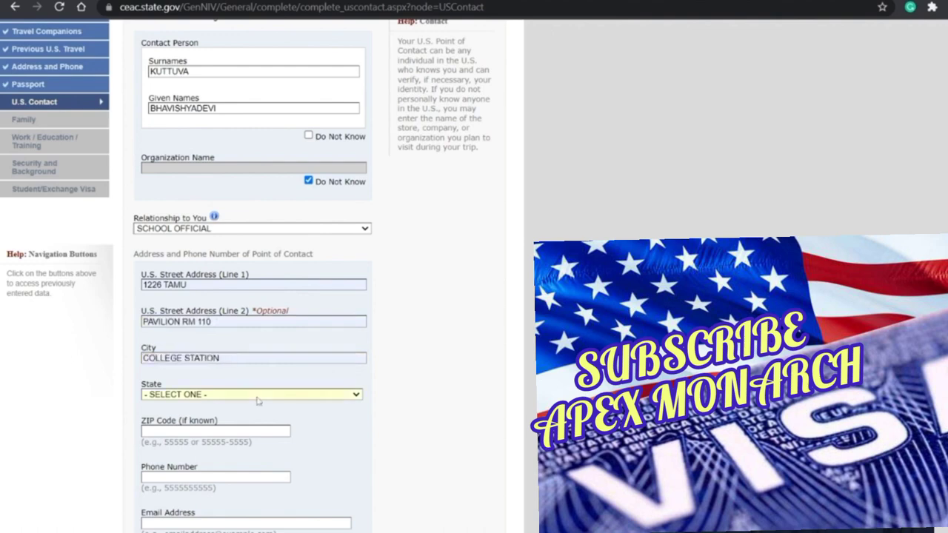
pyautogui.write('tex')
pyautogui.press('Tab')
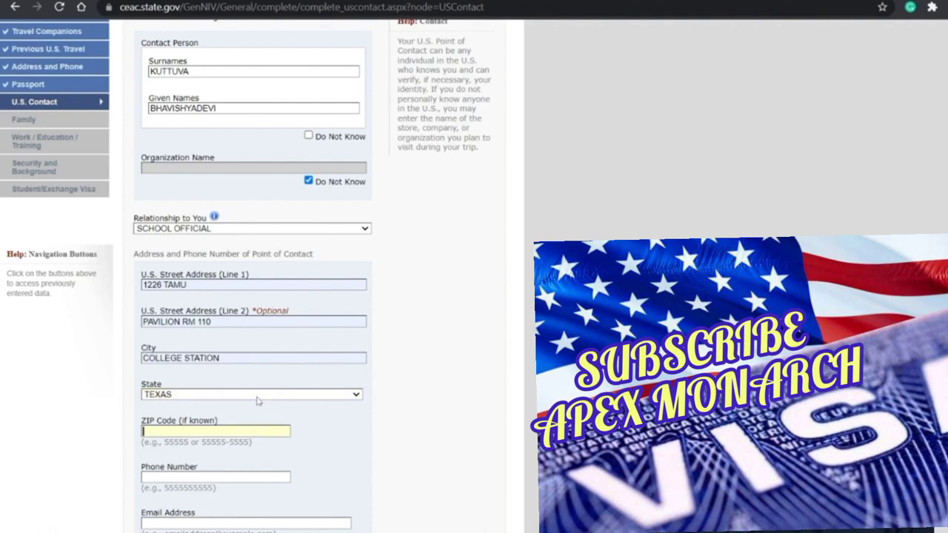
pyautogui.write('77843')
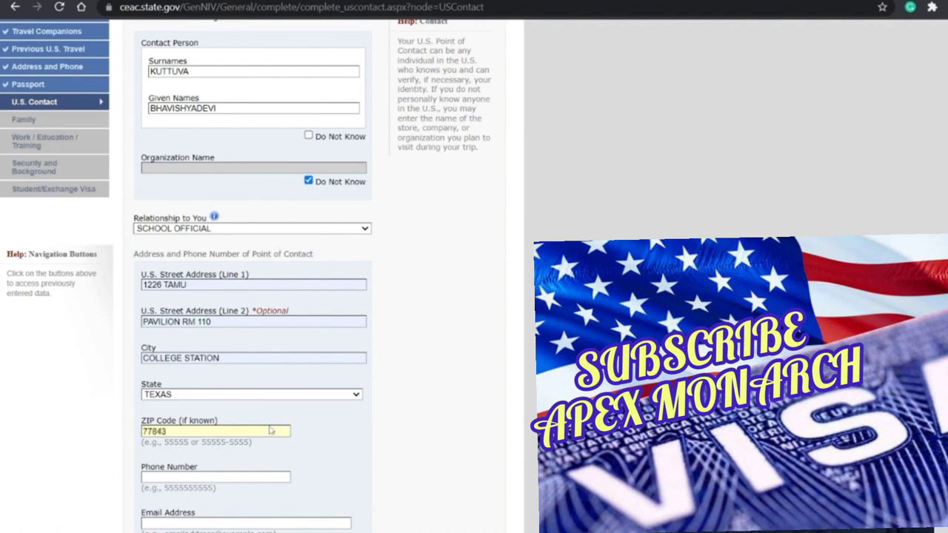
# Step: Replace the ZIP with the full nine-digit code, then add the contact's phone number and e-mail
pyautogui.scroll(-1, 270, 430)
pyautogui.press('Tab')
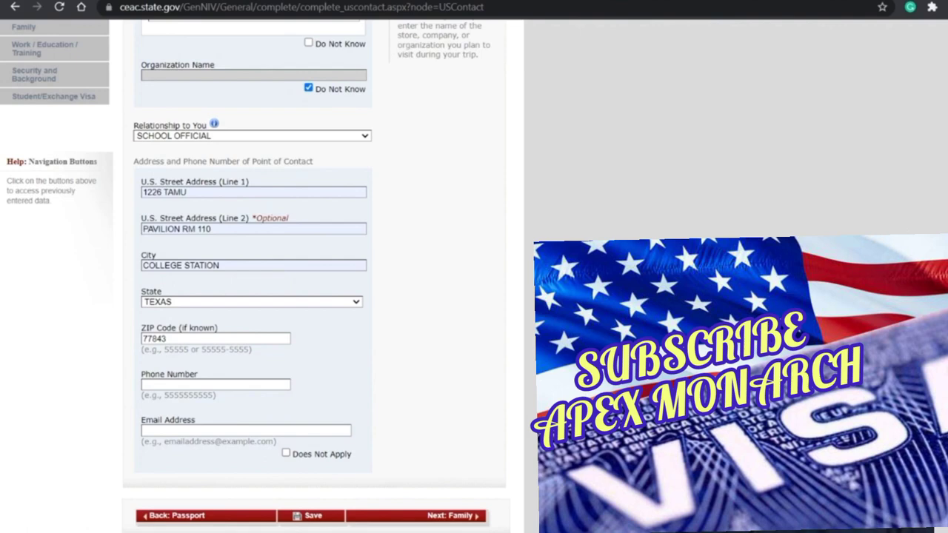
pyautogui.click(216, 385)
pyautogui.hotkey('ctrl', 'a')
pyautogui.write('77843-1226')
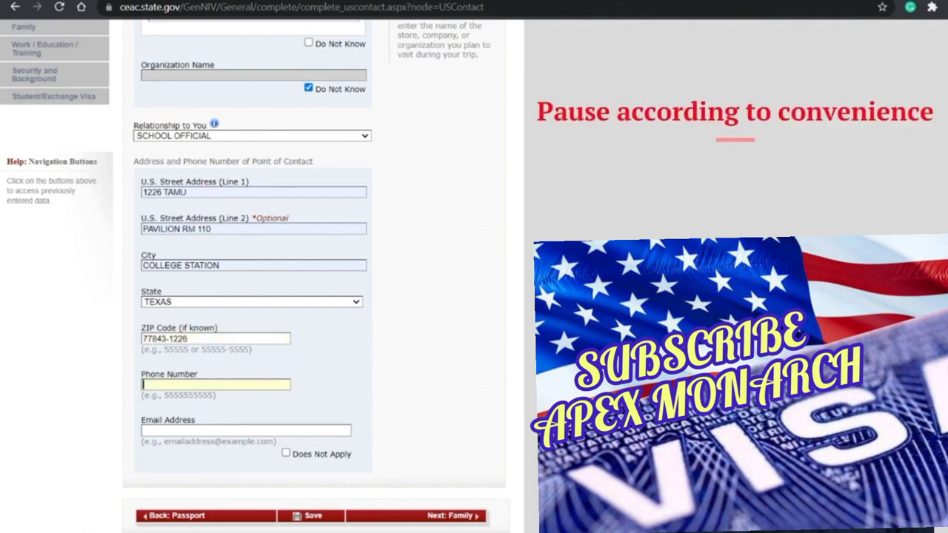
pyautogui.hotkey('ctrl', 'v')
pyautogui.press('Tab')
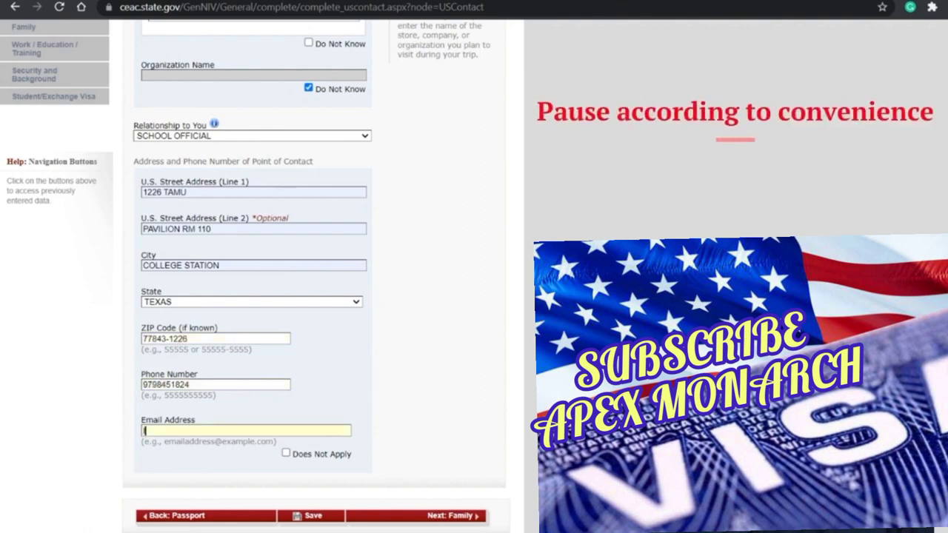
pyautogui.write('ISS')
pyautogui.click(239, 442)
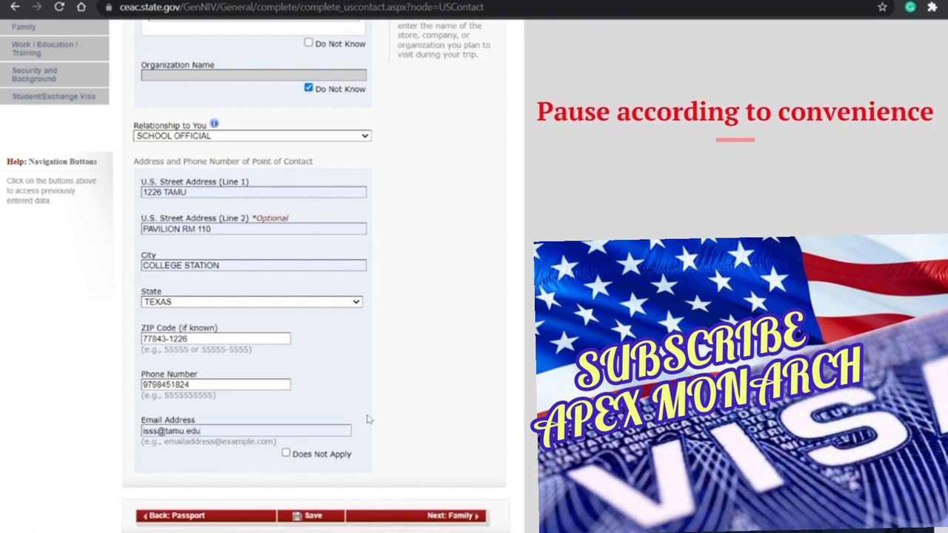
# Step: Save the U.S. Point of Contact page and continue the application
pyautogui.scroll(-2, 368, 419)
pyautogui.click(318, 439)
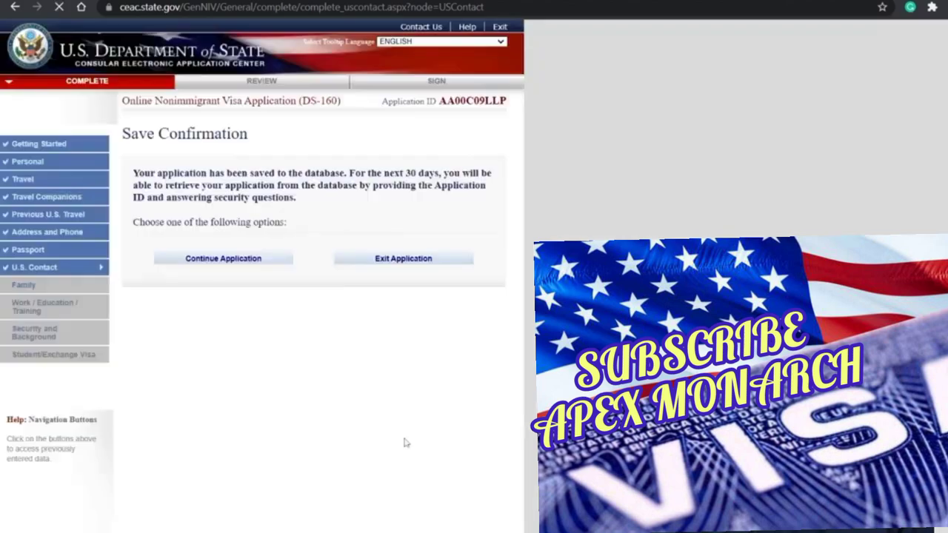
pyautogui.click(234, 264)
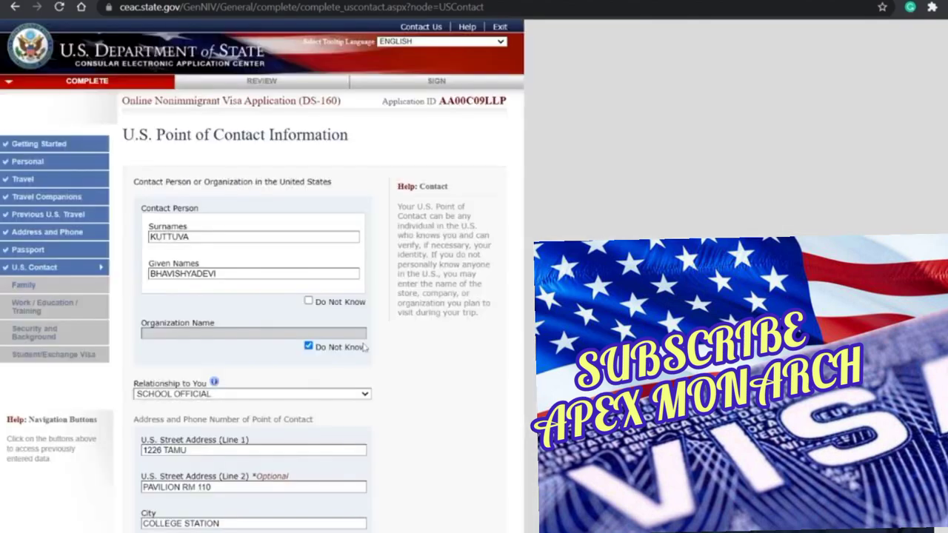
pyautogui.scroll(-5, 362, 345)
# Step: On the Family page, enter the father's surname, given names and 1971 birth date; he is not in the U.S
pyautogui.click(431, 438)
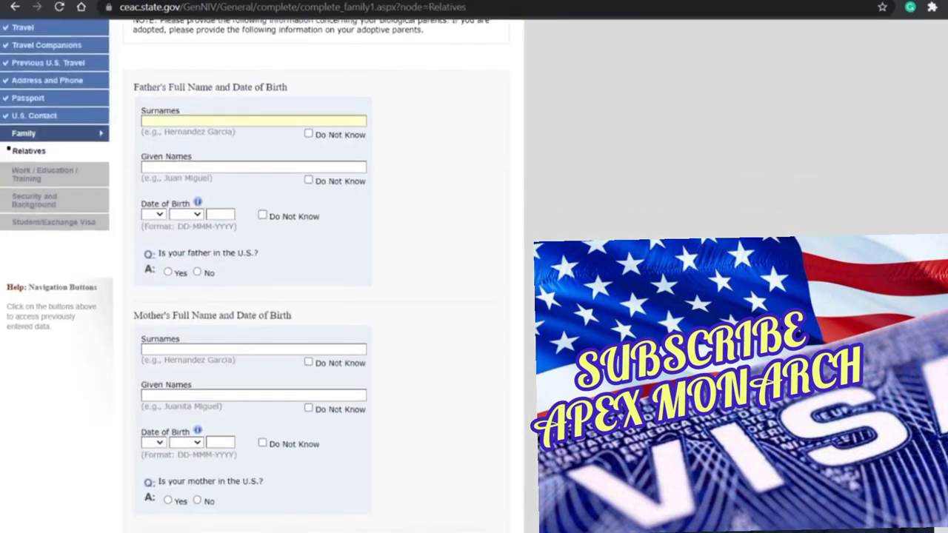
pyautogui.press('Tab')
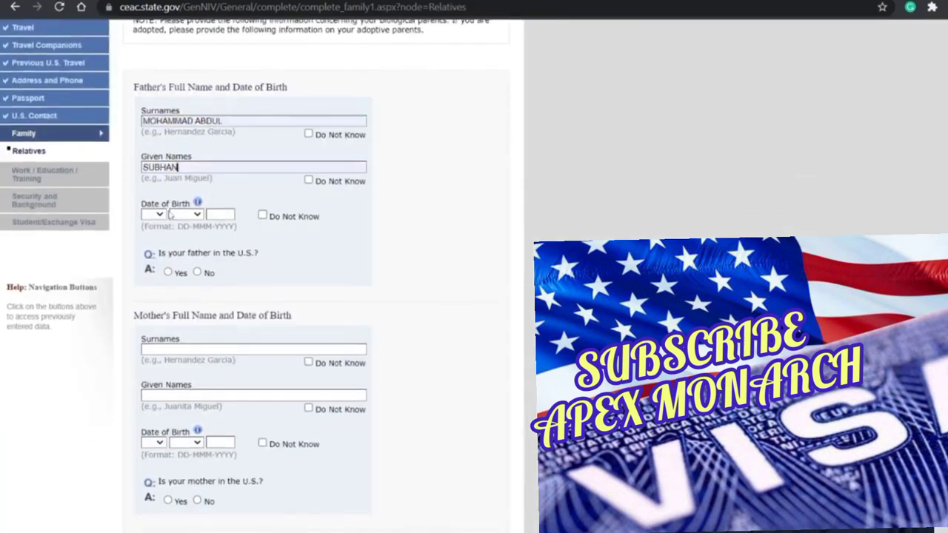
pyautogui.press('Tab')
pyautogui.write('06')
pyautogui.click(191, 217)
pyautogui.write('f')
pyautogui.write('1971')
pyautogui.click(197, 272)
pyautogui.click(198, 348)
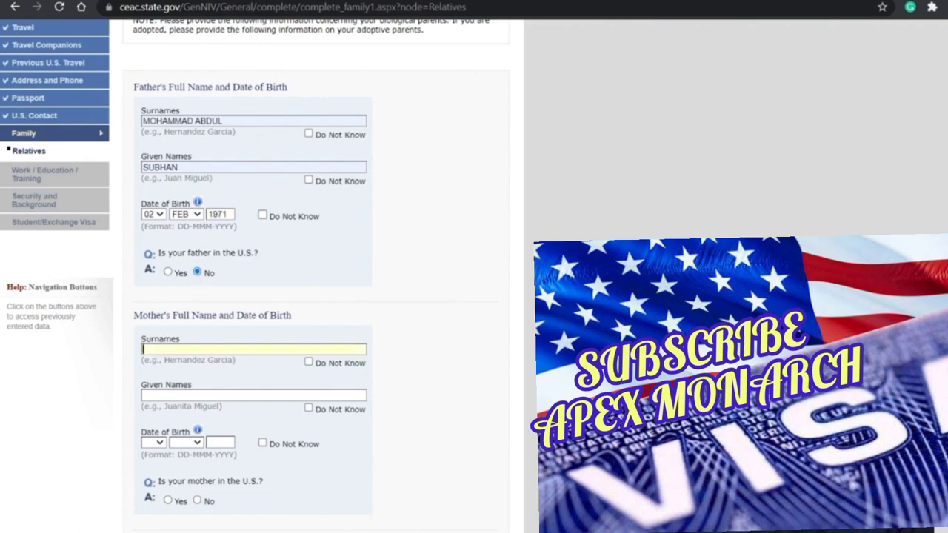
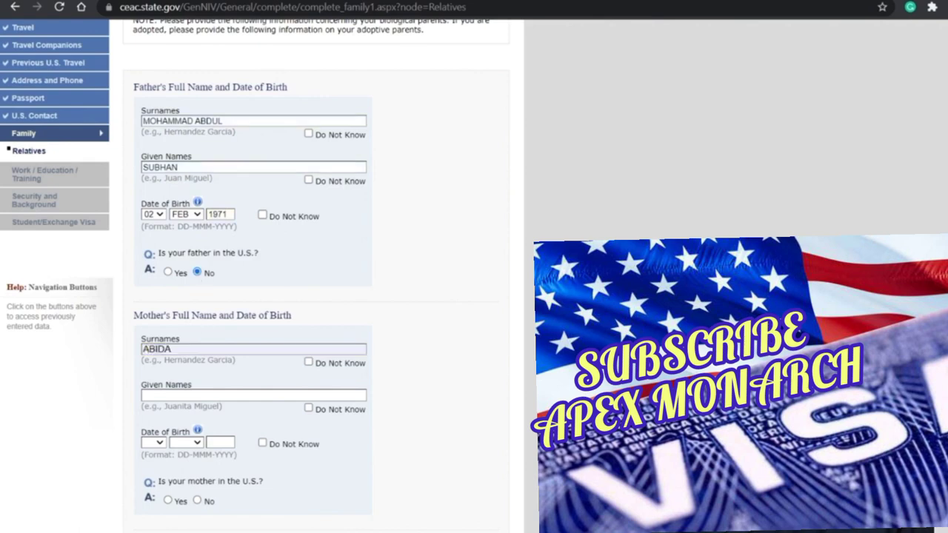
pyautogui.press('Tab')
pyautogui.write('02')
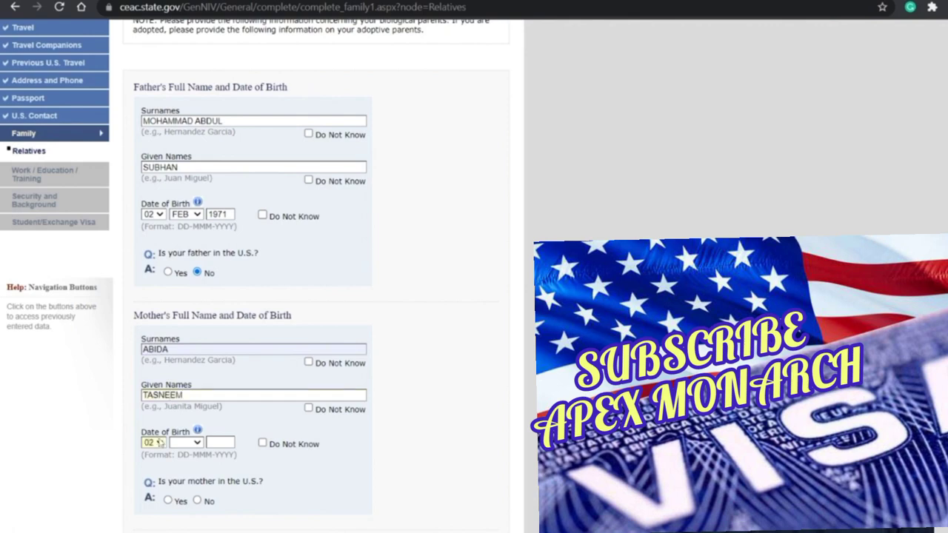
pyautogui.write('10')
pyautogui.press('Tab')
pyautogui.write('nov')
pyautogui.write('10')
pyautogui.write('75')
pyautogui.scroll(-3, 199, 327)
pyautogui.click(197, 324)
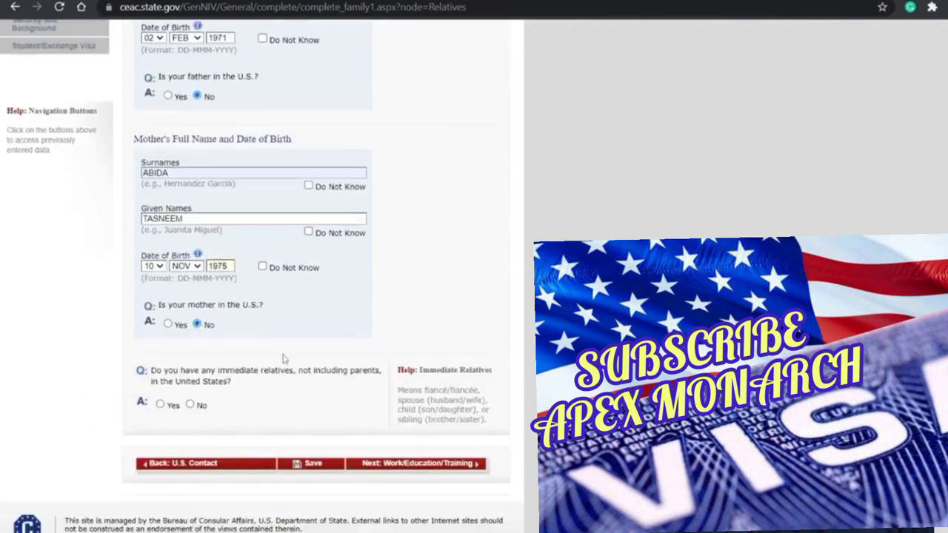
pyautogui.scroll(-1, 283, 359)
pyautogui.scroll(1, 298, 370)
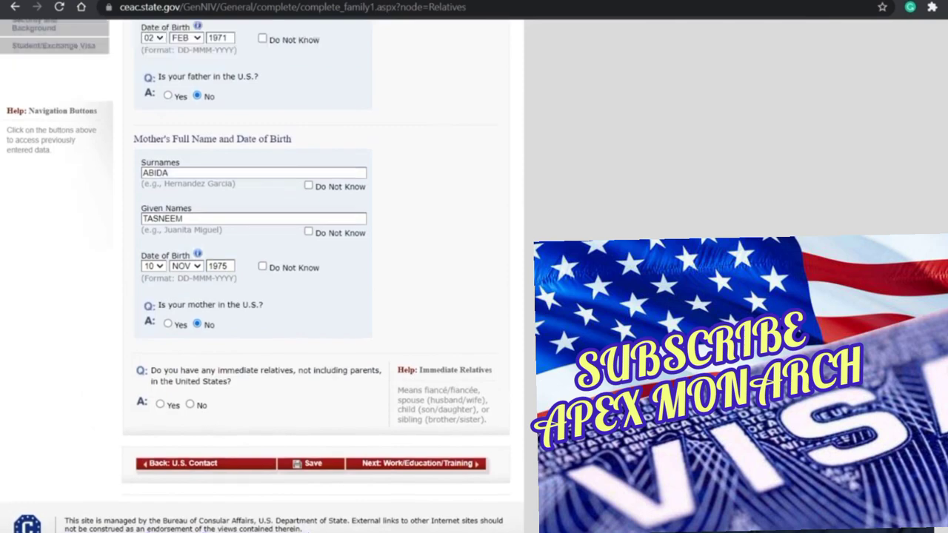
pyautogui.click(190, 406)
pyautogui.scroll(2, 324, 458)
pyautogui.scroll(-3, 329, 476)
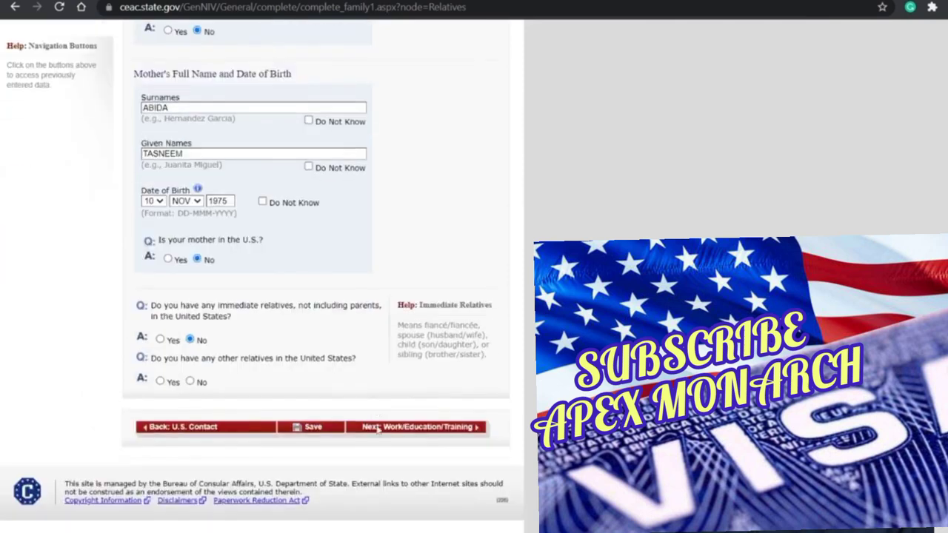
# Step: Answer No to other U.S. relatives, save the Relatives page and advance to Work/Education/Training
pyautogui.click(396, 429)
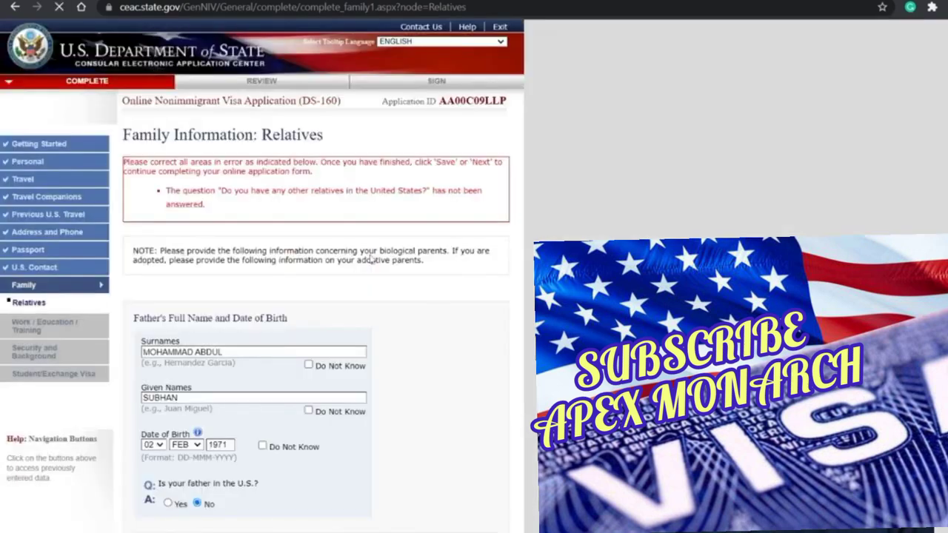
pyautogui.scroll(-6, 319, 248)
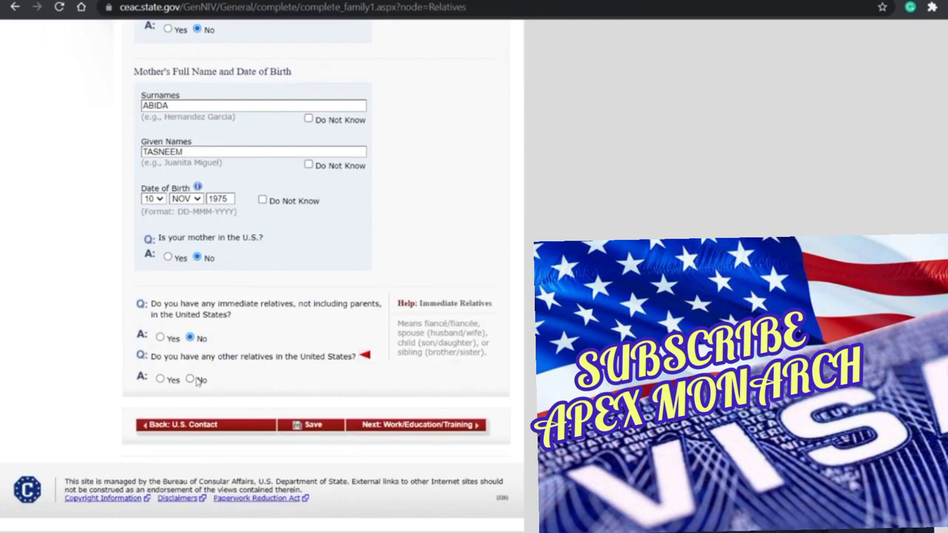
pyautogui.click(191, 380)
pyautogui.click(319, 427)
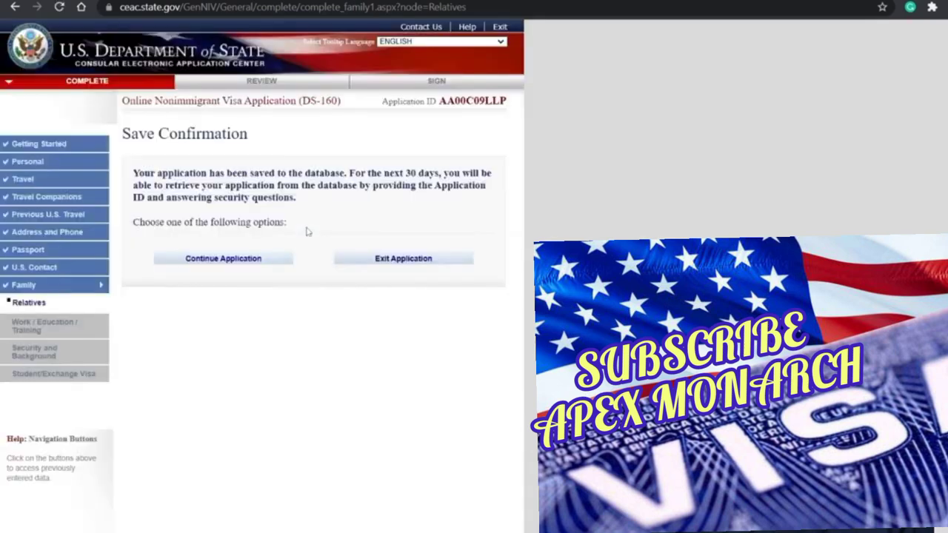
pyautogui.click(240, 258)
pyautogui.scroll(-5, 342, 209)
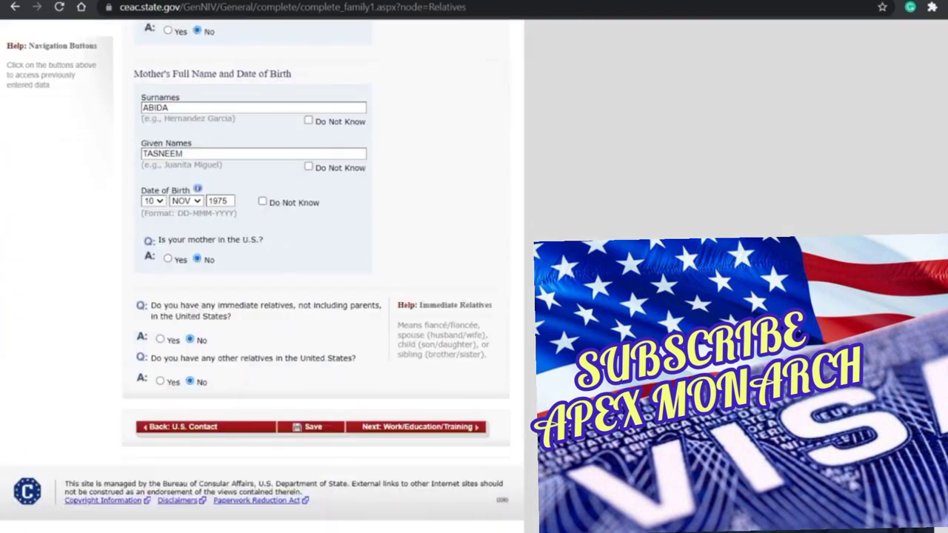
pyautogui.click(405, 430)
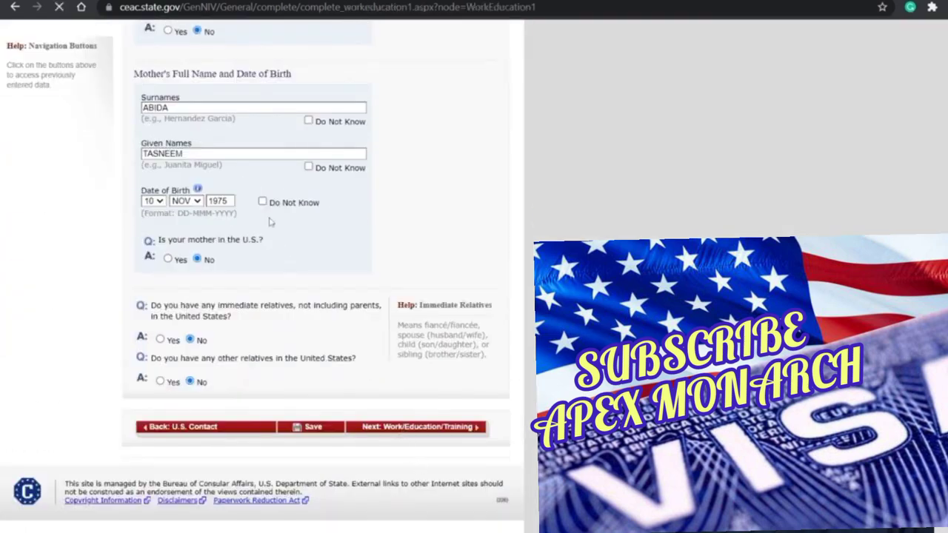
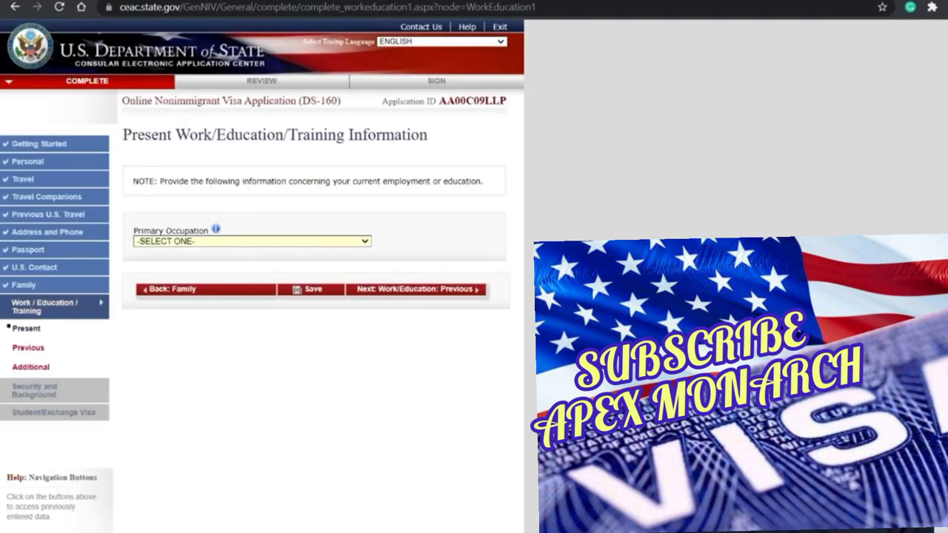
# Step: Set Primary Occupation to ENGINEERING and save so the employer fields appear
pyautogui.write('st')
pyautogui.write('e')
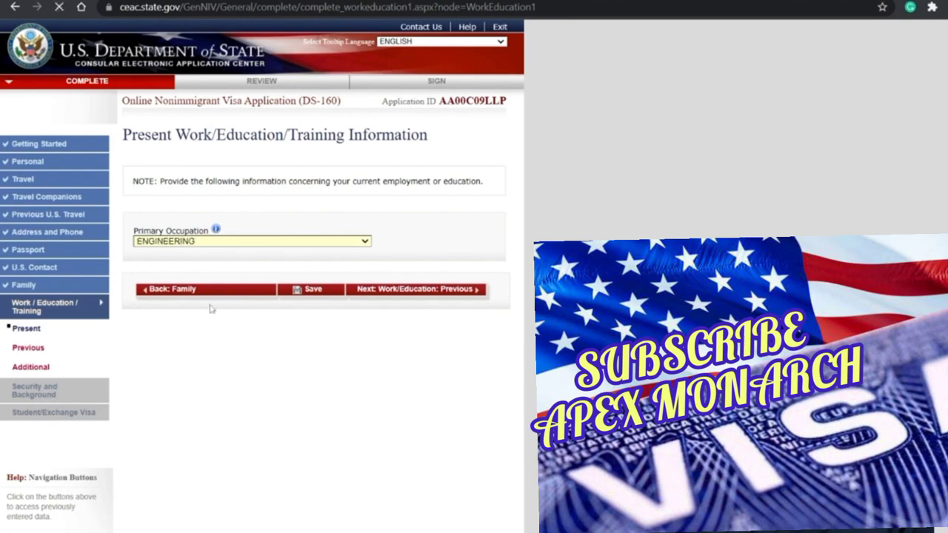
pyautogui.click(294, 293)
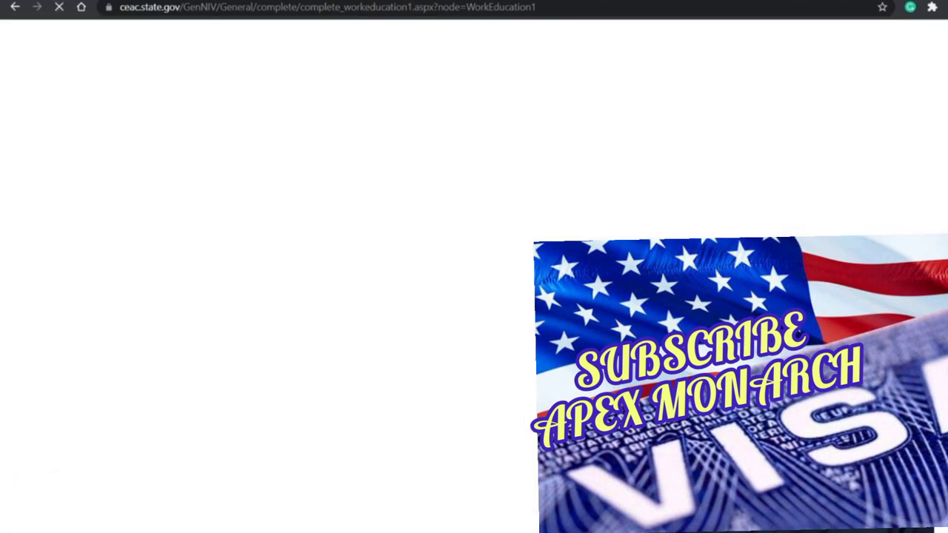
# Step: Enter present employer BIRLASOFT LIMITED and its street address line
pyautogui.scroll(-1, 358, 311)
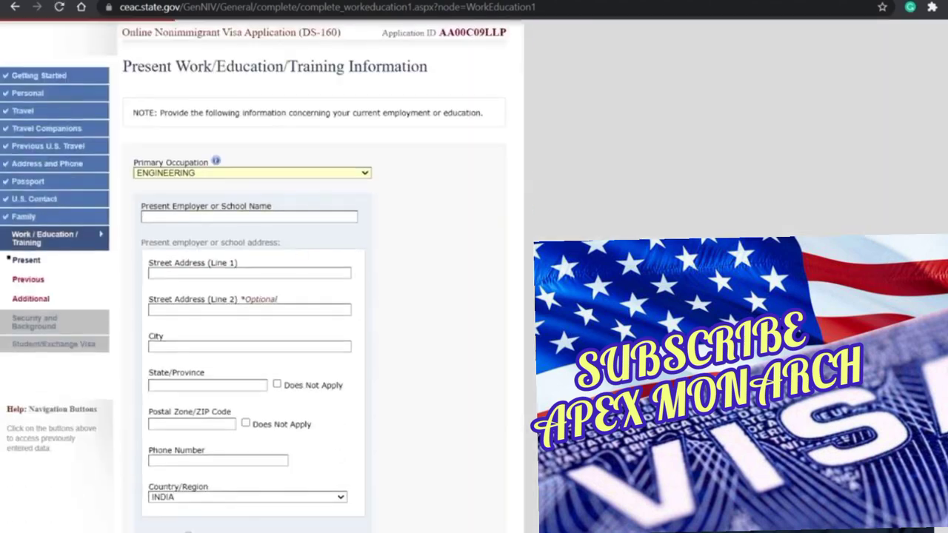
pyautogui.click(254, 220)
pyautogui.write('BIRLASOFT LIMITED')
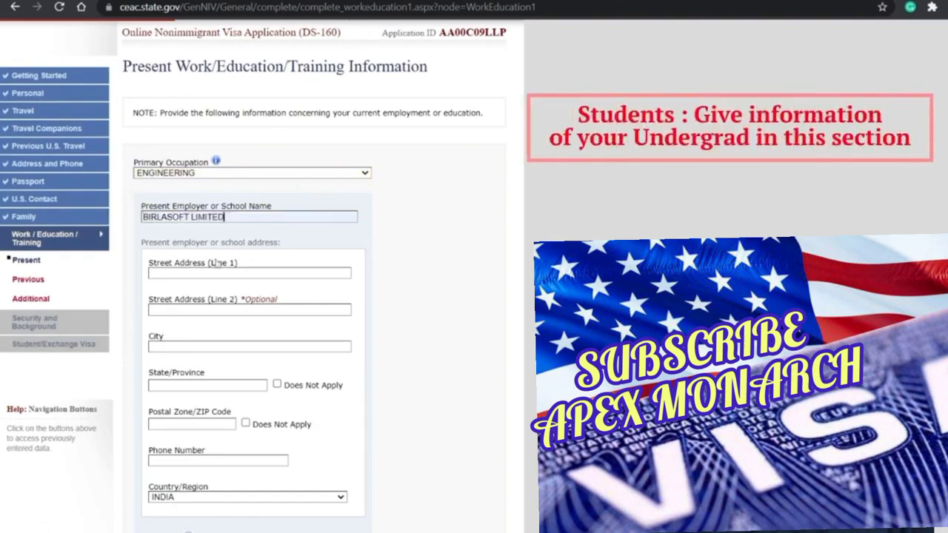
pyautogui.press('Tab')
pyautogui.write('GR')
pyautogui.press('BackSpace')
pyautogui.press('BackSpace')
pyautogui.write('XXXXX')
# Step: Fill in the employer's city BANGALORE, state KARNATAKA, postal code 56000 and phone number
pyautogui.press('Tab')
pyautogui.press('Tab')
pyautogui.write('BANGALORE')
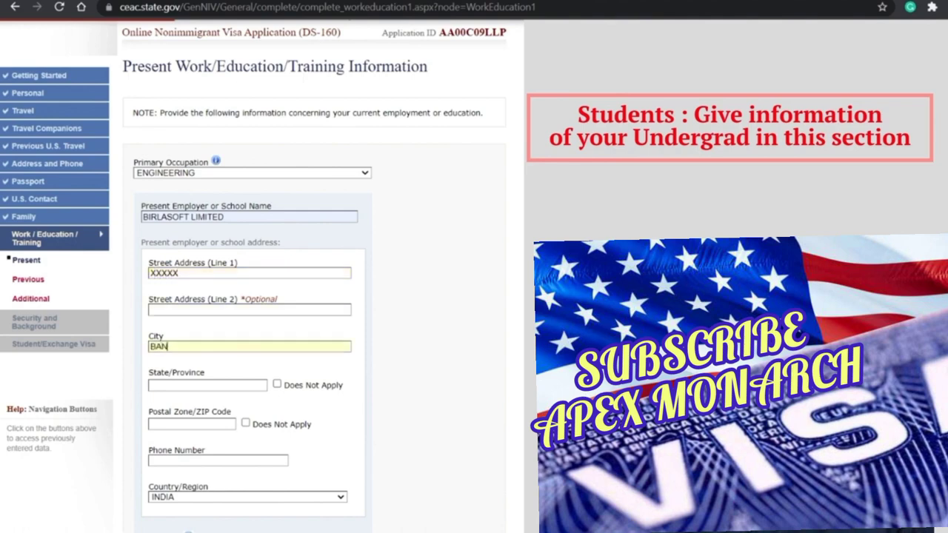
pyautogui.press('Tab')
pyautogui.write('KARAN')
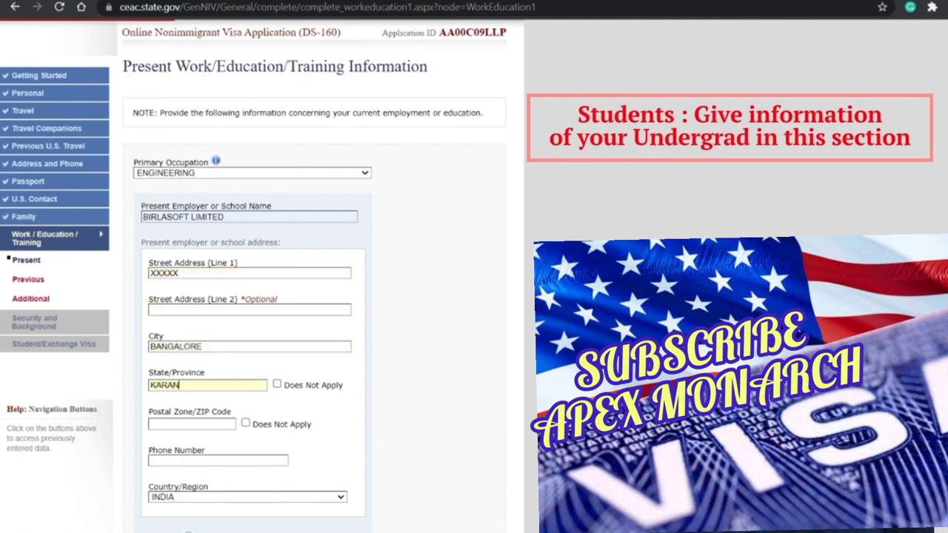
pyautogui.press('BackSpace')
pyautogui.press('BackSpace')
pyautogui.write('NATAKA')
pyautogui.write('56000')
pyautogui.press('Tab')
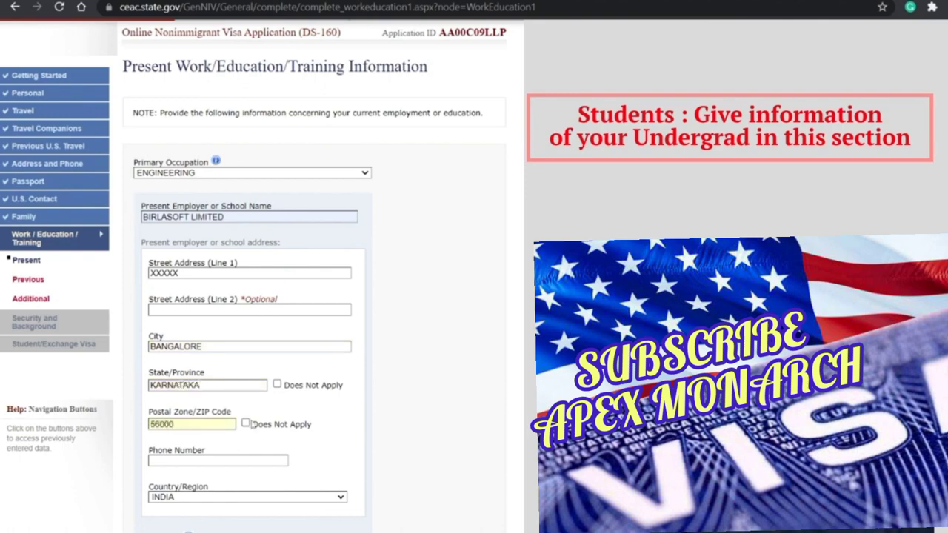
pyautogui.press('Tab')
pyautogui.write('XXXXXX')
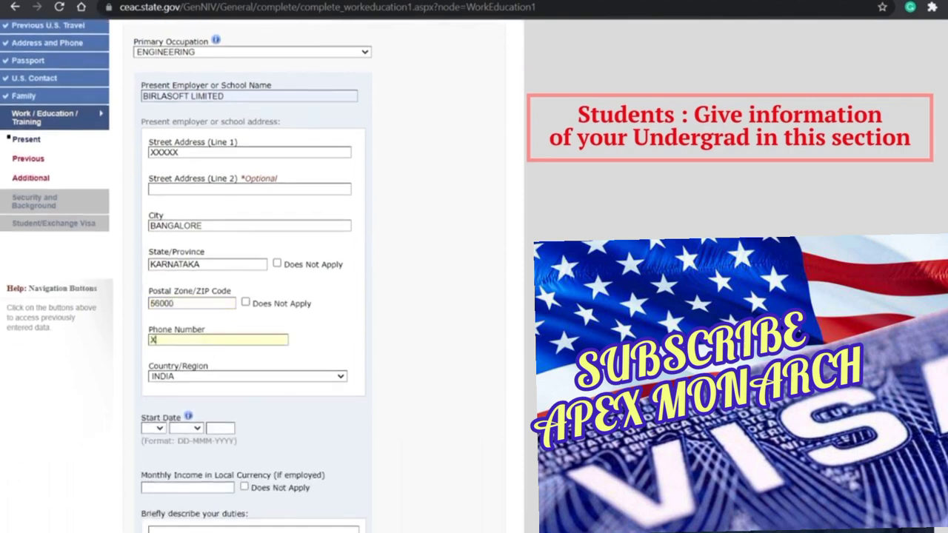
pyautogui.press('BackSpace')
pyautogui.press('BackSpace')
pyautogui.press('BackSpace')
pyautogui.press('BackSpace')
pyautogui.press('BackSpace')
pyautogui.press('BackSpace')
# Step: Enter start date 09 JAN 2023 and monthly income 108330
pyautogui.scroll(-2, 161, 342)
pyautogui.click(151, 339)
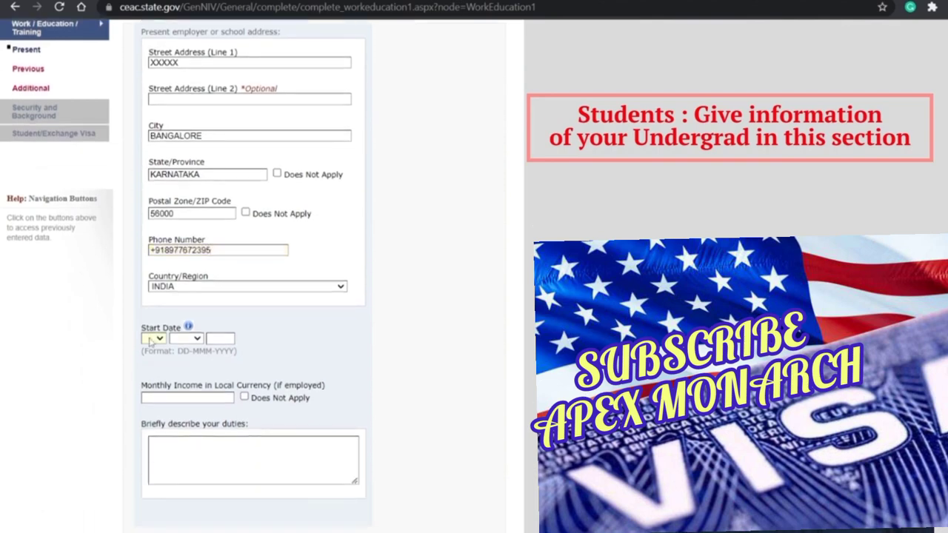
pyautogui.write('09')
pyautogui.press('Tab')
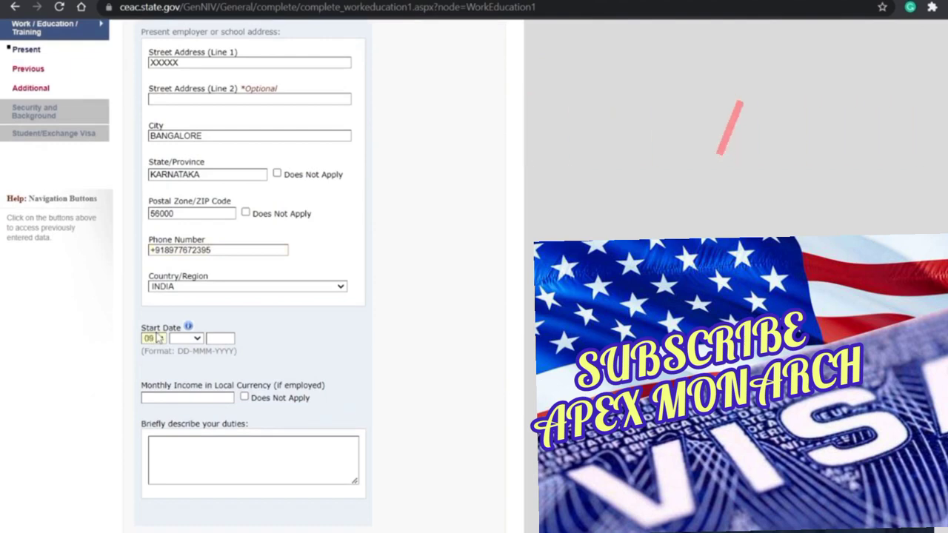
pyautogui.write('jan2020')
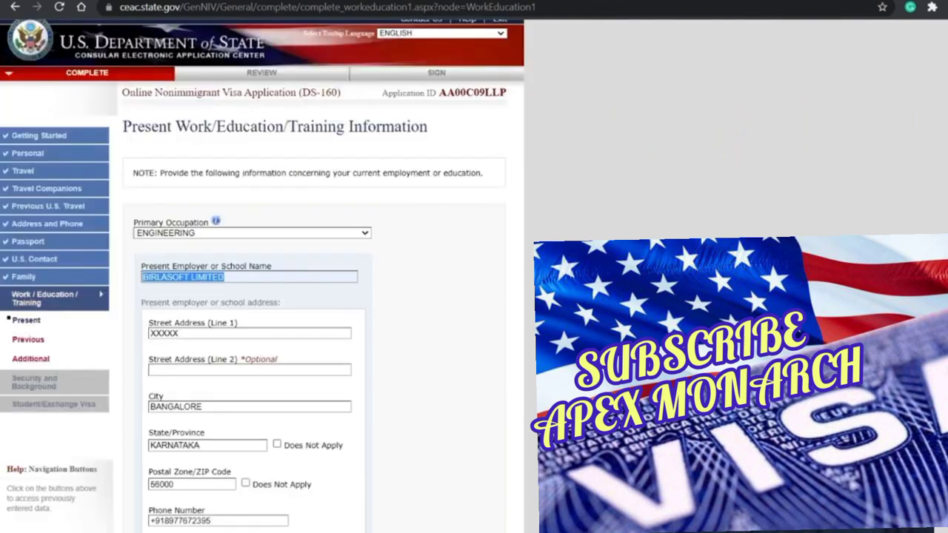
pyautogui.scroll(-5, 252, 297)
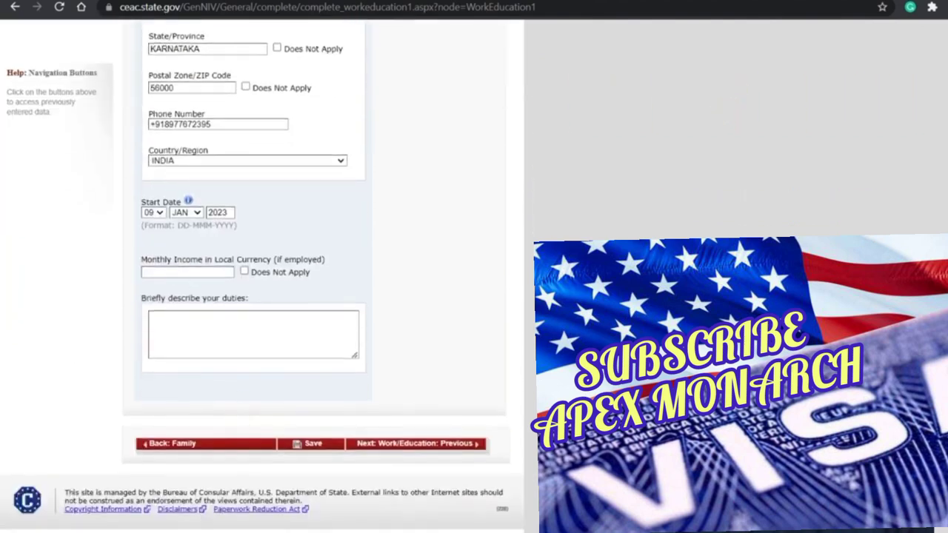
pyautogui.write('108330')
# Step: Describe duties: student currently pursuing a bachelors in computer science, in the 8th semester
pyautogui.click(198, 315)
pyautogui.write('DUTIES :')
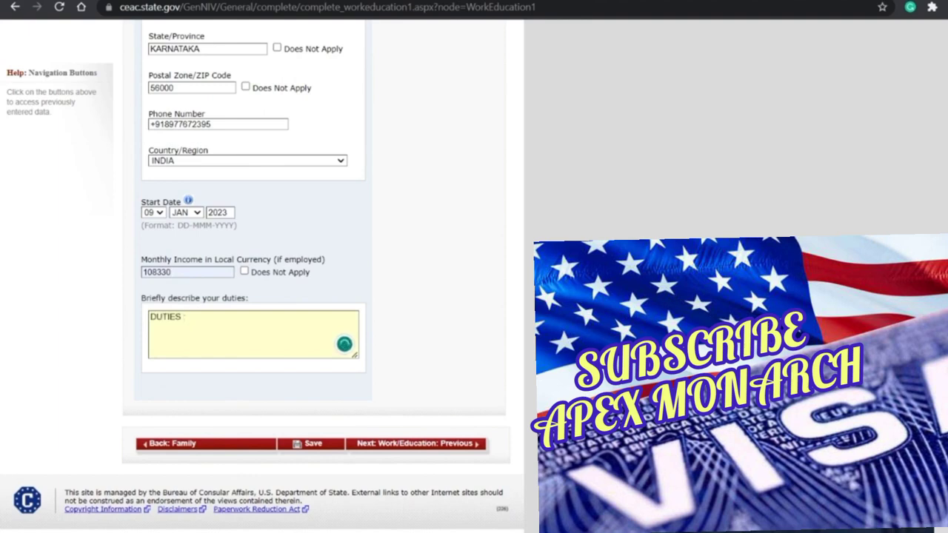
pyautogui.scroll(4, 318, 296)
pyautogui.scroll(-4, 237, 365)
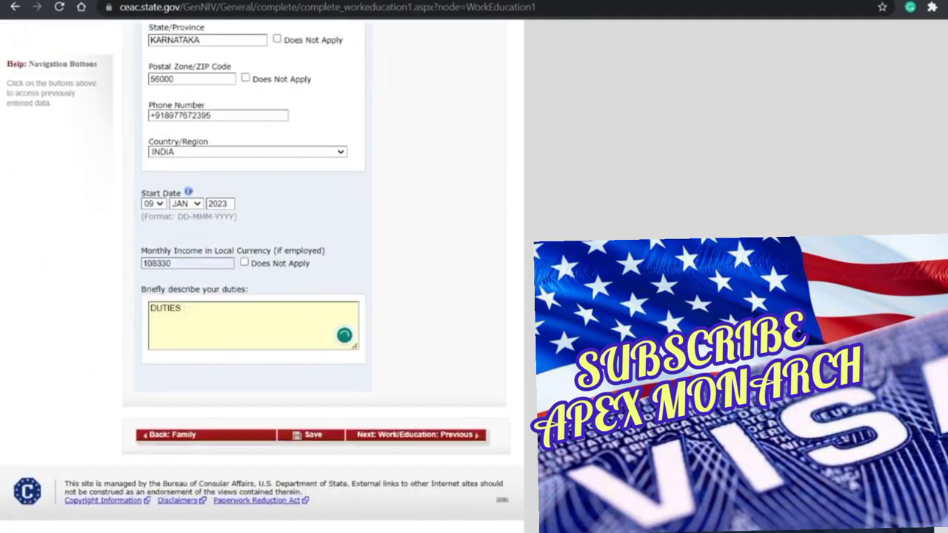
pyautogui.press('Return')
pyautogui.write('STUDENT. ')
pyautogui.write('CURRENTLY')
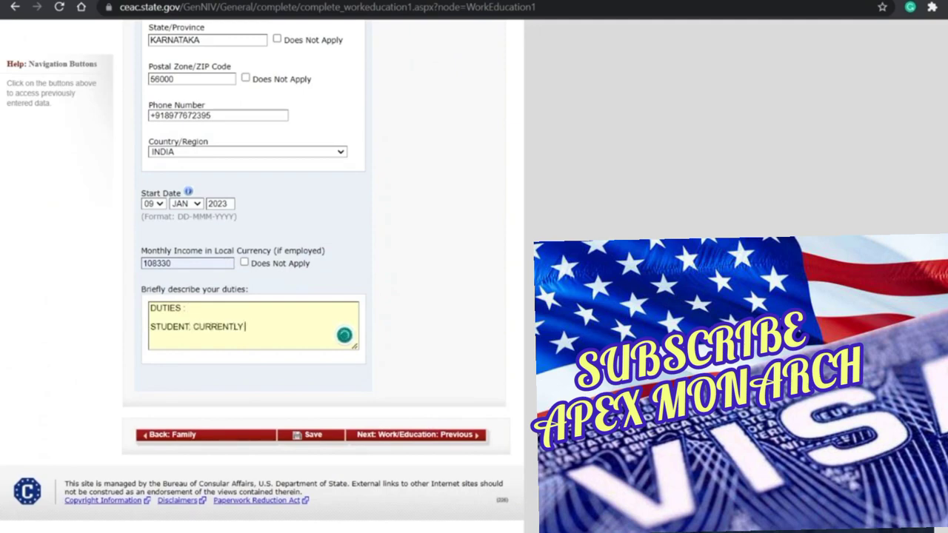
pyautogui.write(' PURSUING BACHELORE')
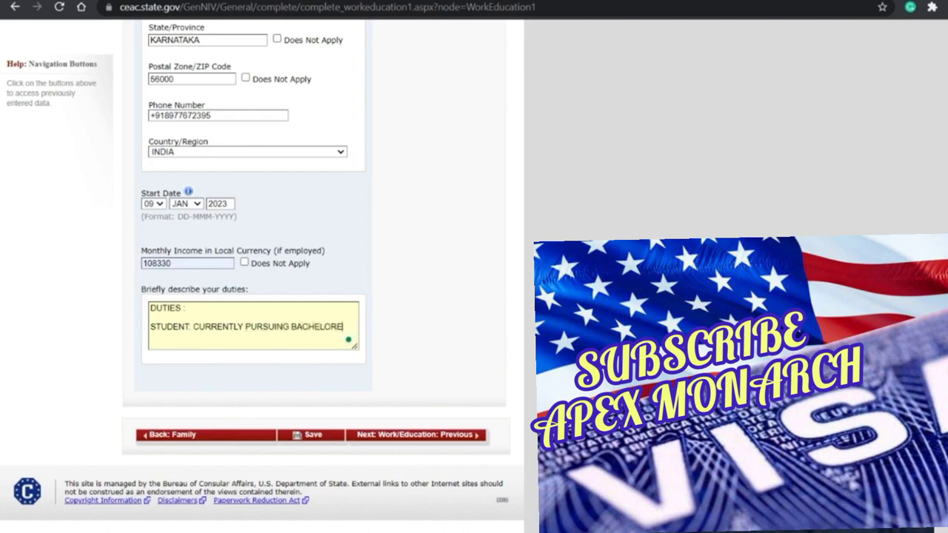
pyautogui.press('BackSpace')
pyautogui.write('S IN COMPUTER SCIENCE. ')
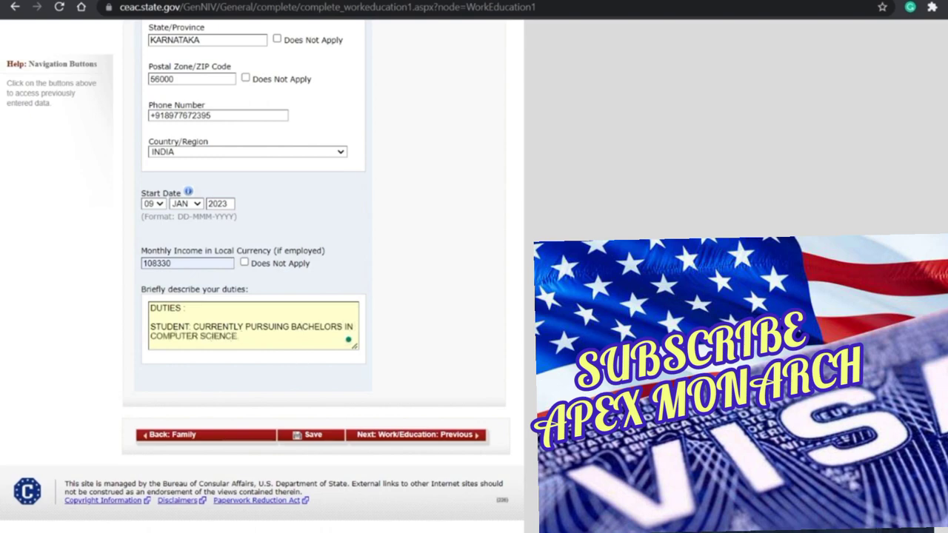
pyautogui.write('AND I')
pyautogui.write('N THE')
pyautogui.write(' 8TH SE')
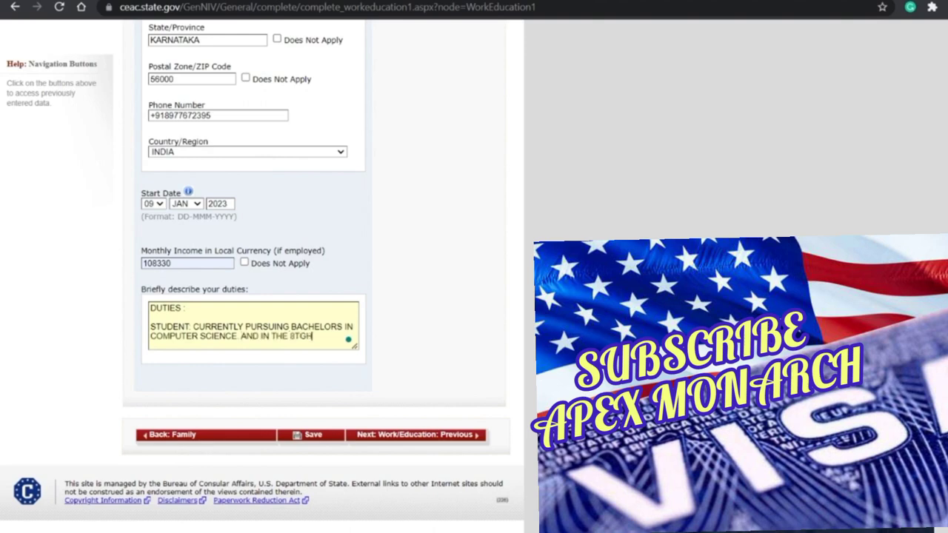
pyautogui.write('MESTER')
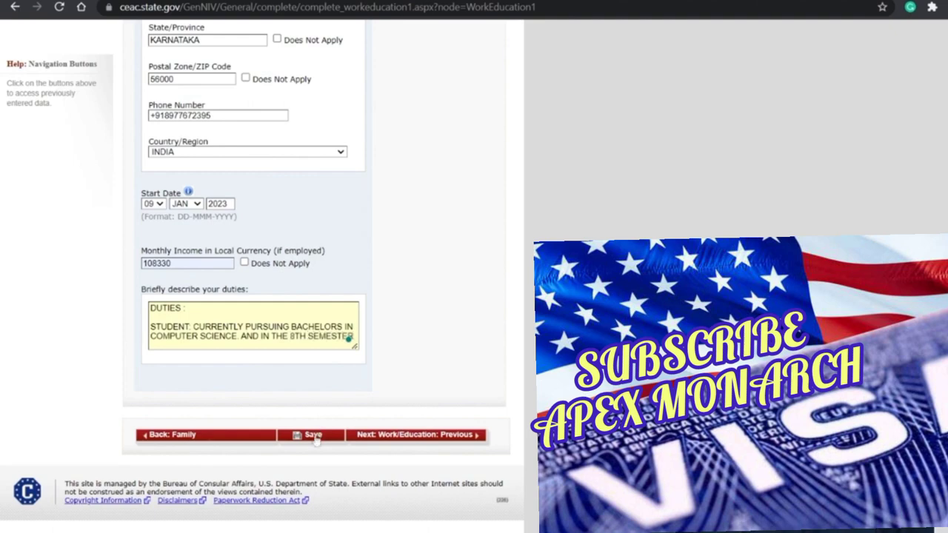
pyautogui.scroll(2, 366, 195)
pyautogui.scroll(-1, 309, 330)
# Step: Save the present work page, continue the application, and go to Next: Work/Education: Previous
pyautogui.press('Up')
pyautogui.press('Up')
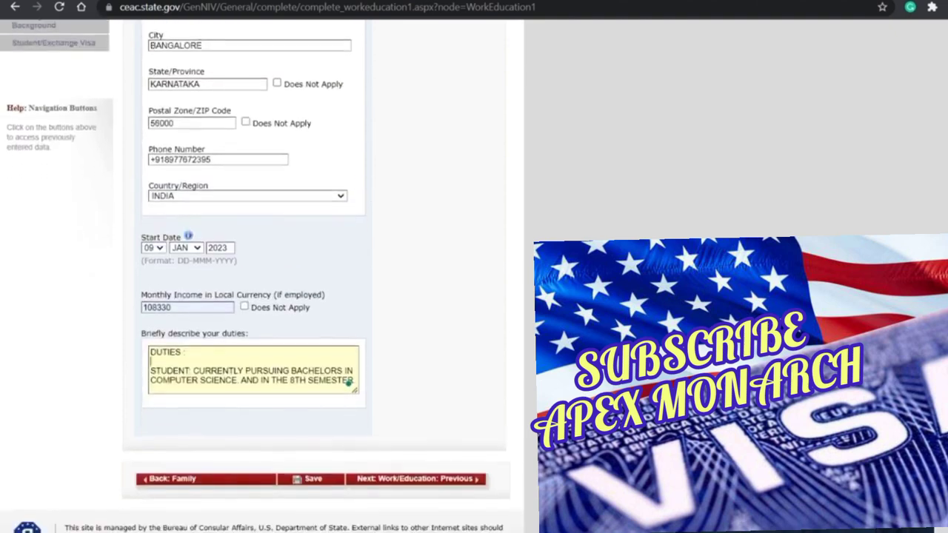
pyautogui.scroll(-1, 265, 424)
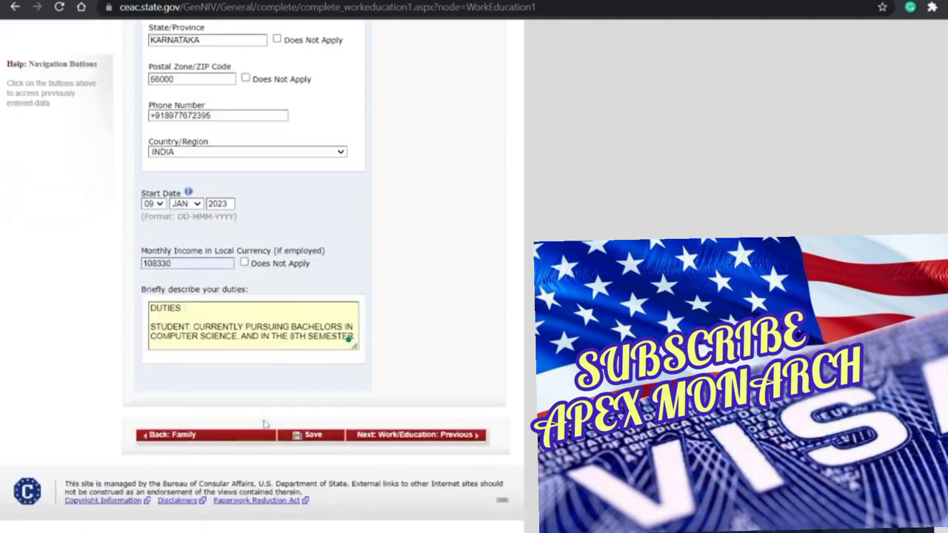
pyautogui.click(309, 435)
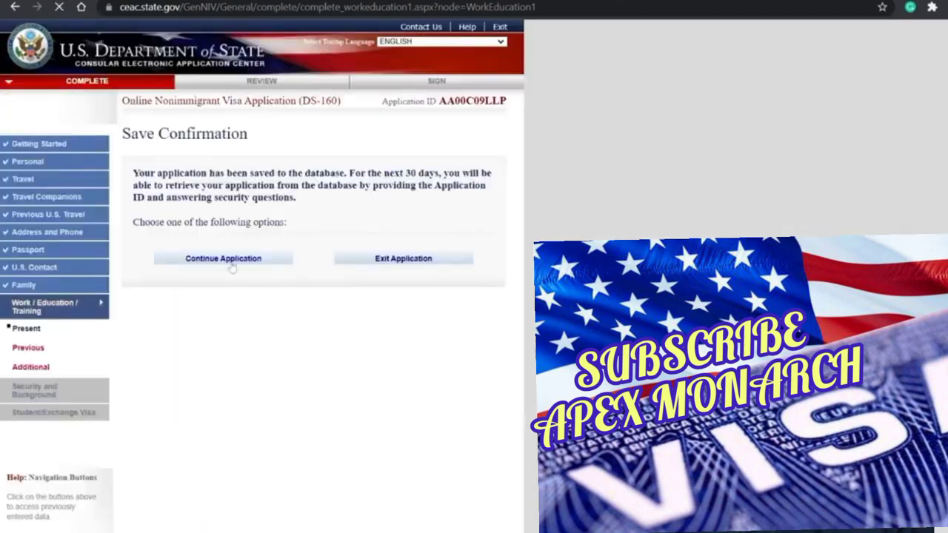
pyautogui.click(231, 263)
pyautogui.scroll(-5, 271, 284)
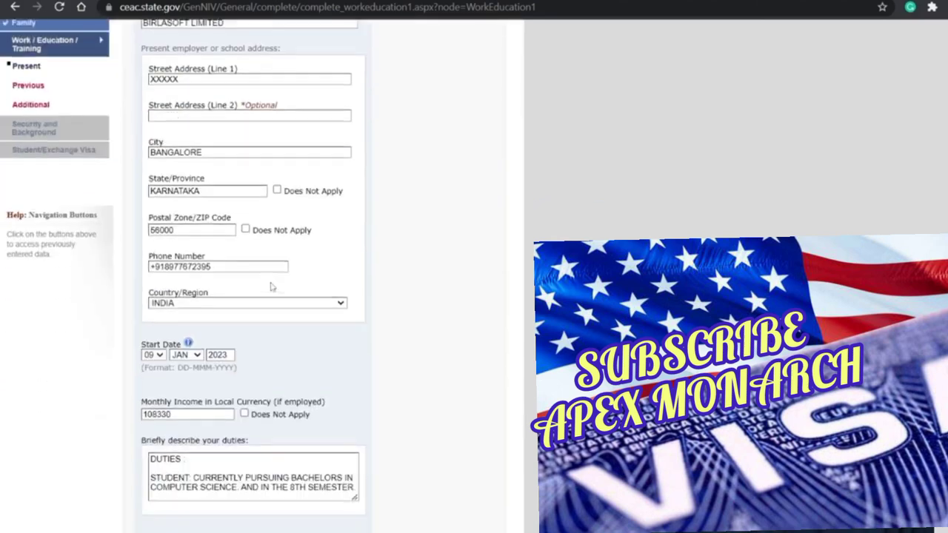
pyautogui.scroll(-2, 406, 431)
pyautogui.click(396, 435)
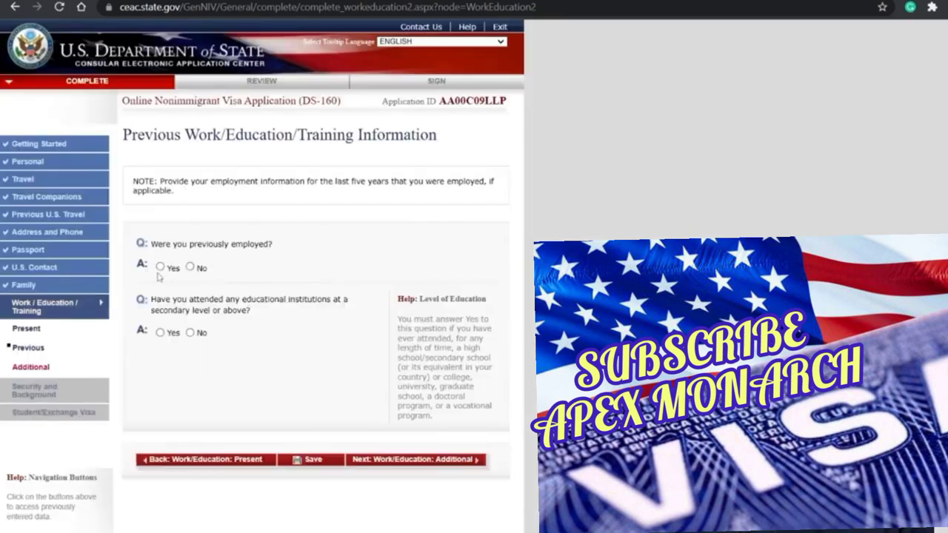
# Step: Answer Yes to previous employment and enter SCHNEIDER ELECTRIC PRIVATE LIMITED, its street address and city BANGALORE
pyautogui.click(159, 268)
pyautogui.click(263, 319)
pyautogui.write('S')
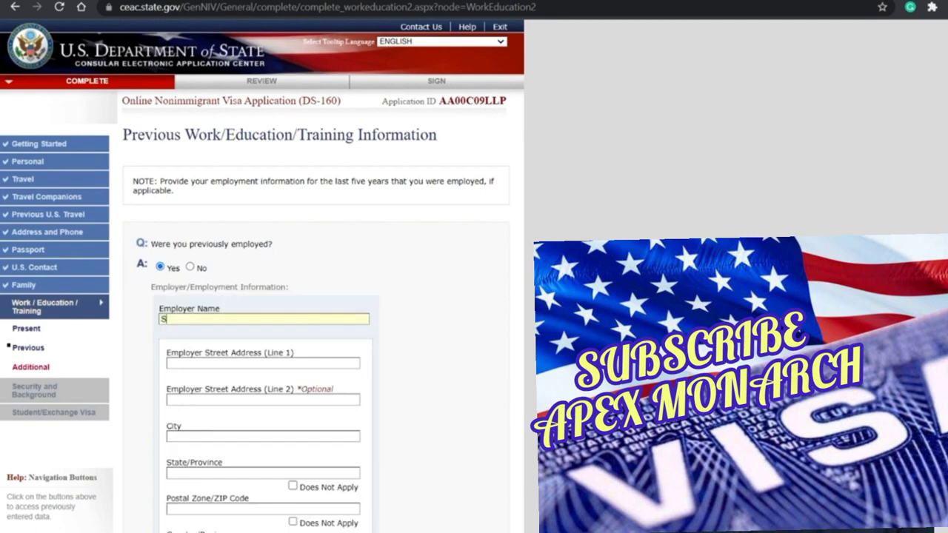
pyautogui.click(261, 346)
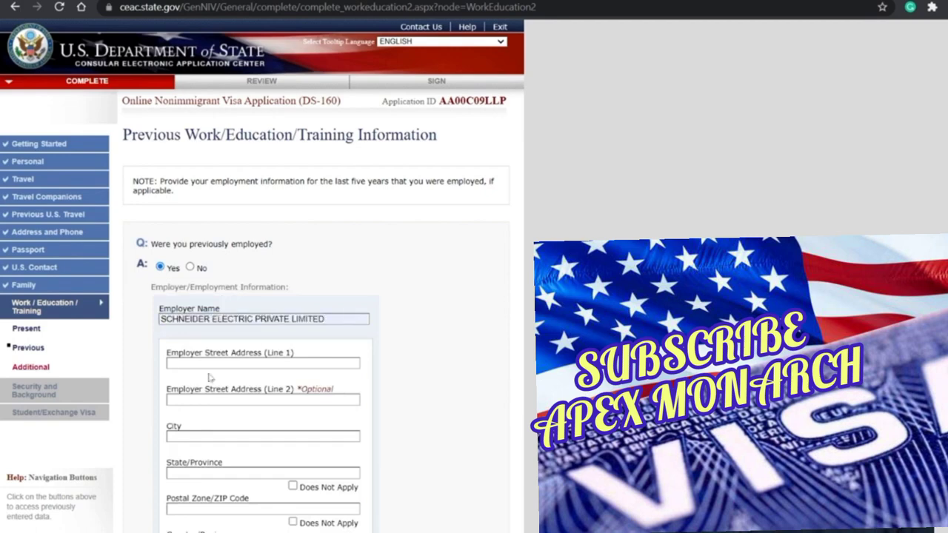
pyautogui.write('MA')
pyautogui.press('BackSpace')
pyautogui.write('XXXXXX')
pyautogui.press('Tab')
pyautogui.press('Tab')
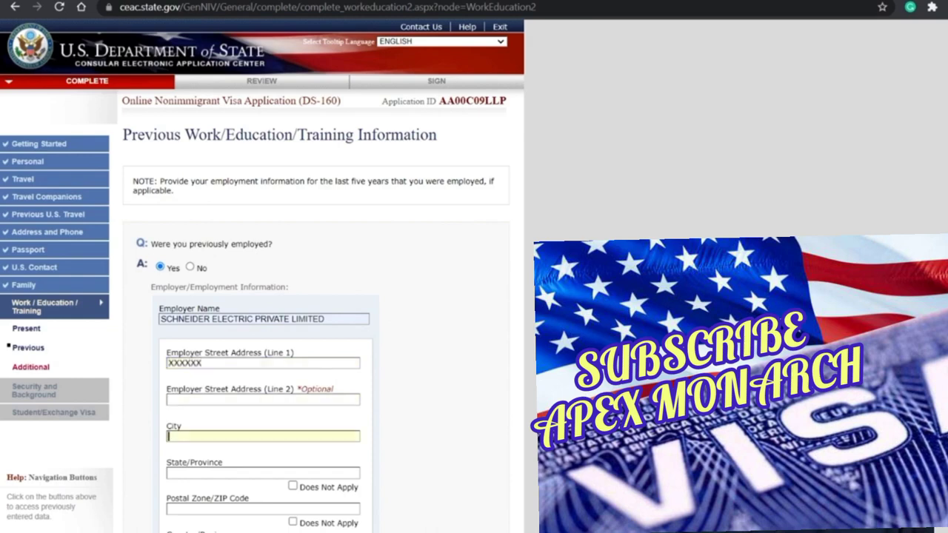
pyautogui.hotkey('shift', 'Tab')
pyautogui.write('BANGALORE')
# Step: Enter the employer's state KARNATAKA, postal code 56014 and phone number
pyautogui.press('Tab')
pyautogui.write('KARAN')
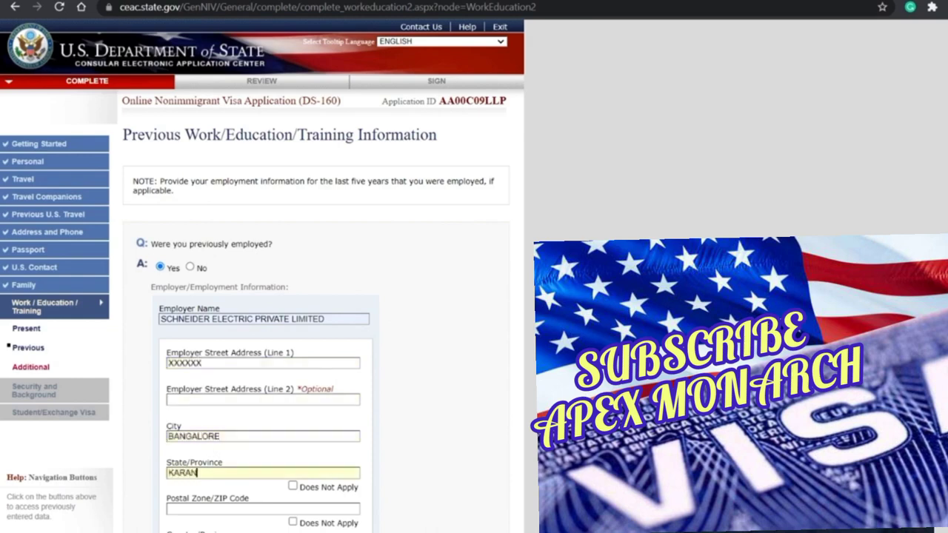
pyautogui.write('ATAKA')
pyautogui.click(184, 472)
pyautogui.press('BackSpace')
pyautogui.press('Delete')
pyautogui.write('R')
pyautogui.scroll(-2, 187, 400)
pyautogui.click(188, 380)
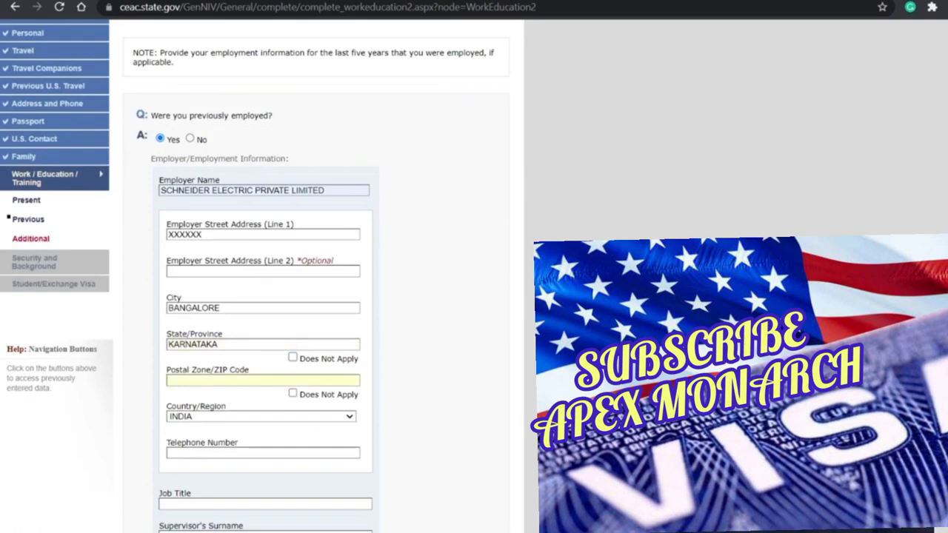
pyautogui.write('56014')
pyautogui.scroll(-2, 260, 296)
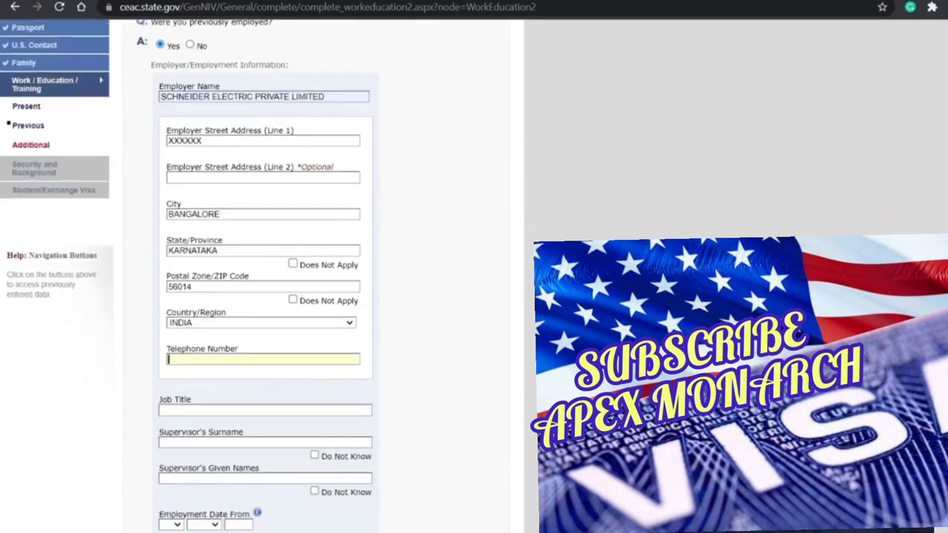
pyautogui.scroll(-1, 259, 296)
# Step: Enter job title ORACLE FUNCTIONAL CONSULTANT, the supervisor's name, dates from 17 AUG to 06 JAN 2023, and duties
pyautogui.click(265, 317)
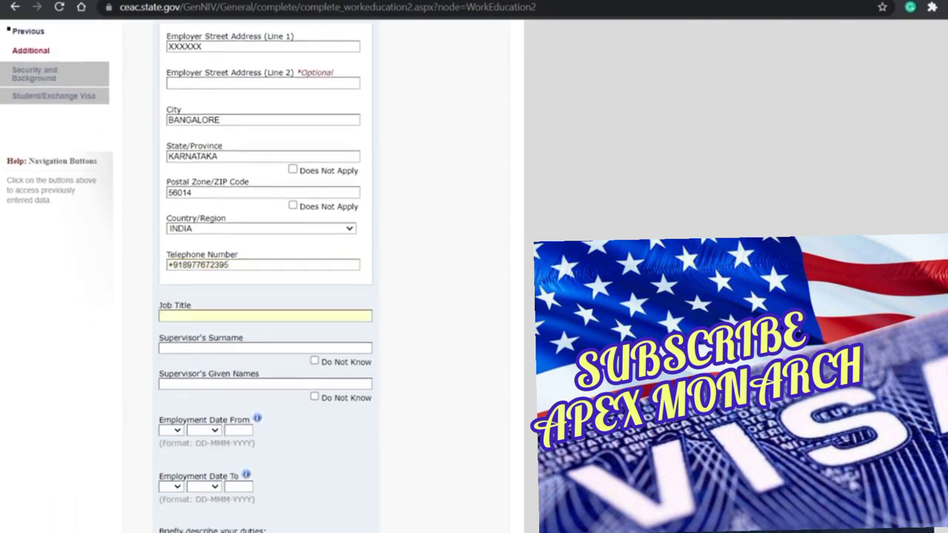
pyautogui.write('ORACLE FUNCTIONAL CONSULTANT')
pyautogui.press('Tab')
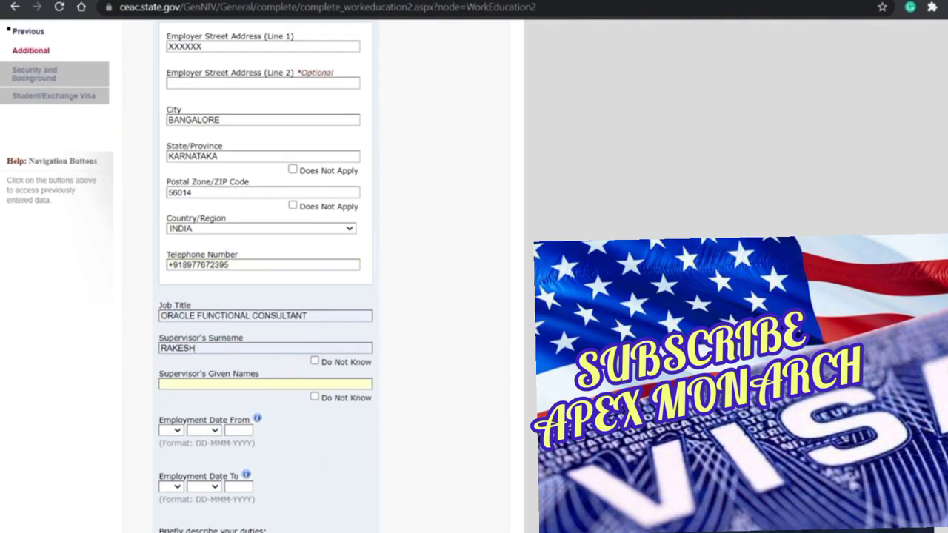
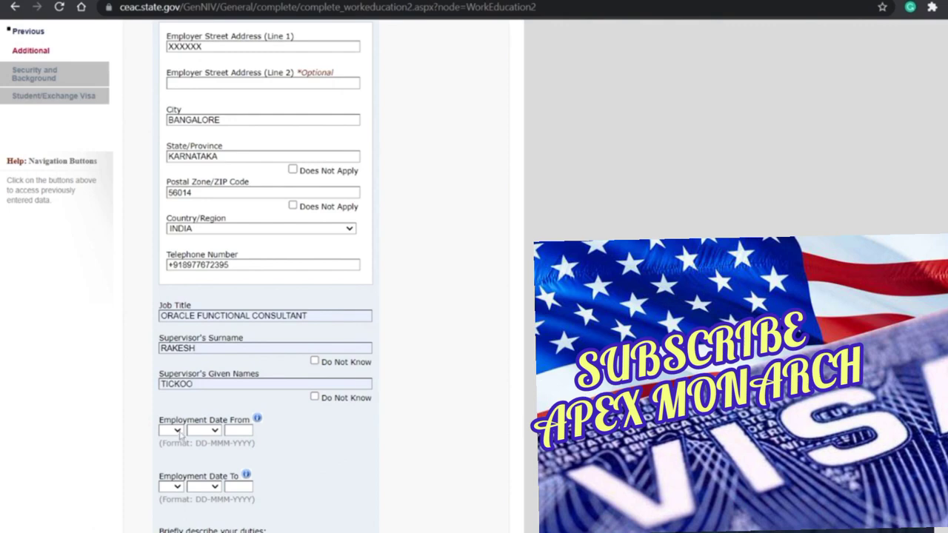
pyautogui.press('Down')
pyautogui.write('aug')
pyautogui.write('202')
pyautogui.scroll(-1, 179, 385)
pyautogui.press('Down')
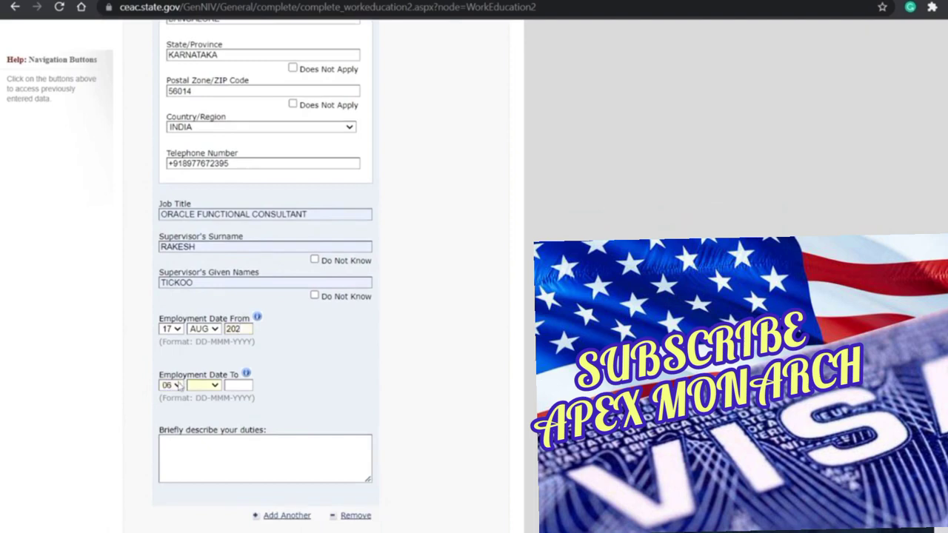
pyautogui.write('jan')
pyautogui.write('2023')
pyautogui.press('Tab')
pyautogui.write('DUTIES')
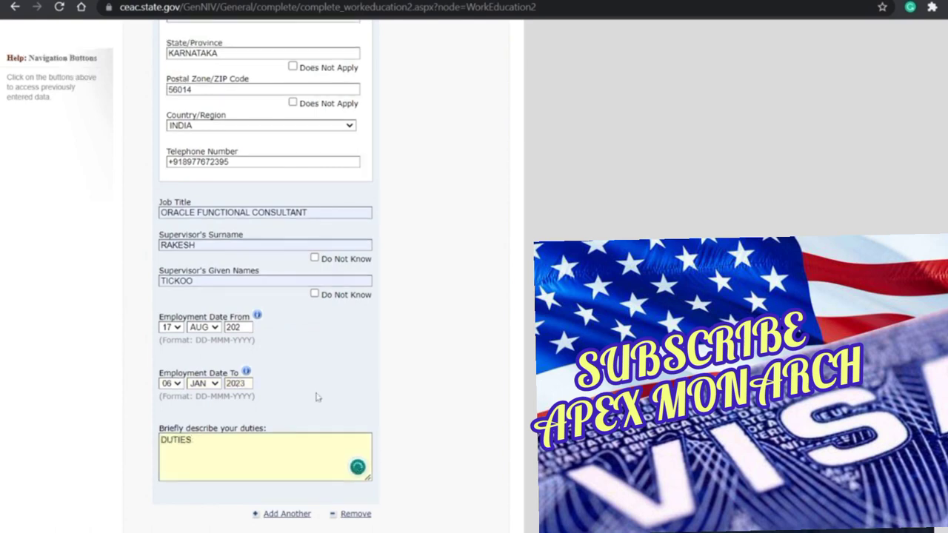
pyautogui.scroll(-3, 316, 395)
pyautogui.scroll(8, 374, 257)
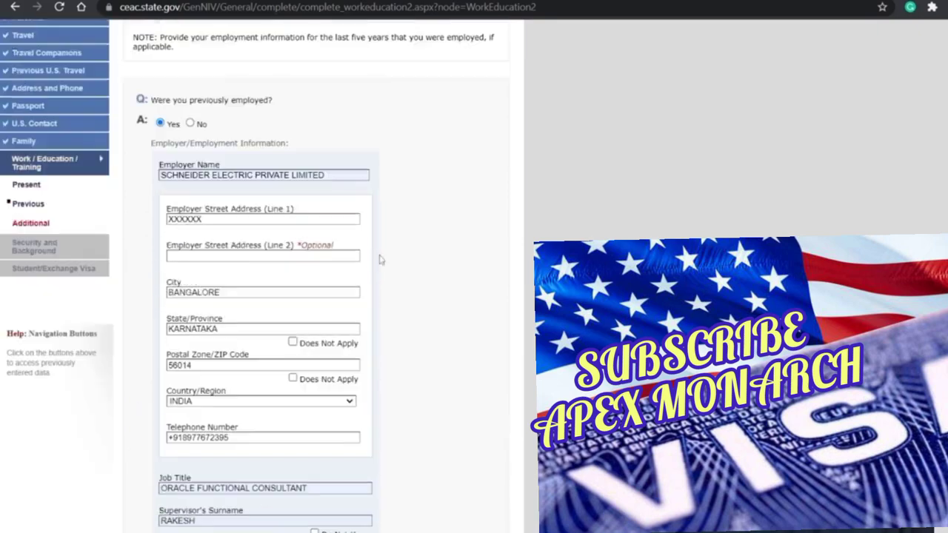
pyautogui.scroll(-3, 283, 161)
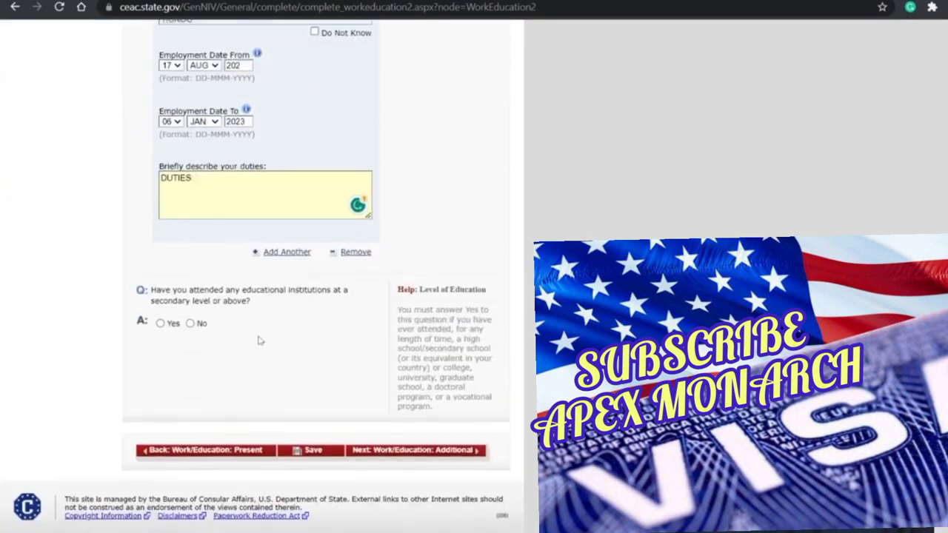
# Step: Answer Yes to education and add MANIPAL INSTITUTE OF TECHNOLOGY, address, city MANIPAL, KARNATAKA 56014
pyautogui.click(160, 324)
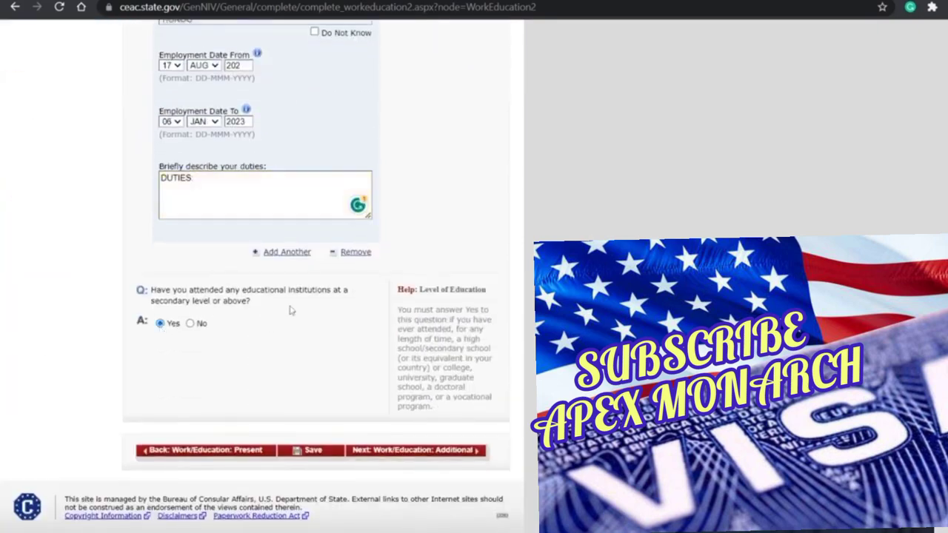
pyautogui.scroll(-1, 292, 311)
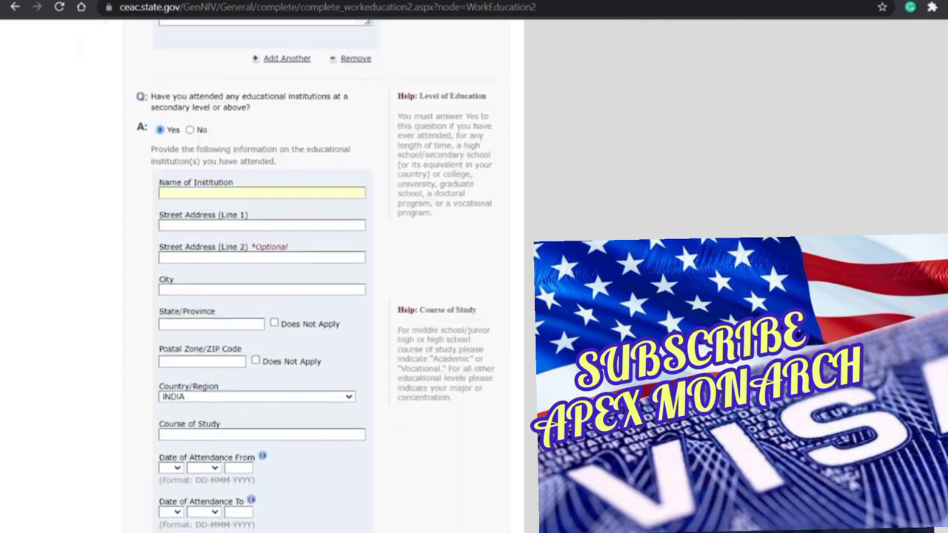
pyautogui.write('MANI')
pyautogui.press('Down')
pyautogui.press('Return')
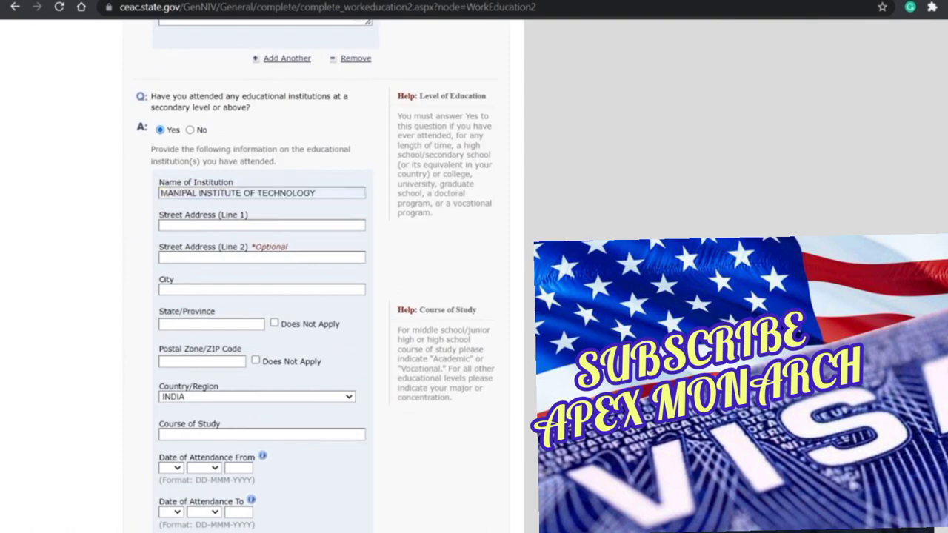
pyautogui.write('XXXXX')
pyautogui.press('Tab')
pyautogui.press('Tab')
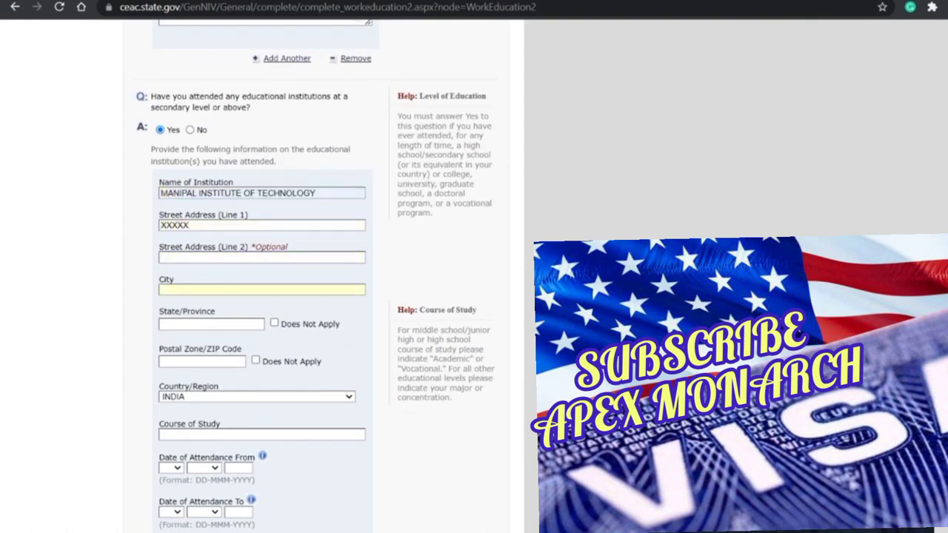
pyautogui.write('MANIPAL')
pyautogui.press('Tab')
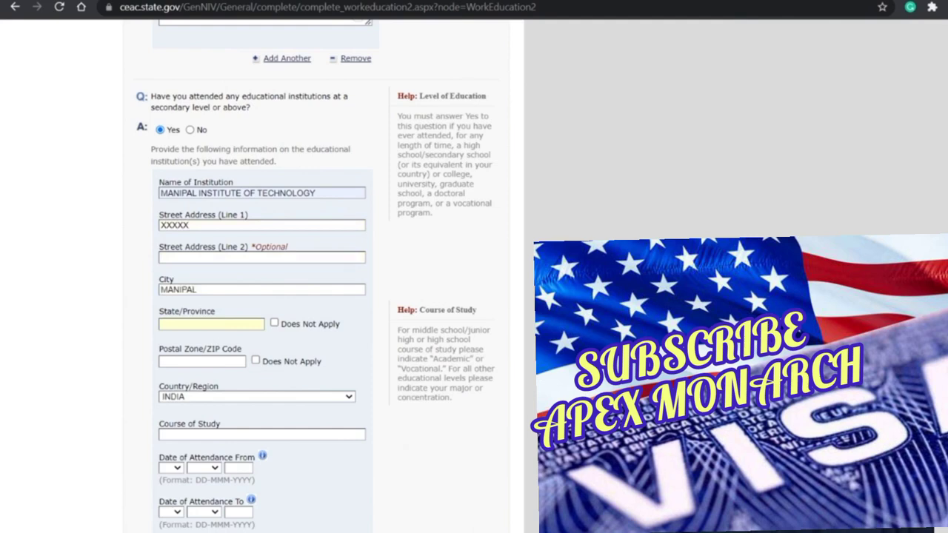
pyautogui.write('KARNATAKA')
pyautogui.write('56014')
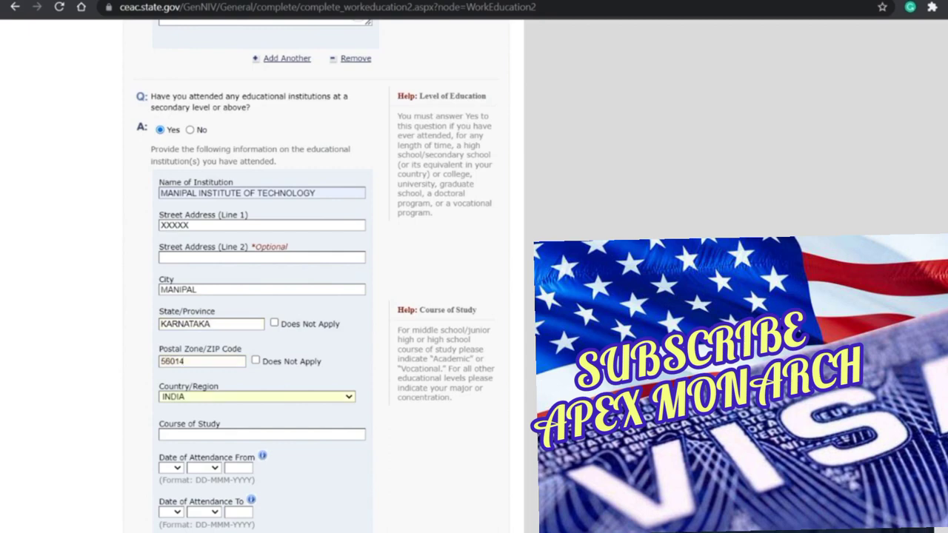
# Step: Set the course of study to BACHELORS IN MECHANICAL ENGINEERING
pyautogui.scroll(-2, 262, 275)
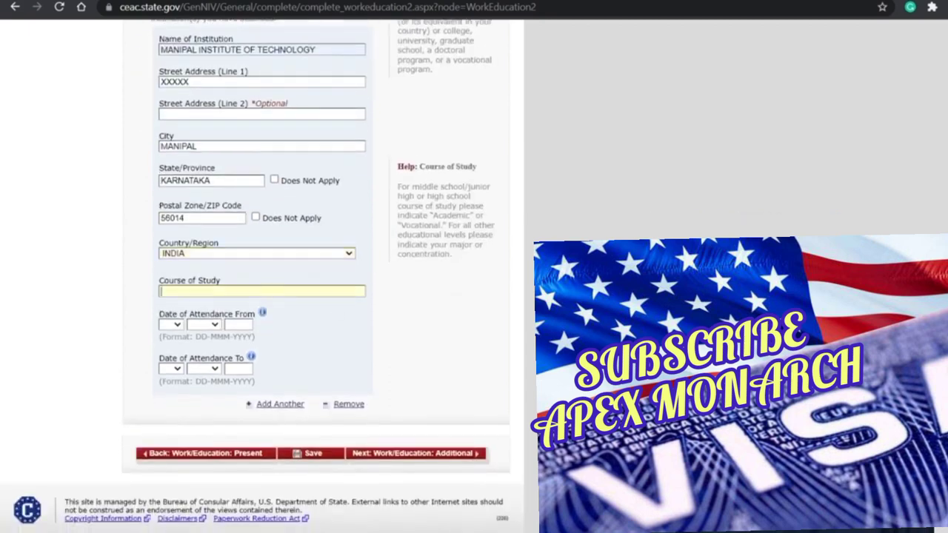
pyautogui.write('ACADEMIC')
pyautogui.press('Tab')
pyautogui.click(193, 309)
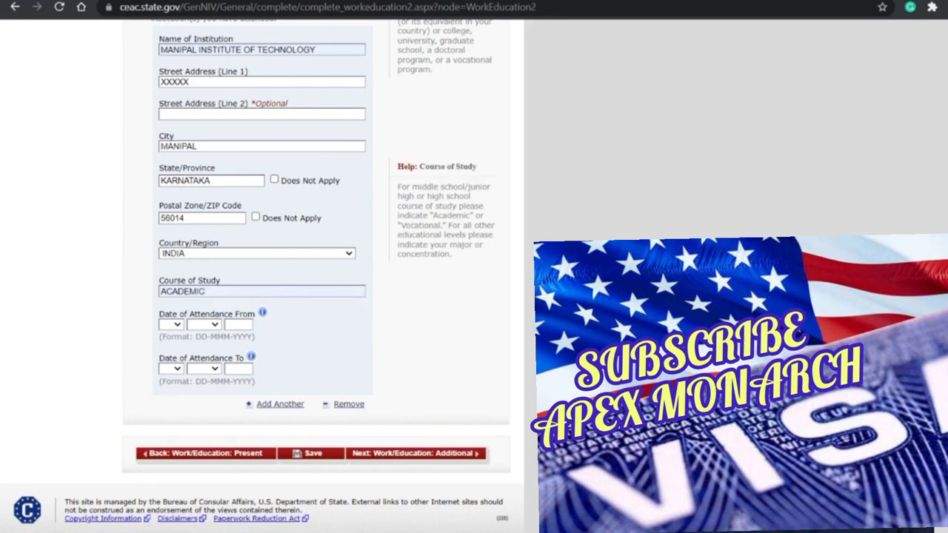
pyautogui.moveTo(398, 186); pyautogui.dragTo(463, 269)
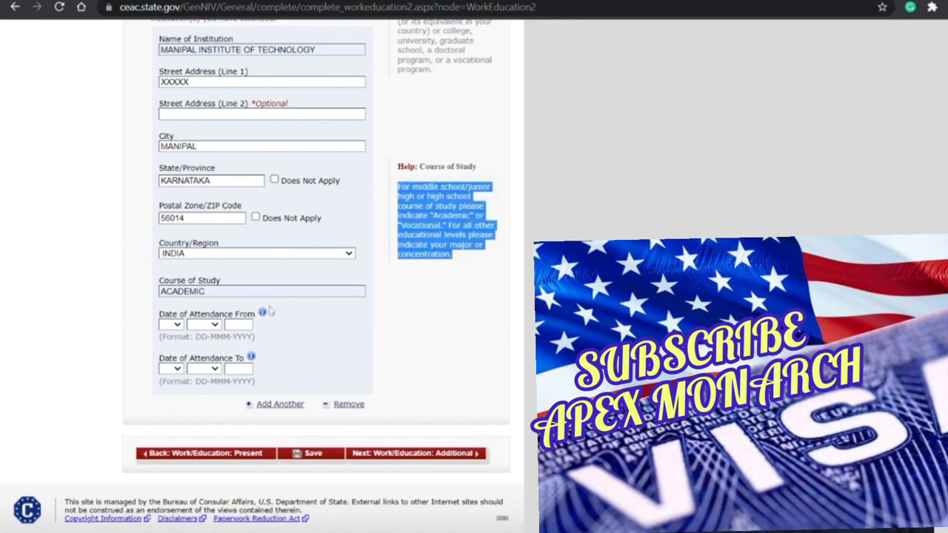
pyautogui.click(303, 336)
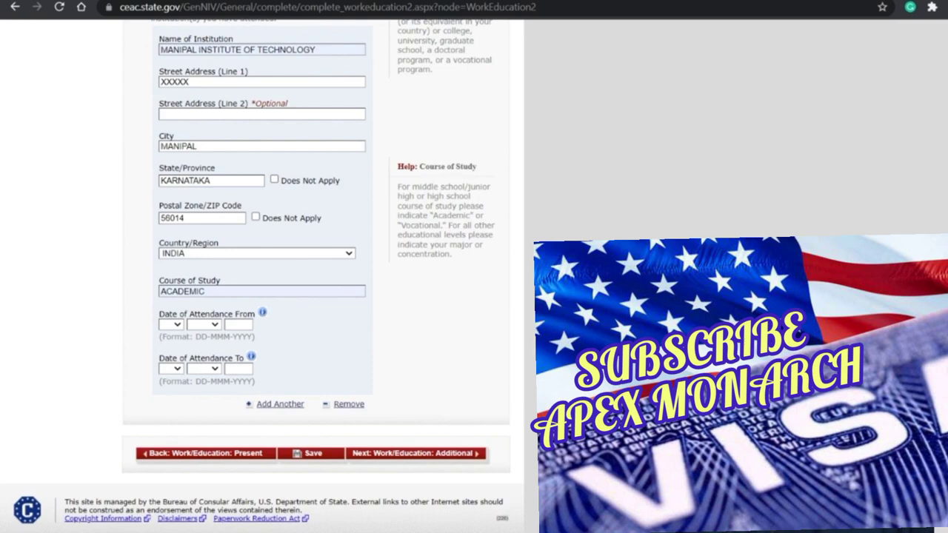
pyautogui.moveTo(207, 291); pyautogui.dragTo(158, 303)
pyautogui.press('BackSpace')
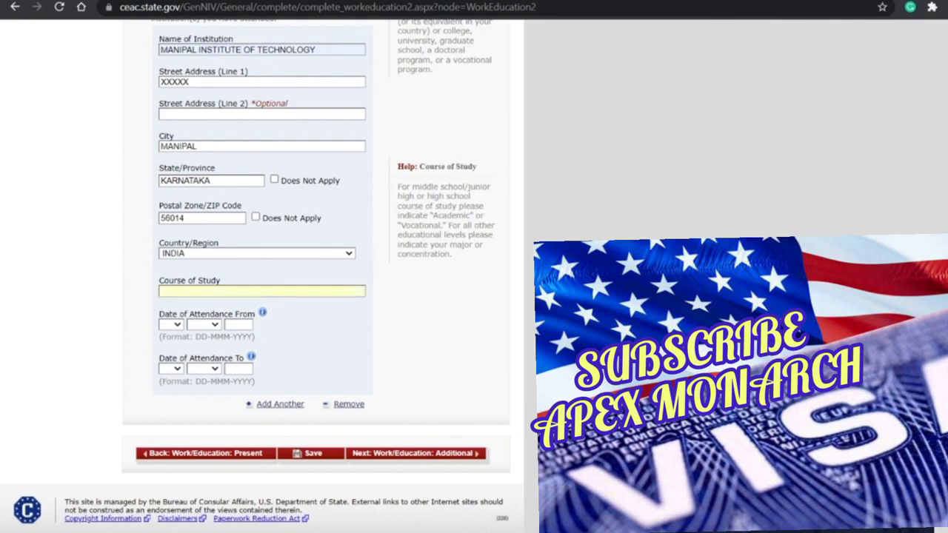
pyautogui.write('BACHELORS IN MECHANICAL')
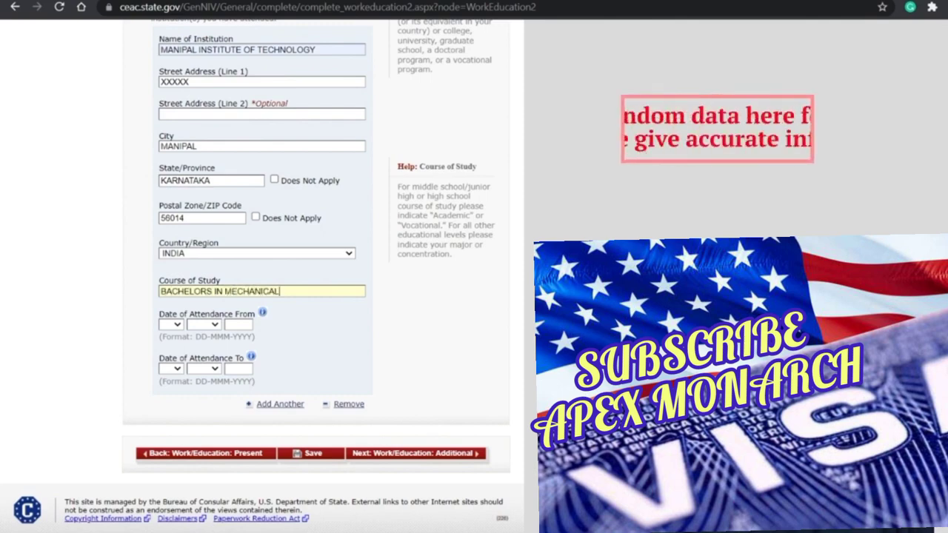
pyautogui.write(' ENGINEERING')
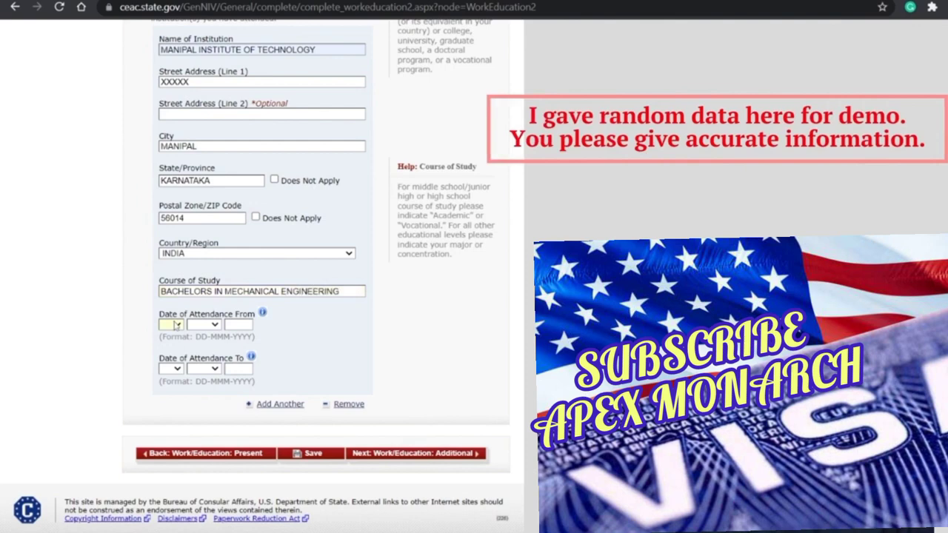
# Step: Set attendance dates 03 AUG 2016 to 02 JUN 2020 and submit via Next: Work/Education: Additional
pyautogui.click(162, 152)
pyautogui.click(214, 324)
pyautogui.click(227, 255)
pyautogui.press('Tab')
pyautogui.write('2026')
pyautogui.press('Tab')
pyautogui.press('Down')
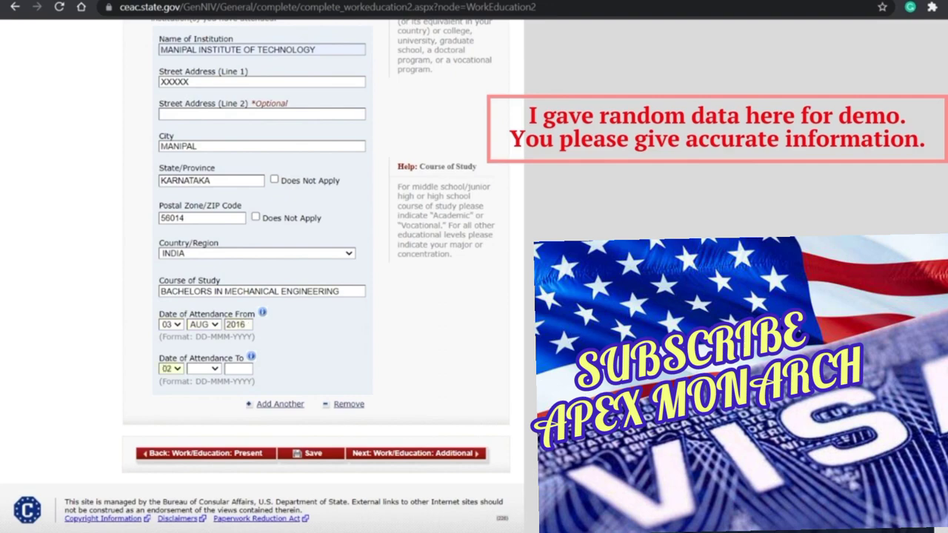
pyautogui.write('jun')
pyautogui.write('2020')
pyautogui.scroll(2, 374, 345)
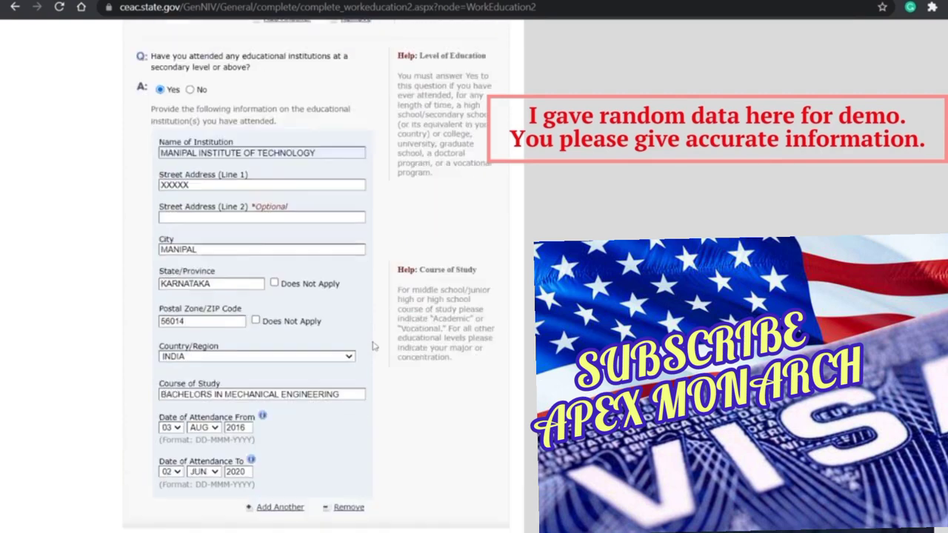
pyautogui.scroll(-1, 251, 304)
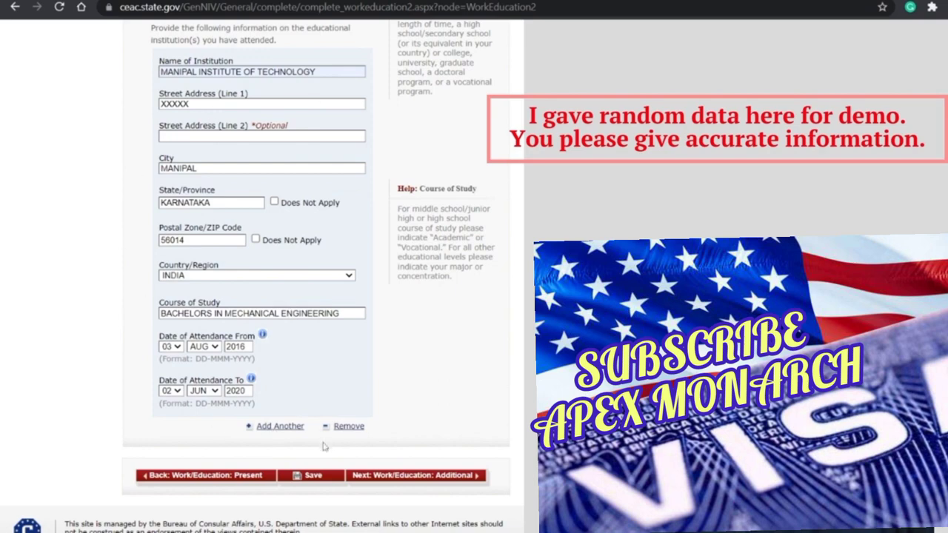
pyautogui.click(377, 476)
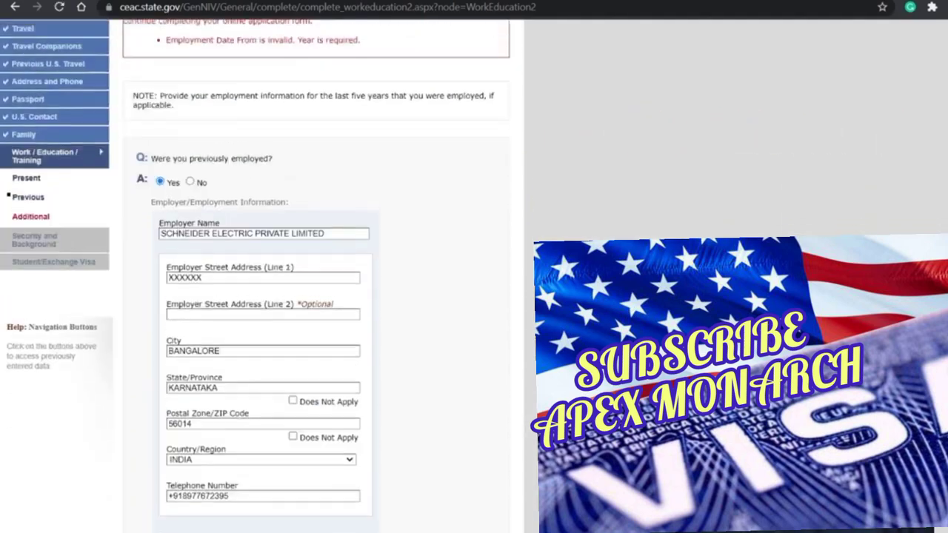
# Step: Save the previous work and education page, continue, and resubmit via Next: Work/Education: Additional
pyautogui.scroll(-6, 265, 296)
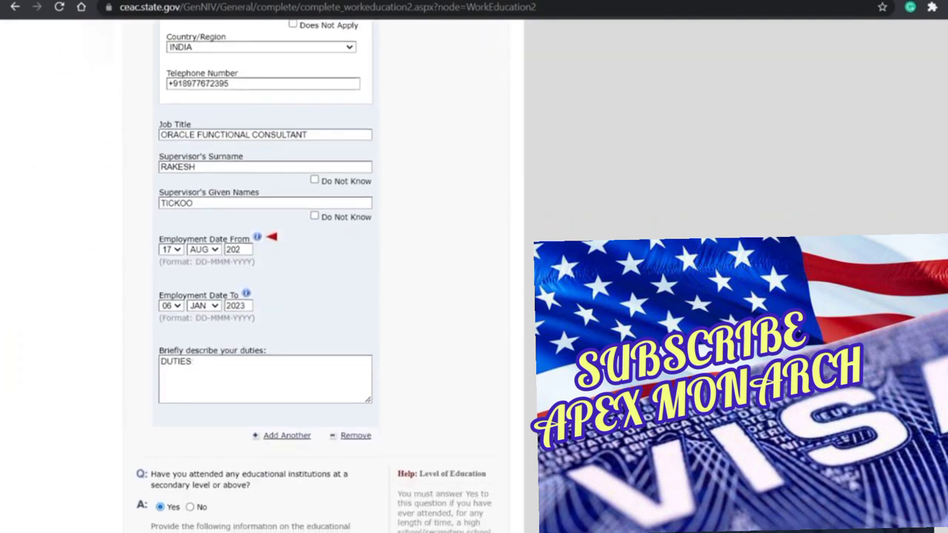
pyautogui.scroll(-10, 316, 440)
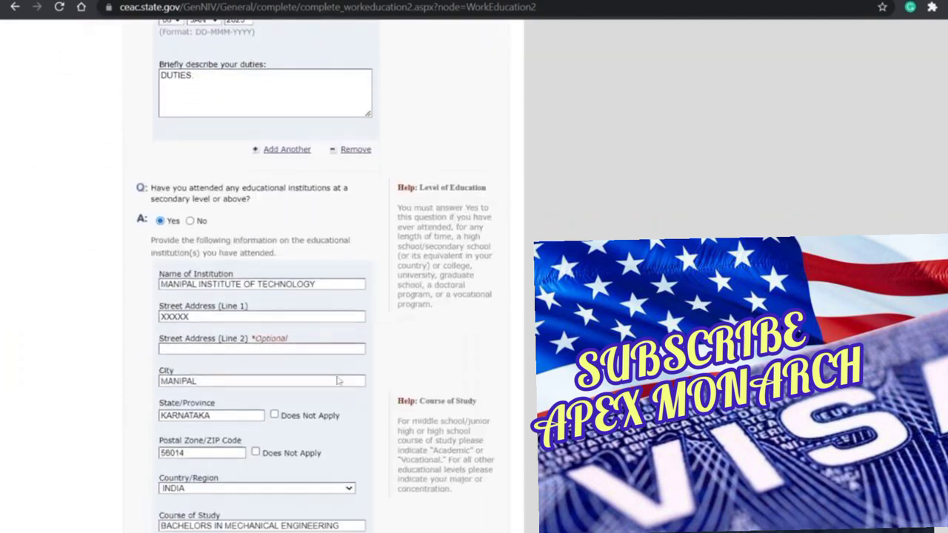
pyautogui.click(315, 436)
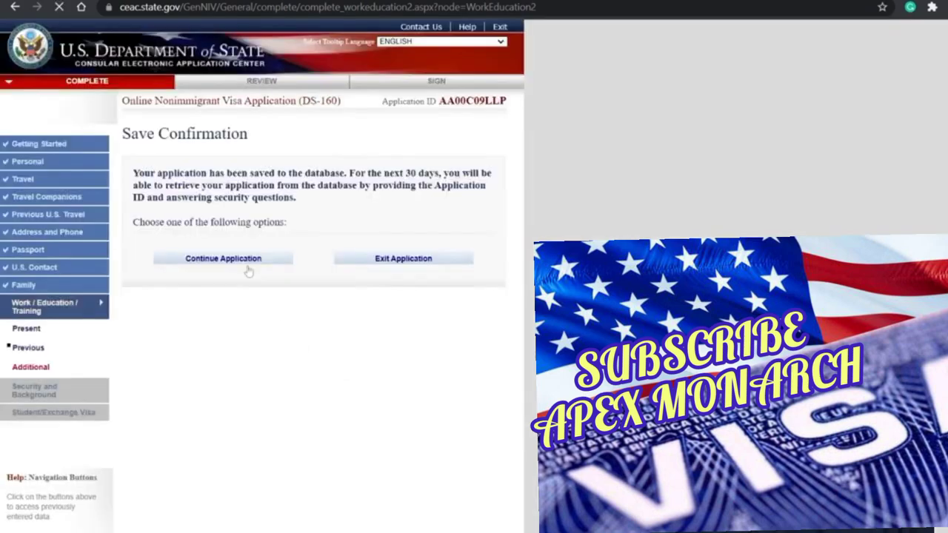
pyautogui.click(248, 268)
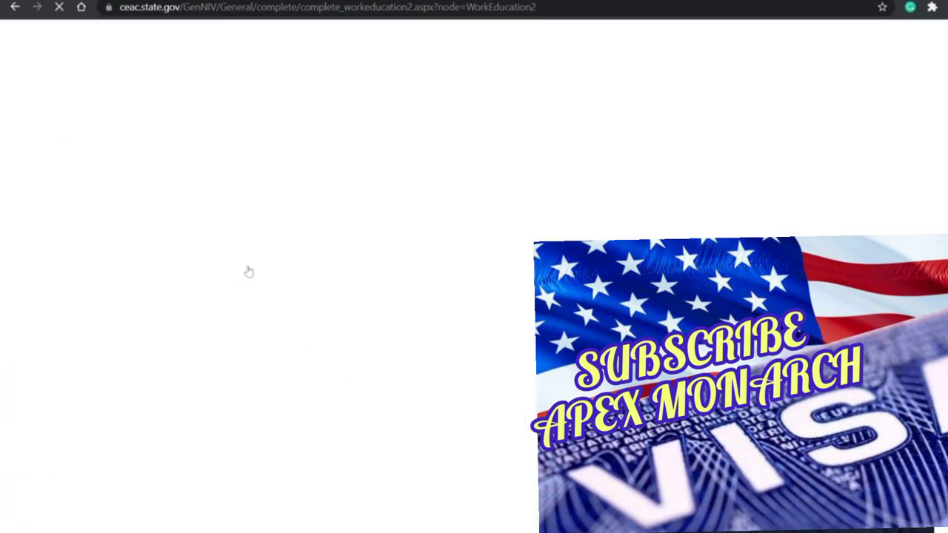
pyautogui.scroll(-10, 370, 338)
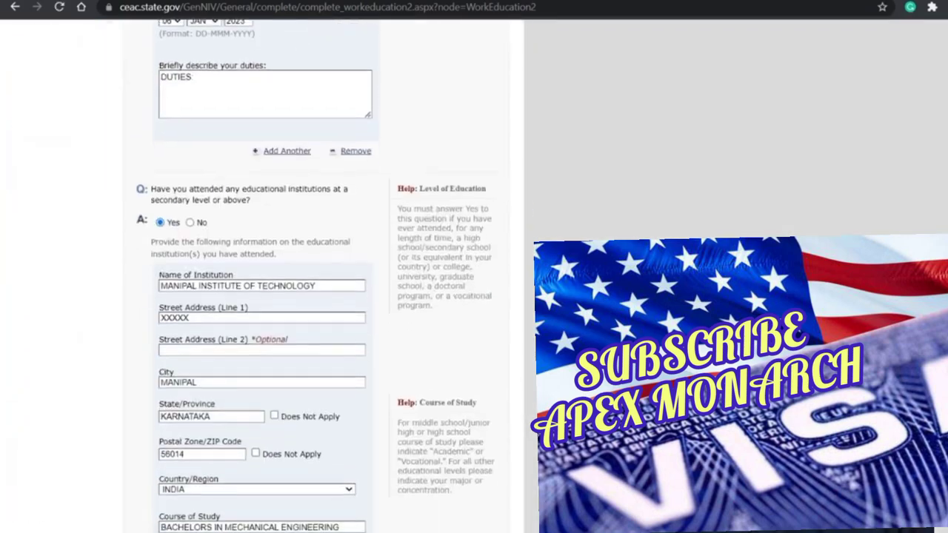
pyautogui.scroll(-3, 406, 473)
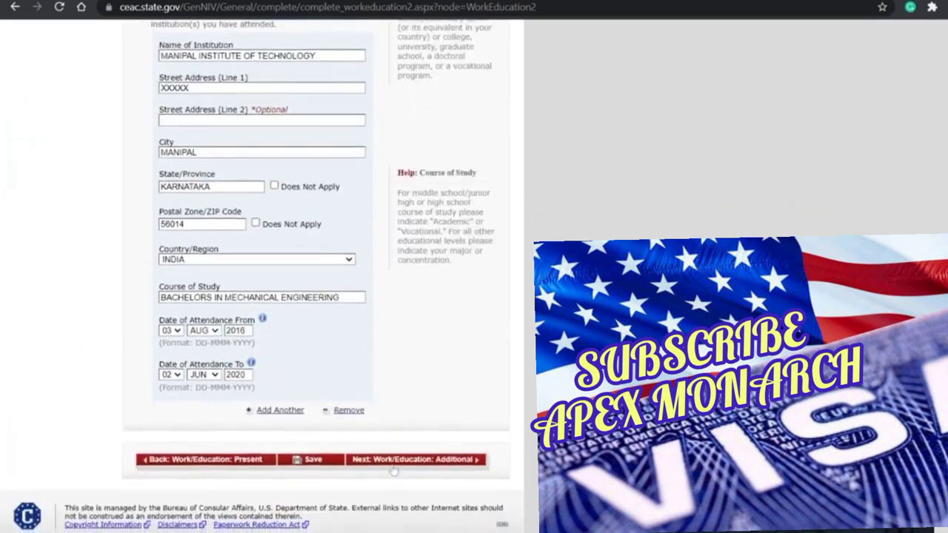
pyautogui.click(393, 467)
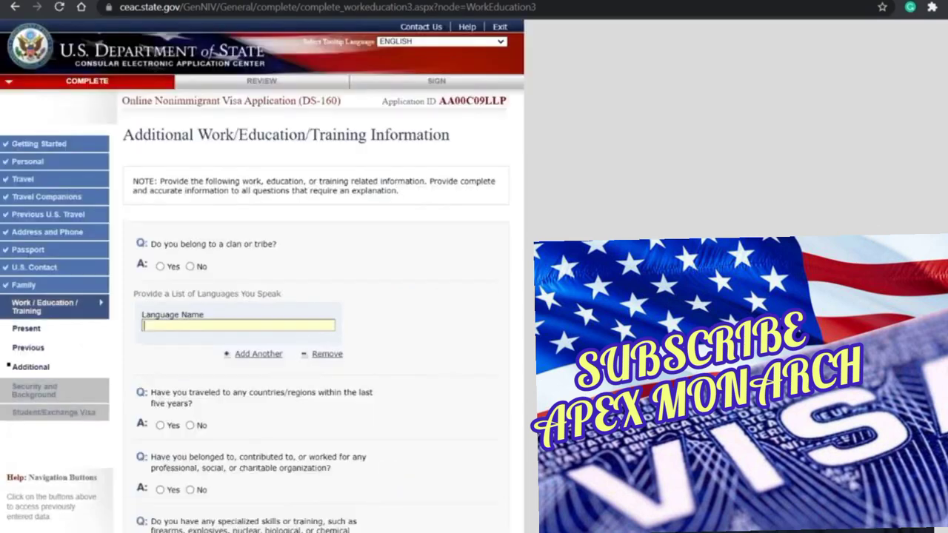
# Step: Answer No to the clan or tribe question and list ENGLISH, HINDI and TELUGU as spoken languages
pyautogui.click(191, 267)
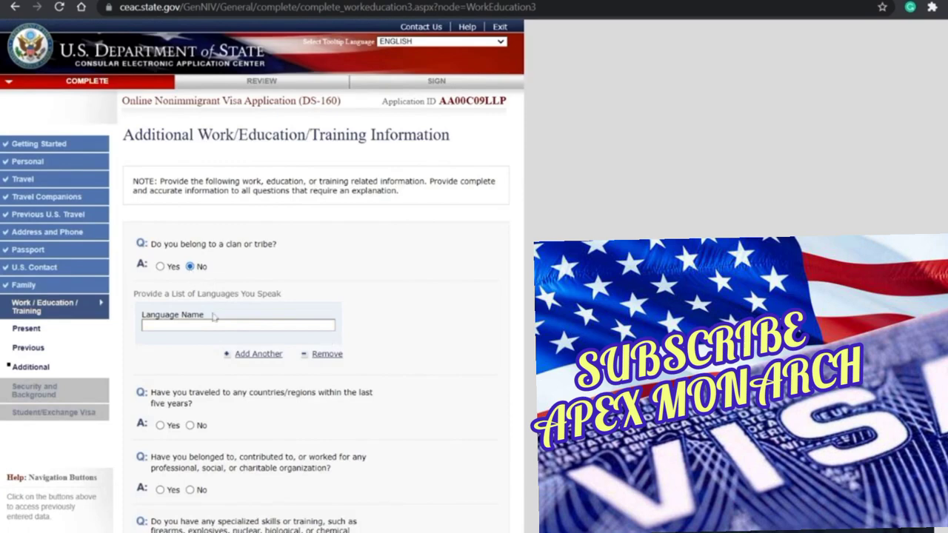
pyautogui.write('ENGLISH')
pyautogui.click(238, 355)
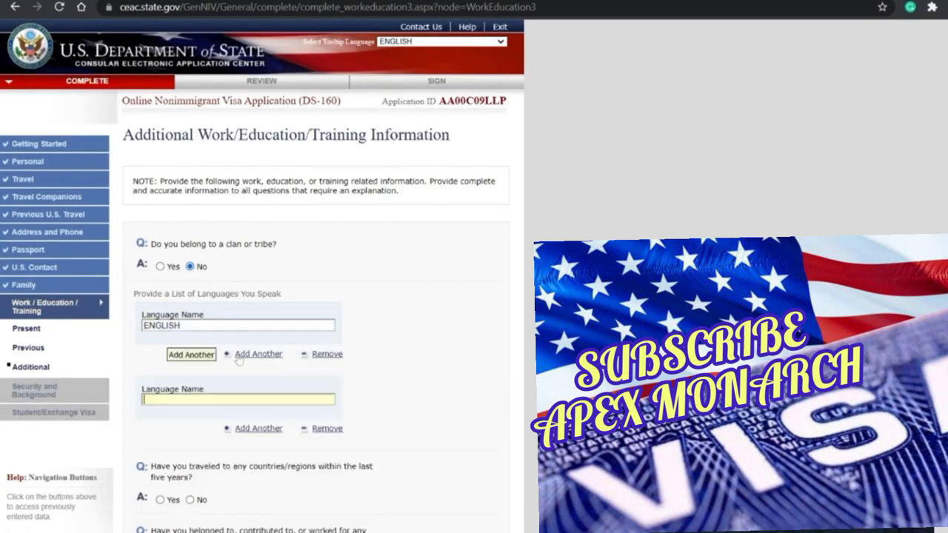
pyautogui.write('HINDI')
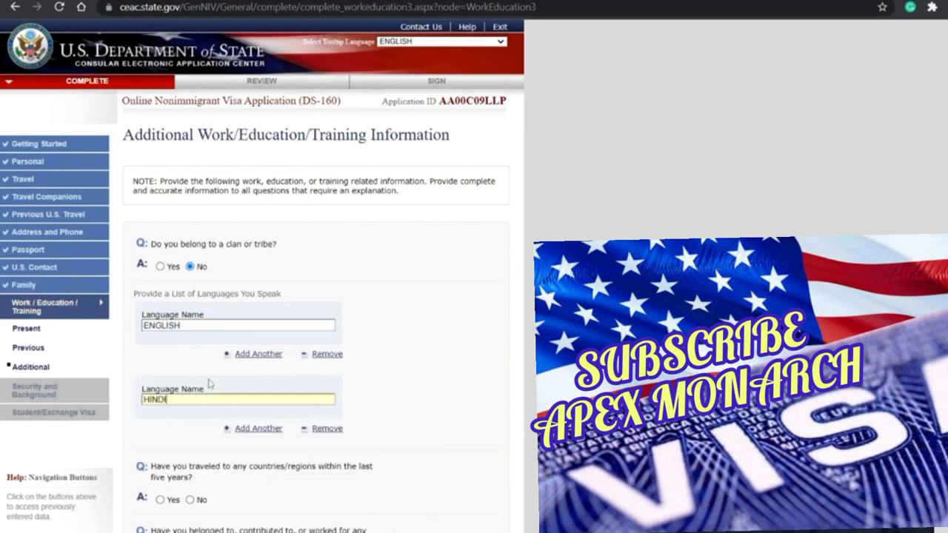
pyautogui.click(270, 436)
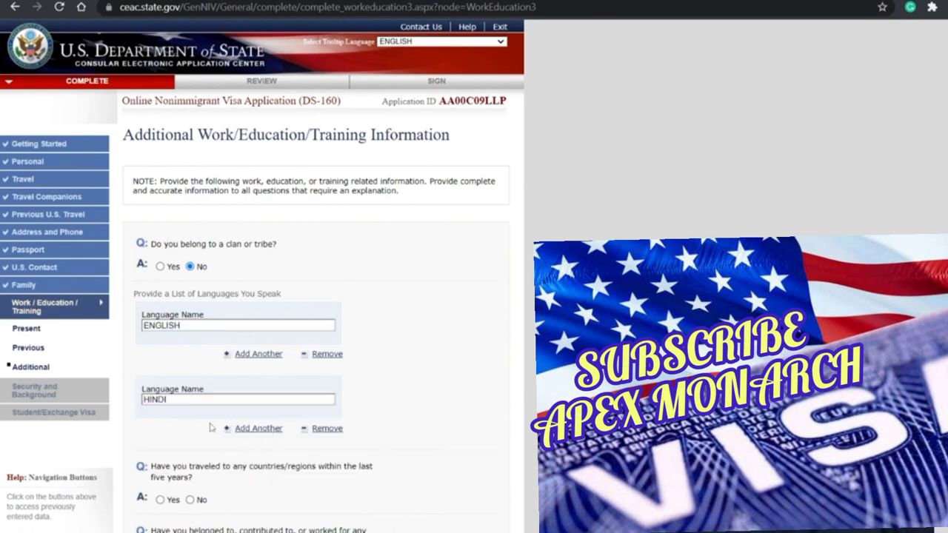
pyautogui.write('TELUGU')
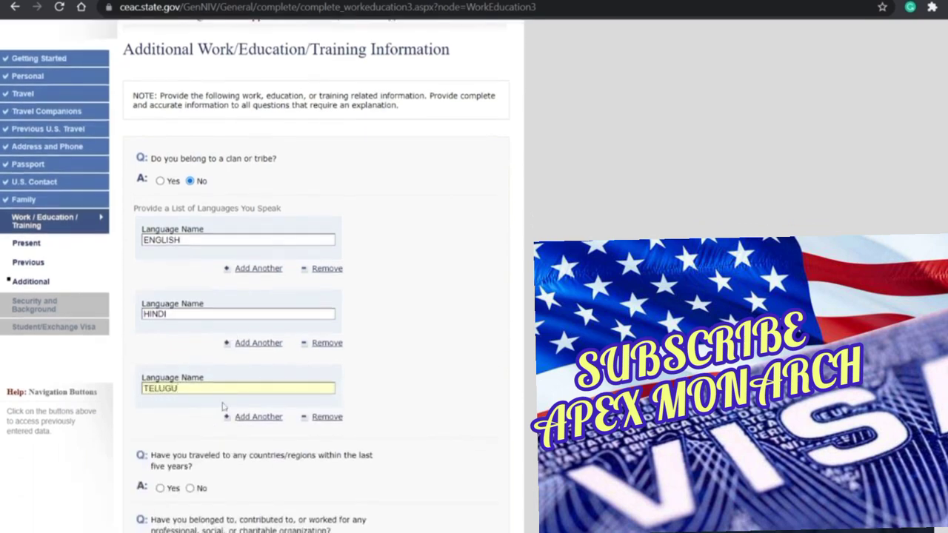
# Step: Record travel in the last five years to UNITED STATES OF AMERICA and SINGAPORE
pyautogui.scroll(-2, 230, 409)
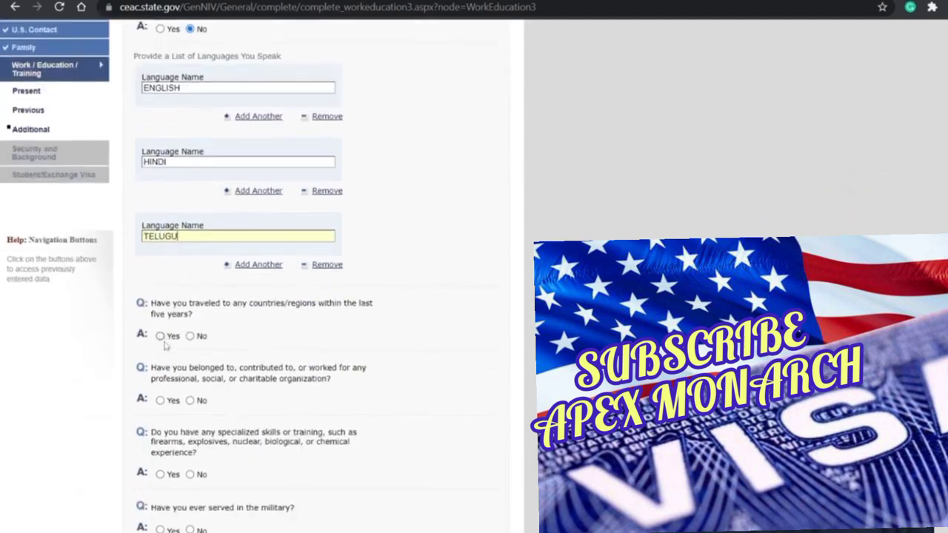
pyautogui.click(160, 335)
pyautogui.scroll(-5, 271, 341)
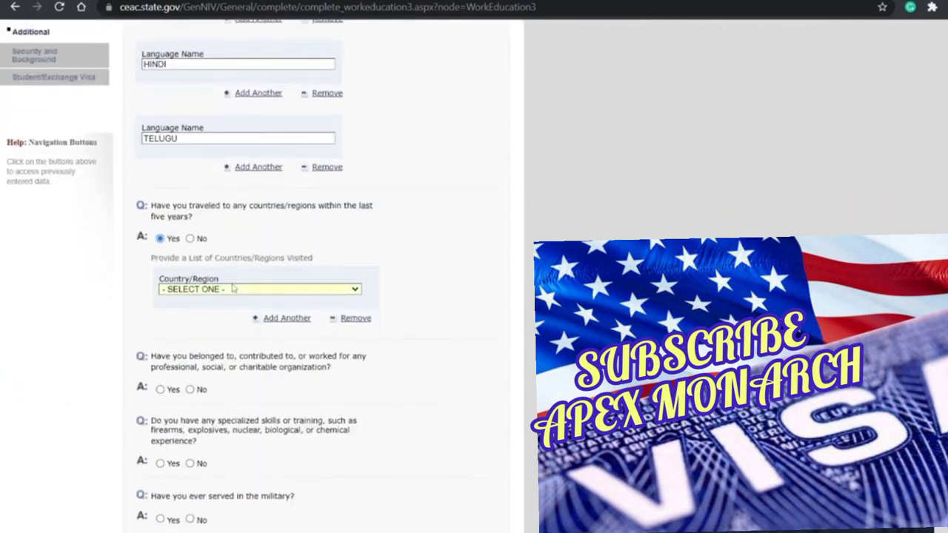
pyautogui.write('un')
pyautogui.press('Down')
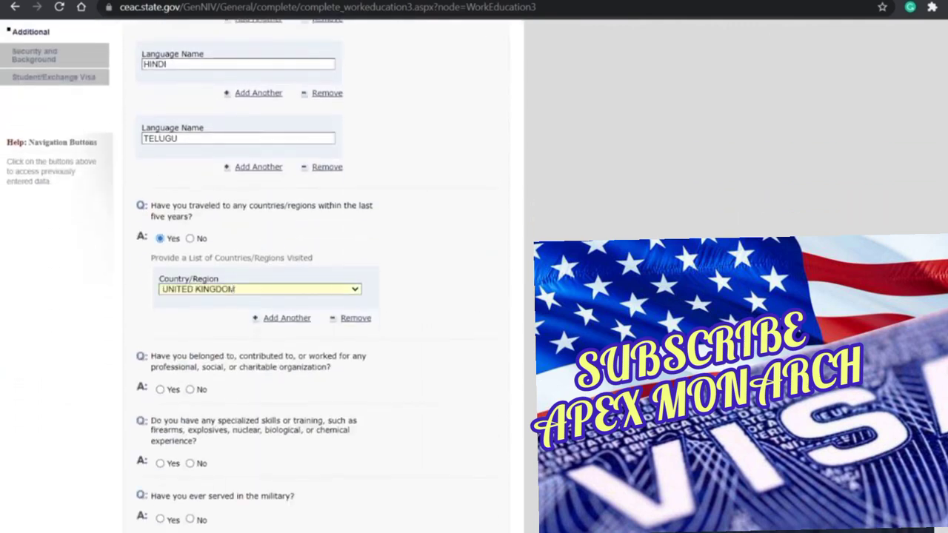
pyautogui.press('Down')
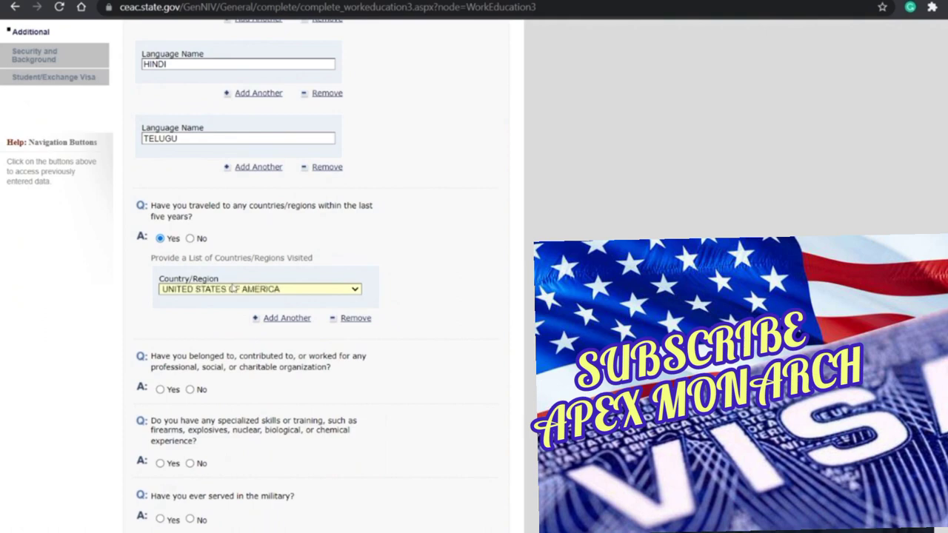
pyautogui.scroll(-1, 252, 285)
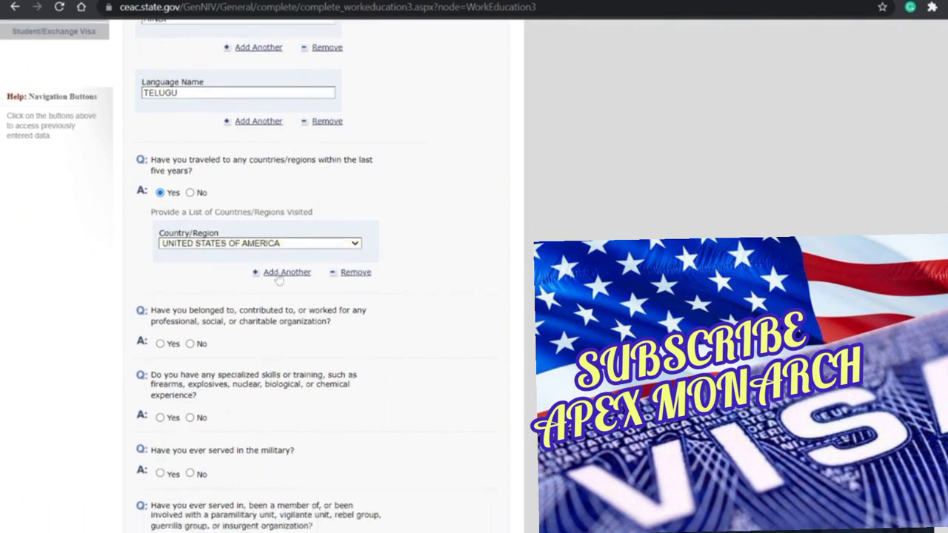
pyautogui.click(278, 275)
pyautogui.scroll(-3, 278, 277)
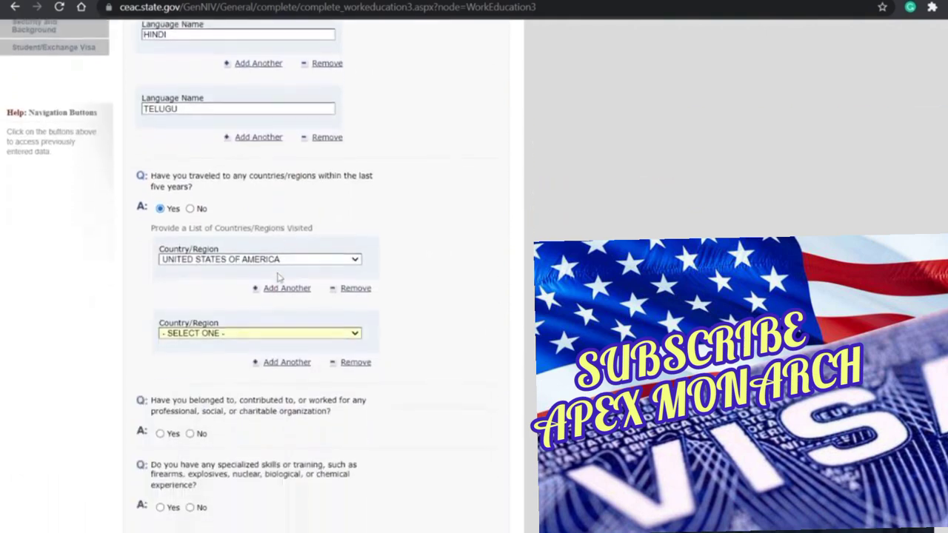
pyautogui.write('sin')
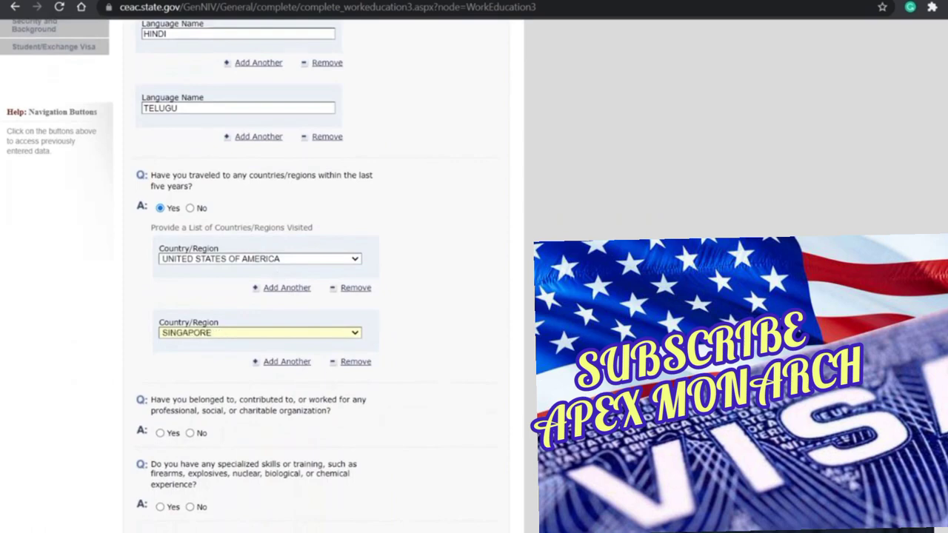
pyautogui.press('Up')
pyautogui.press('Up')
pyautogui.press('Up')
pyautogui.press('Down')
pyautogui.press('Down')
pyautogui.press('Down')
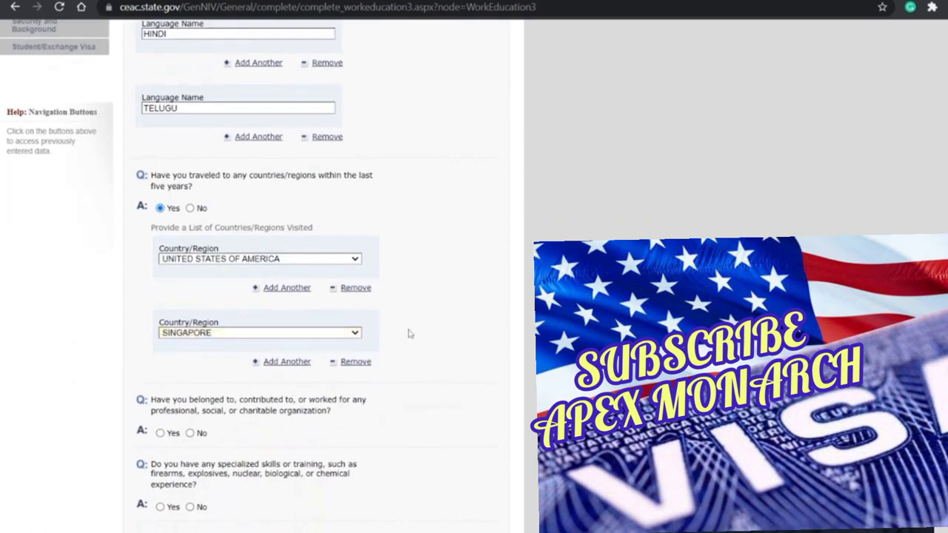
pyautogui.scroll(-3, 311, 290)
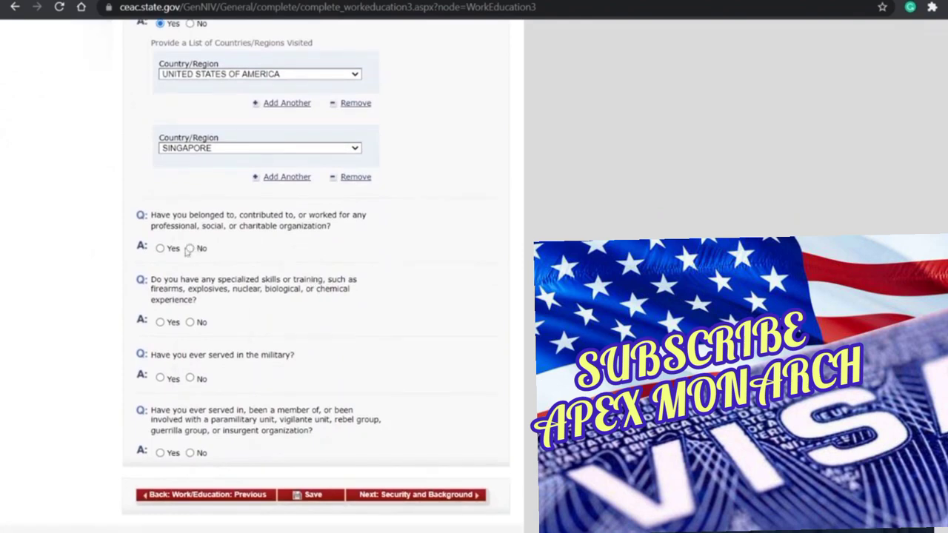
# Step: Answer No to the organization membership and paramilitary questions, then save the page
pyautogui.click(189, 251)
pyautogui.scroll(4, 202, 314)
pyautogui.scroll(-5, 200, 317)
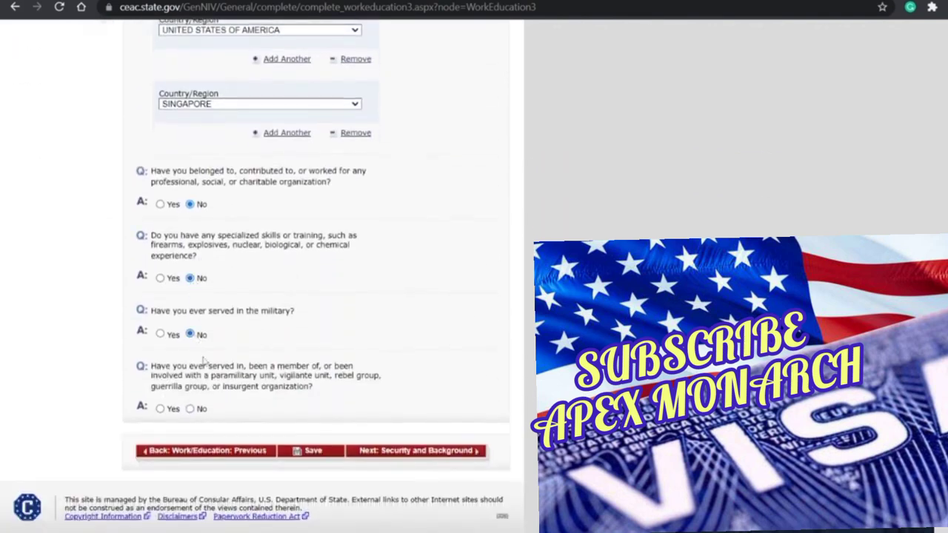
pyautogui.scroll(3, 196, 412)
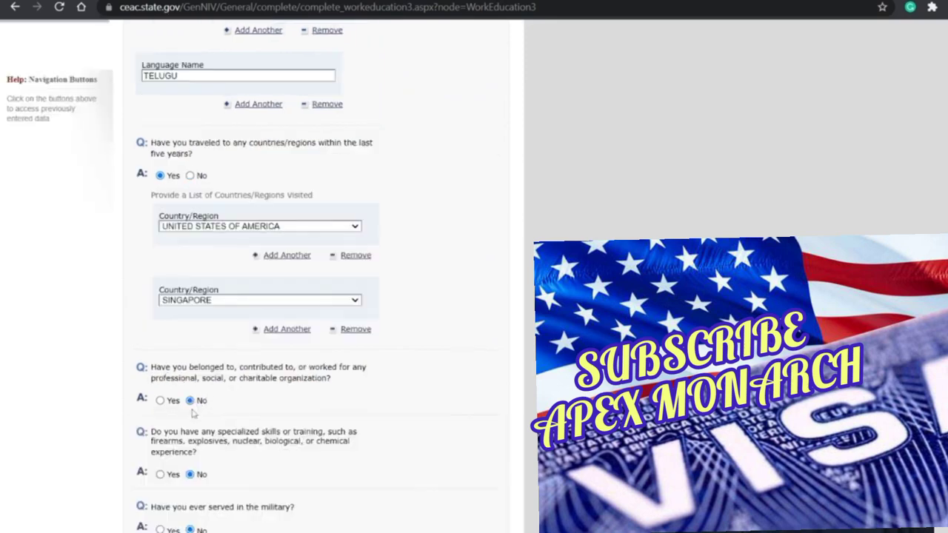
pyautogui.scroll(-3, 192, 412)
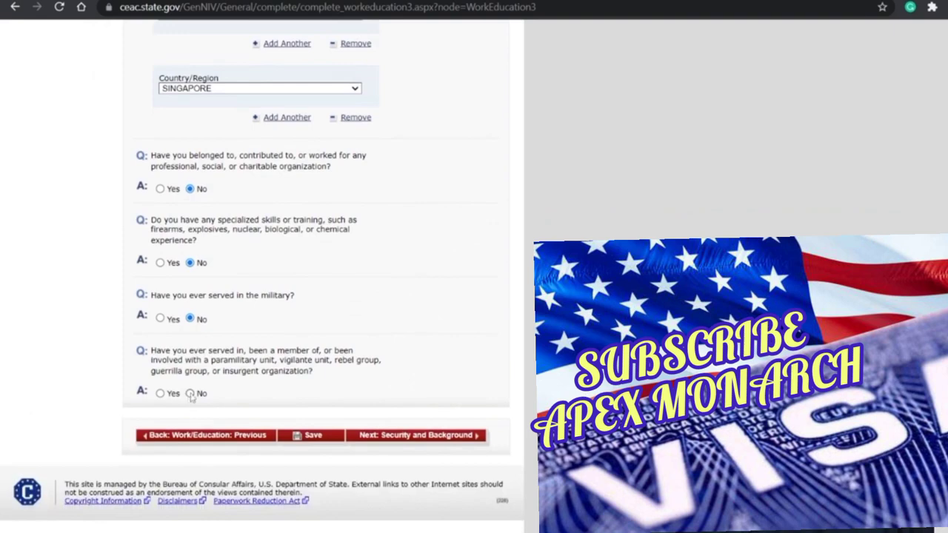
pyautogui.click(190, 393)
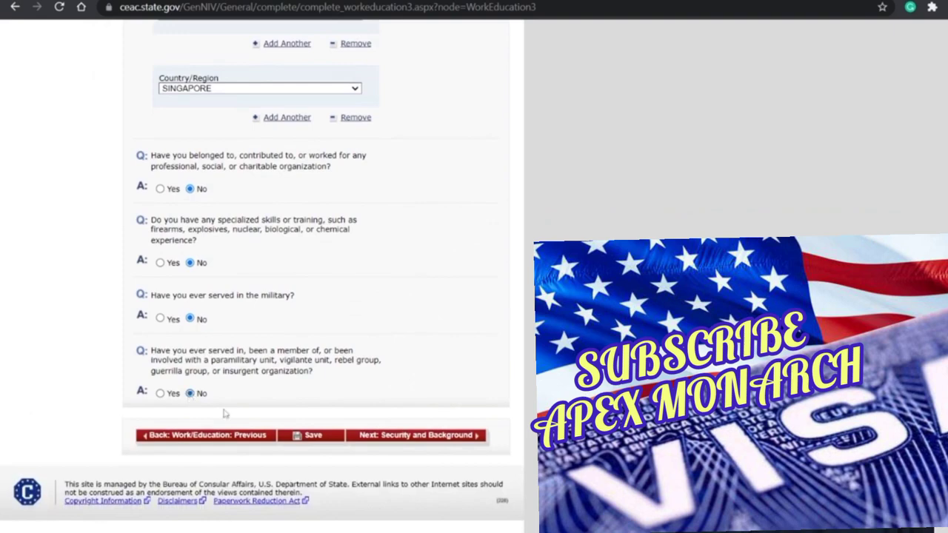
pyautogui.click(320, 438)
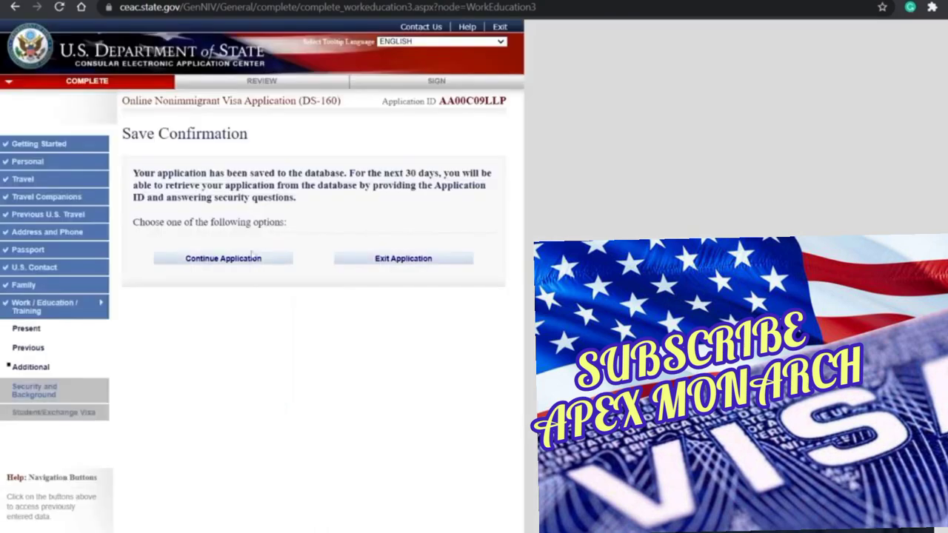
# Step: Continue after saving, answer No to the mental or physical disorder question, and advance to Part 2
pyautogui.click(234, 264)
pyautogui.click(406, 437)
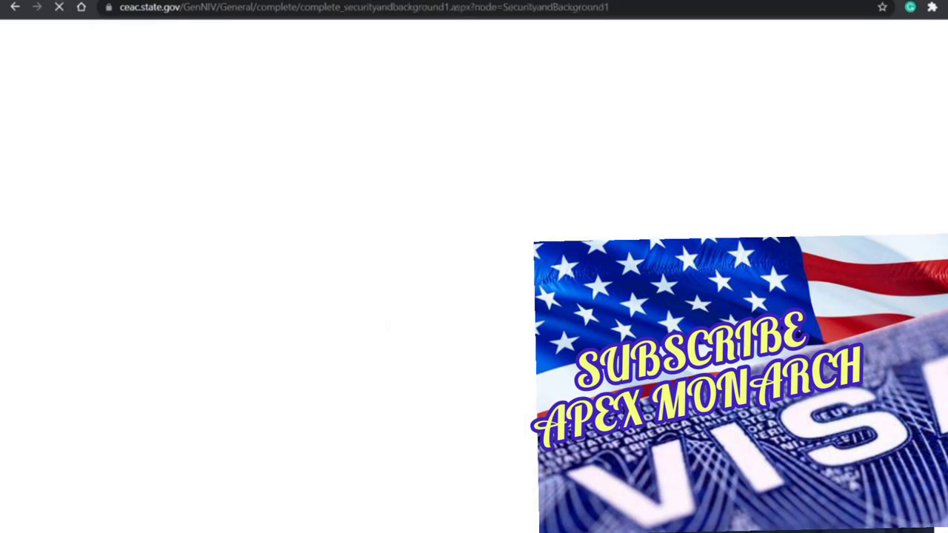
pyautogui.scroll(-4, 214, 210)
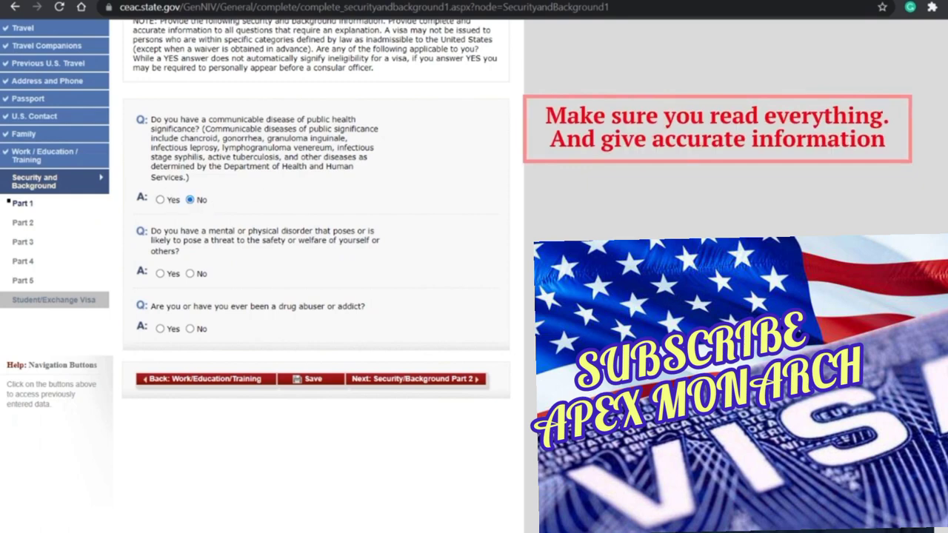
pyautogui.click(189, 273)
pyautogui.click(403, 380)
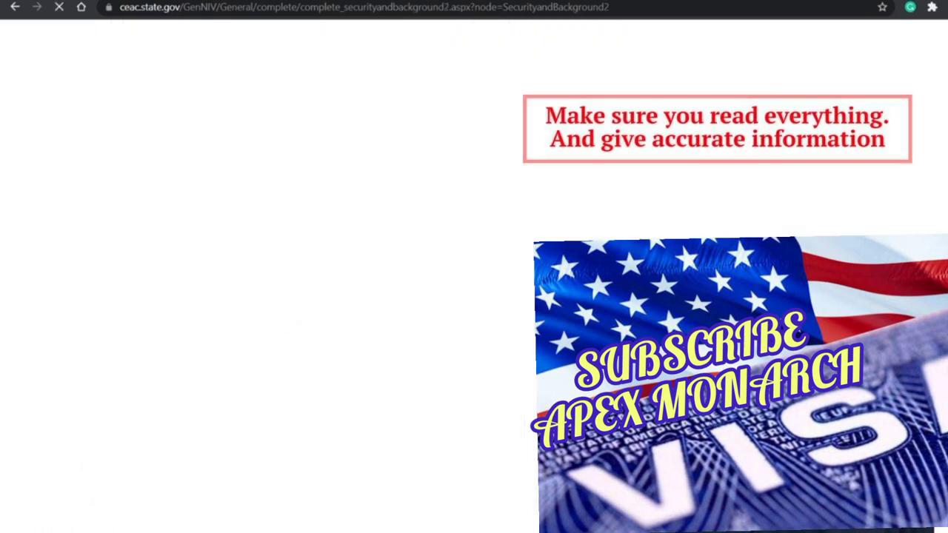
# Step: Answer No to the arrest, prostitution, money-laundering and trafficking questions, then go to Part 3
pyautogui.scroll(-3, 209, 191)
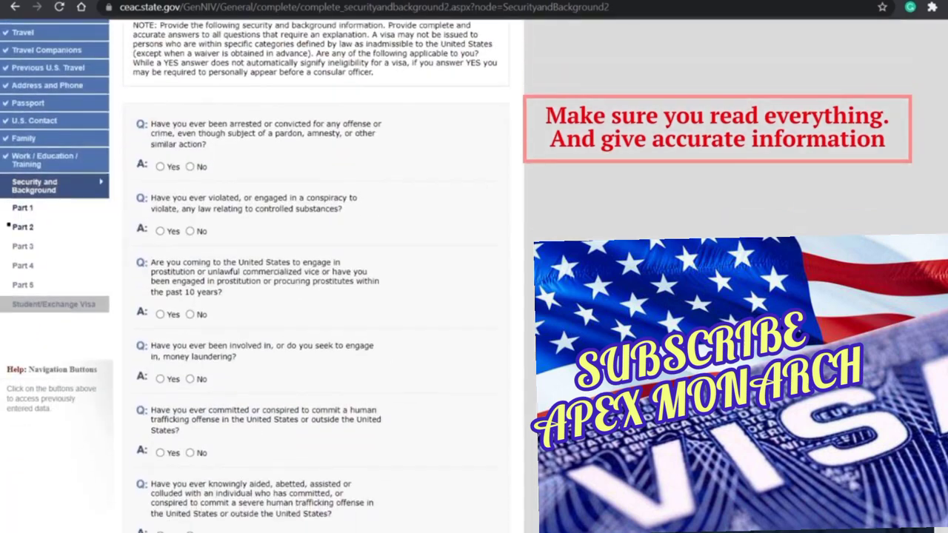
pyautogui.click(190, 167)
pyautogui.click(189, 313)
pyautogui.scroll(-2, 191, 322)
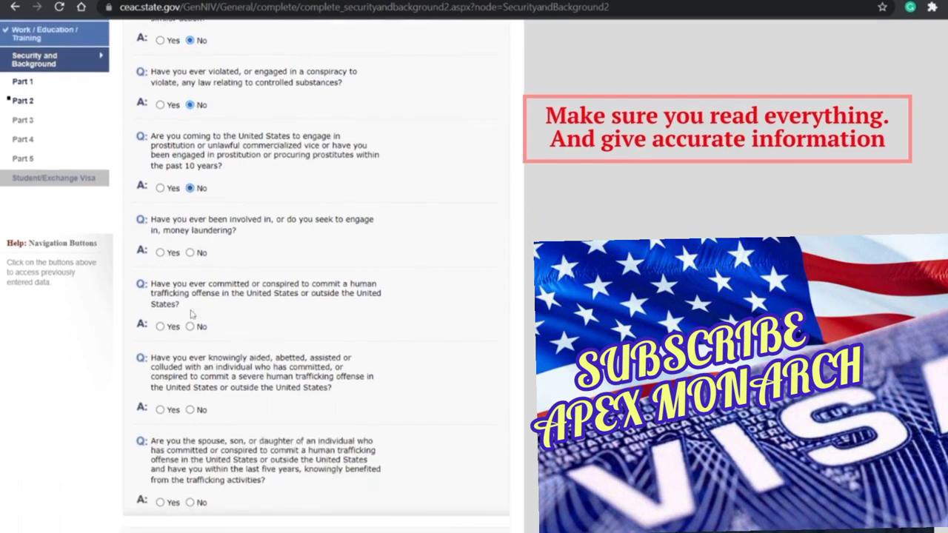
pyautogui.click(189, 325)
pyautogui.click(190, 252)
pyautogui.scroll(-2, 194, 257)
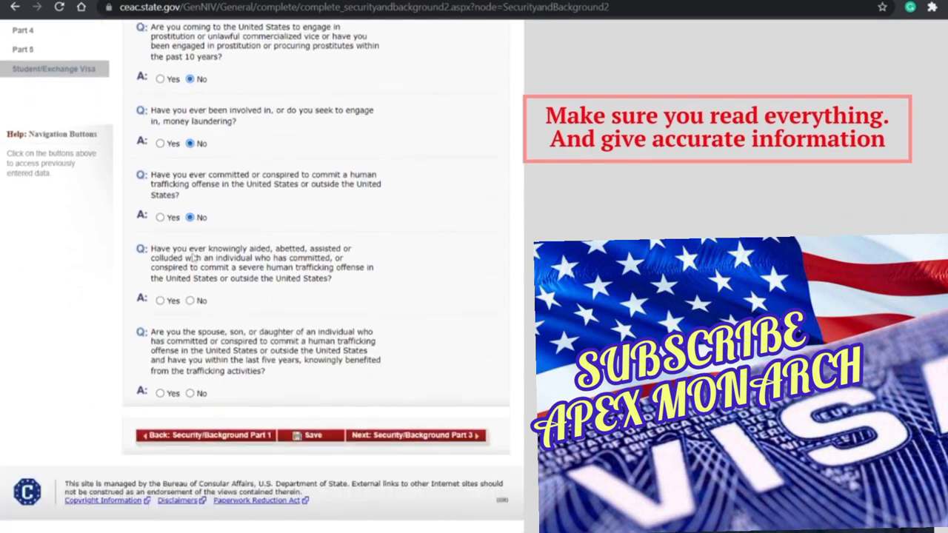
pyautogui.click(191, 301)
pyautogui.click(380, 441)
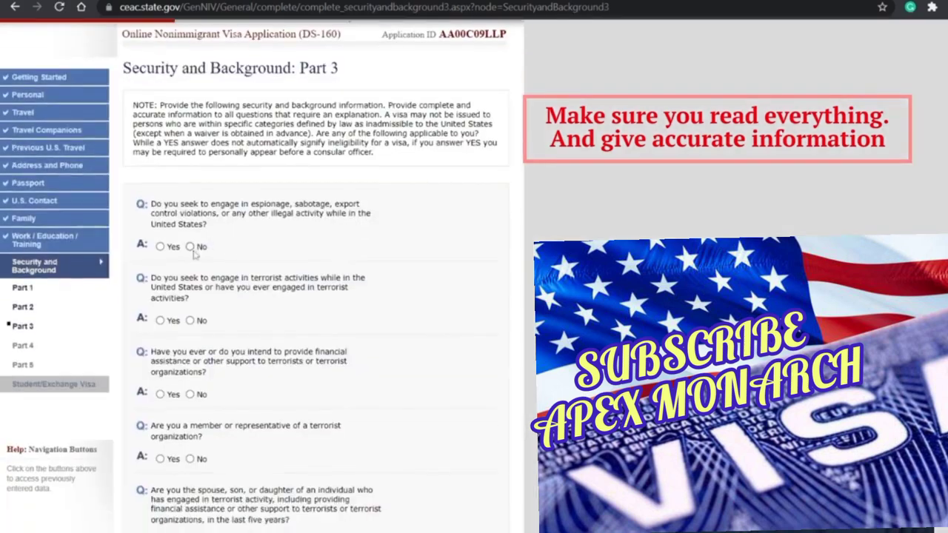
# Step: Answer No to the espionage, terrorist-activity, terrorist-support and terrorist-organization questions
pyautogui.click(191, 247)
pyautogui.scroll(-2, 194, 222)
pyautogui.click(190, 194)
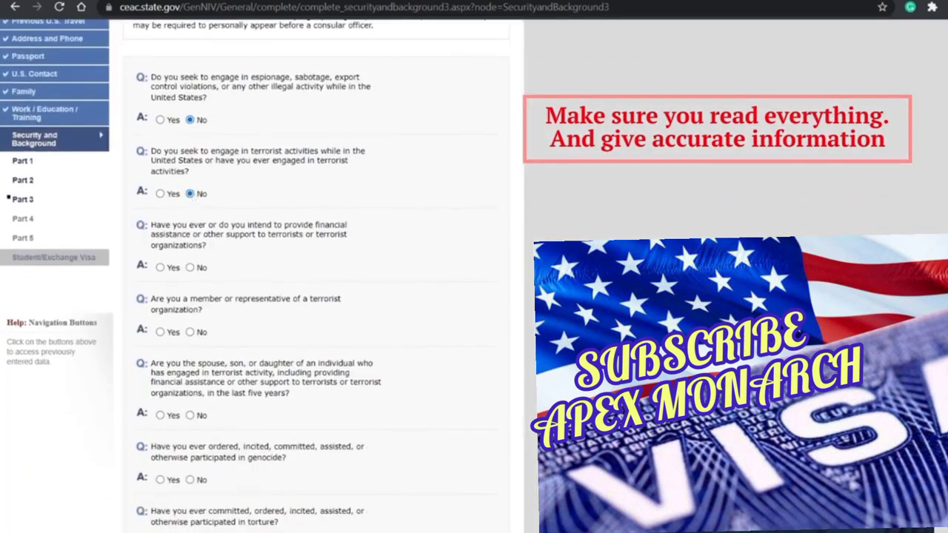
pyautogui.click(191, 268)
pyautogui.scroll(-2, 191, 269)
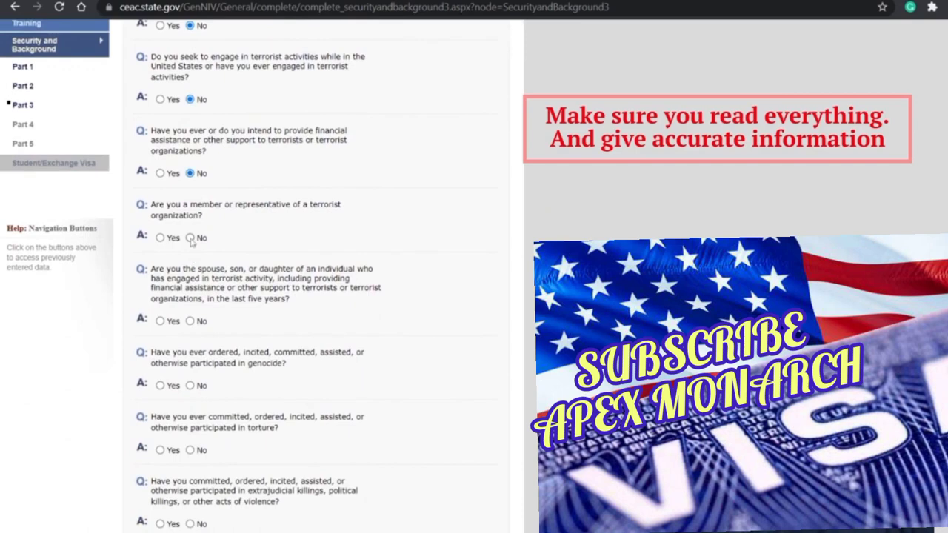
pyautogui.scroll(-1, 191, 274)
pyautogui.click(190, 274)
pyautogui.scroll(-2, 191, 276)
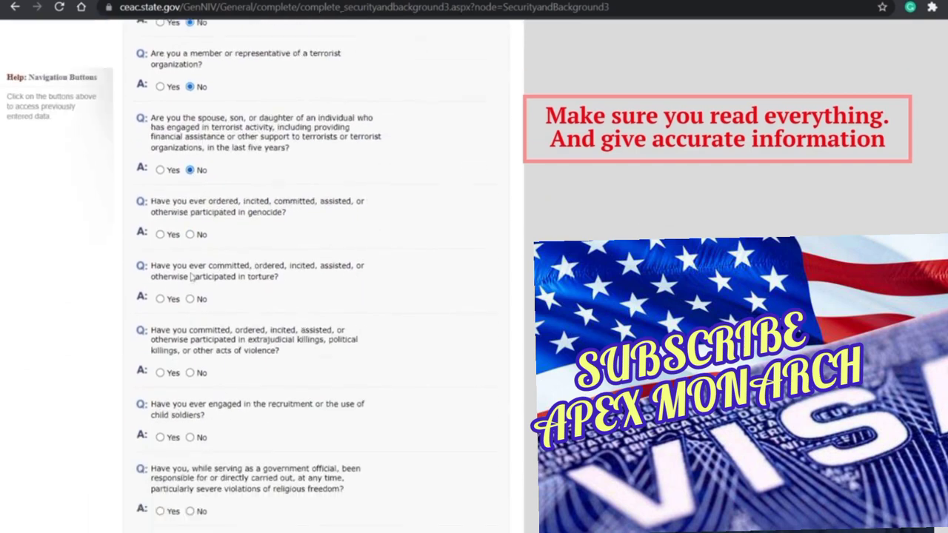
# Step: Answer No to the genocide, torture, child-soldier, religious-freedom and organ-transplant questions, then continue to Part 4
pyautogui.click(190, 234)
pyautogui.click(190, 299)
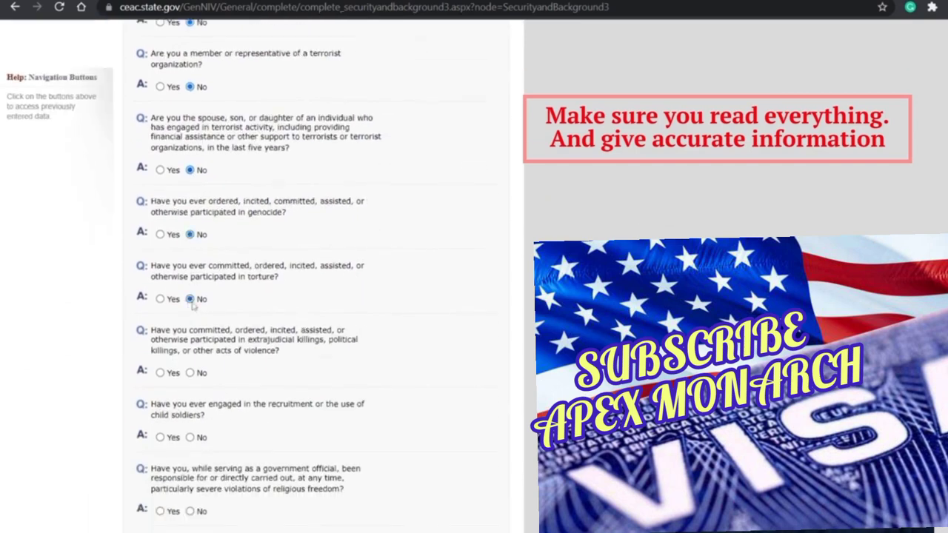
pyautogui.scroll(-2, 191, 304)
pyautogui.click(191, 288)
pyautogui.scroll(-2, 191, 285)
pyautogui.click(191, 282)
pyautogui.scroll(-2, 193, 278)
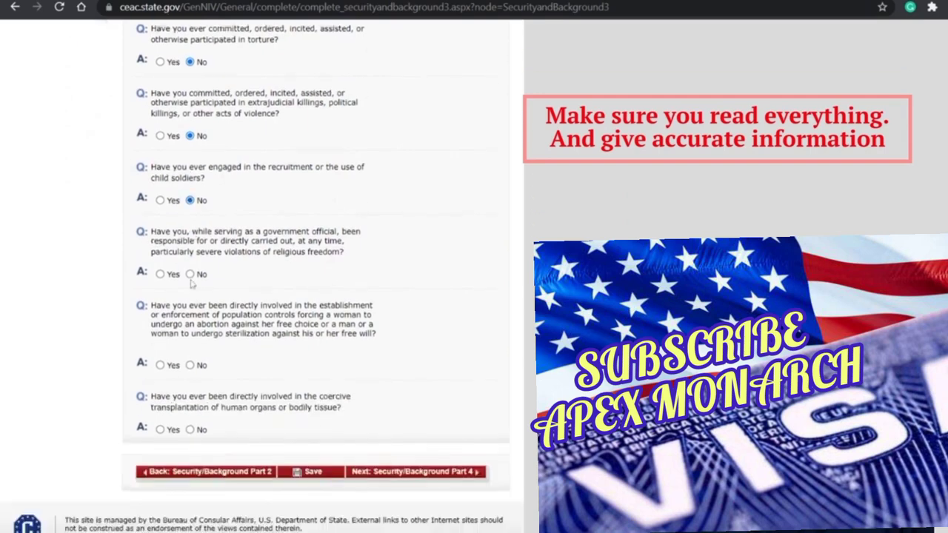
pyautogui.click(190, 266)
pyautogui.click(190, 356)
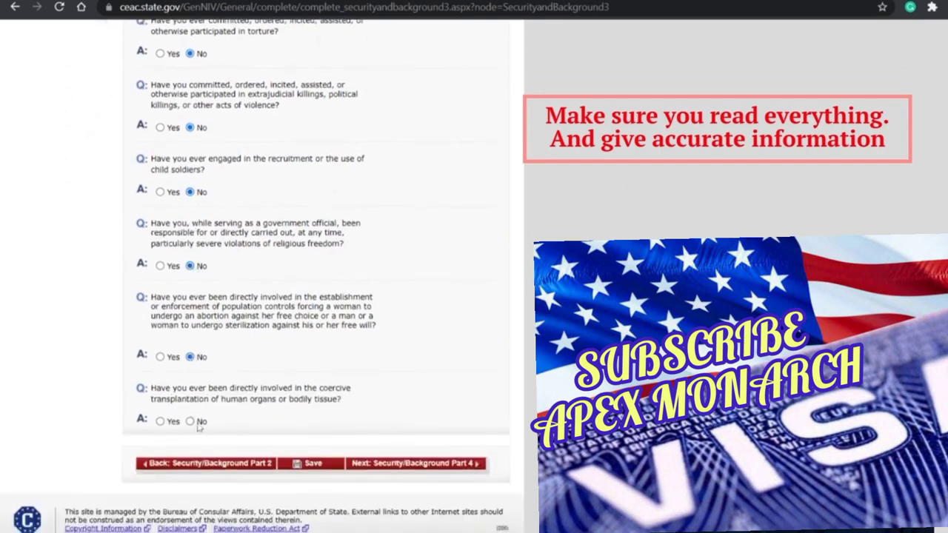
pyautogui.click(191, 422)
pyautogui.click(428, 465)
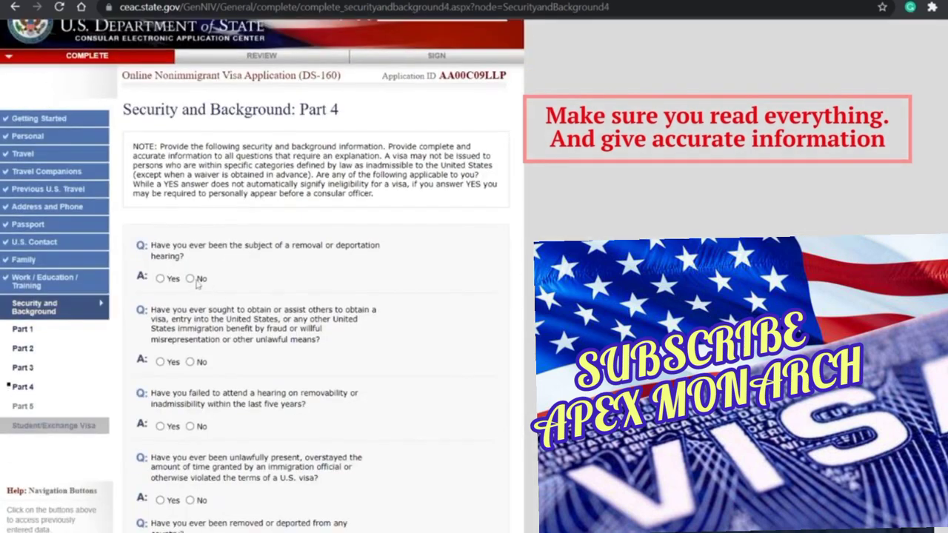
# Step: Answer No to the deportation-hearing, visa-fraud, unlawful-presence and removal questions, then continue to Part 5
pyautogui.scroll(-1, 197, 283)
pyautogui.click(190, 261)
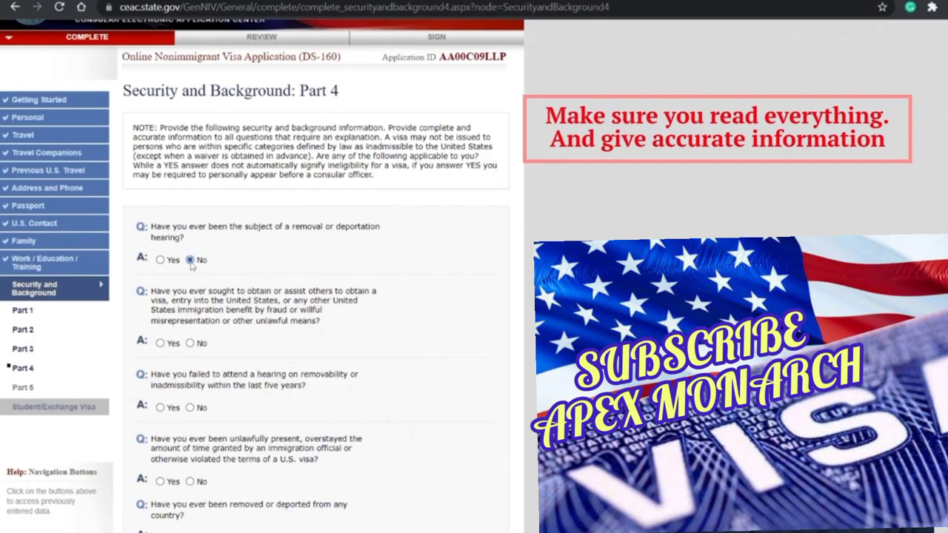
pyautogui.click(190, 343)
pyautogui.scroll(-2, 190, 340)
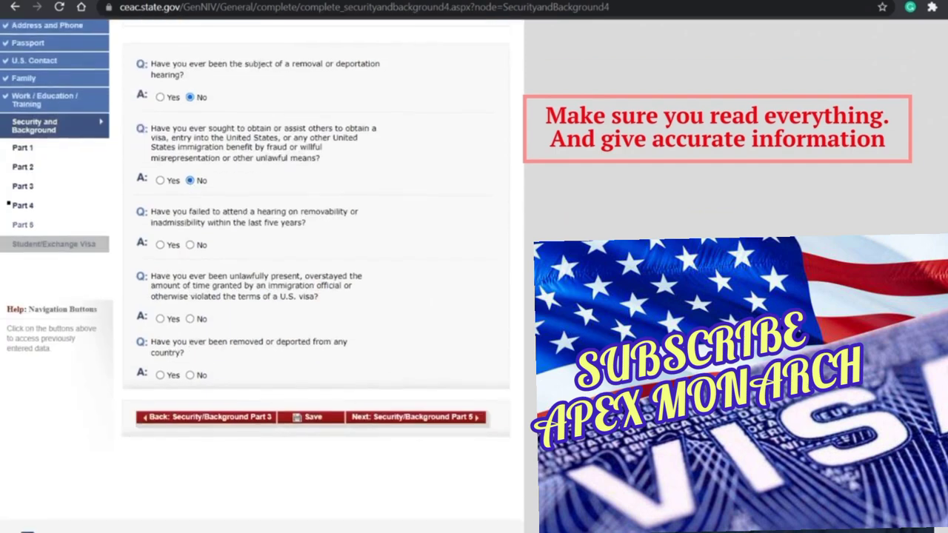
pyautogui.click(190, 319)
pyautogui.click(190, 374)
pyautogui.click(355, 420)
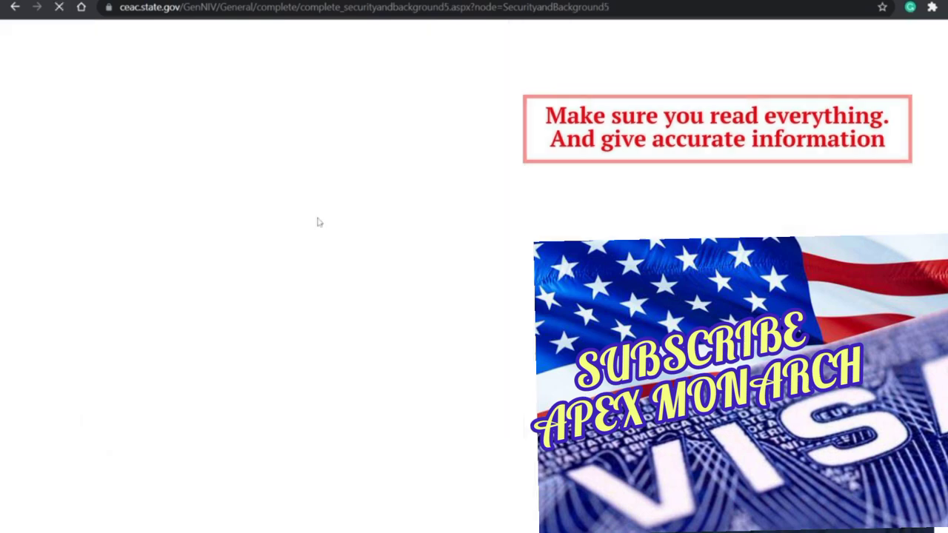
# Step: Answer No to the child-custody, voting, renounced-citizenship and school-reimbursement questions, then go to Student/Exchange Visa
pyautogui.scroll(-1, 318, 222)
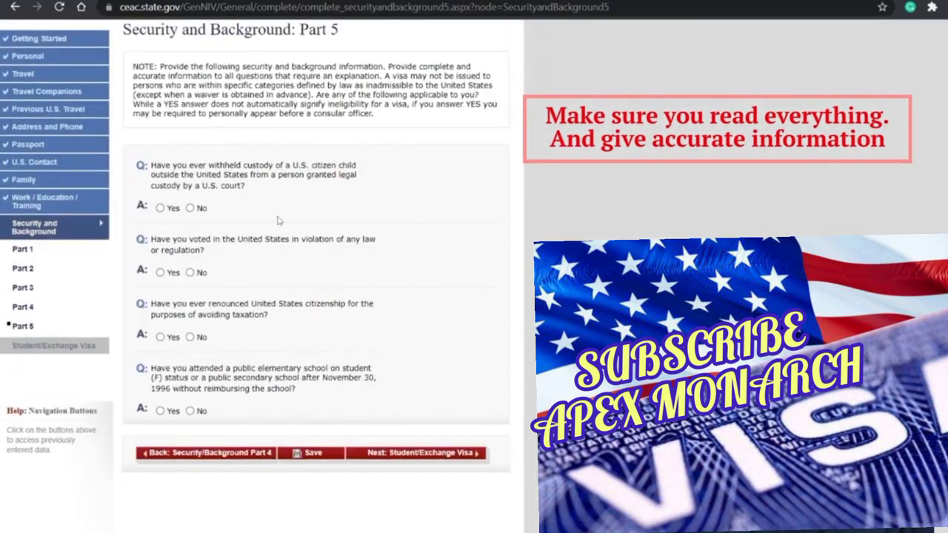
pyautogui.click(190, 208)
pyautogui.click(190, 273)
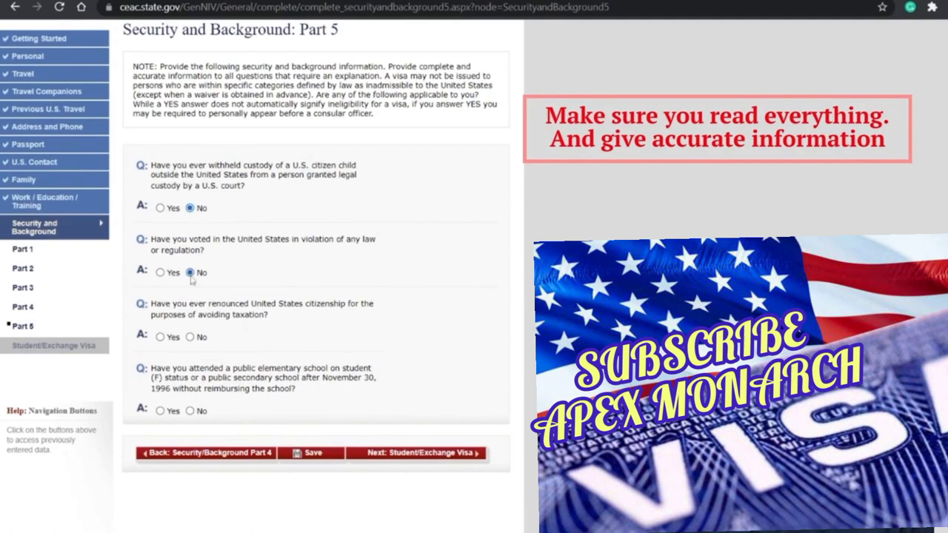
pyautogui.click(189, 337)
pyautogui.click(190, 411)
pyautogui.click(399, 453)
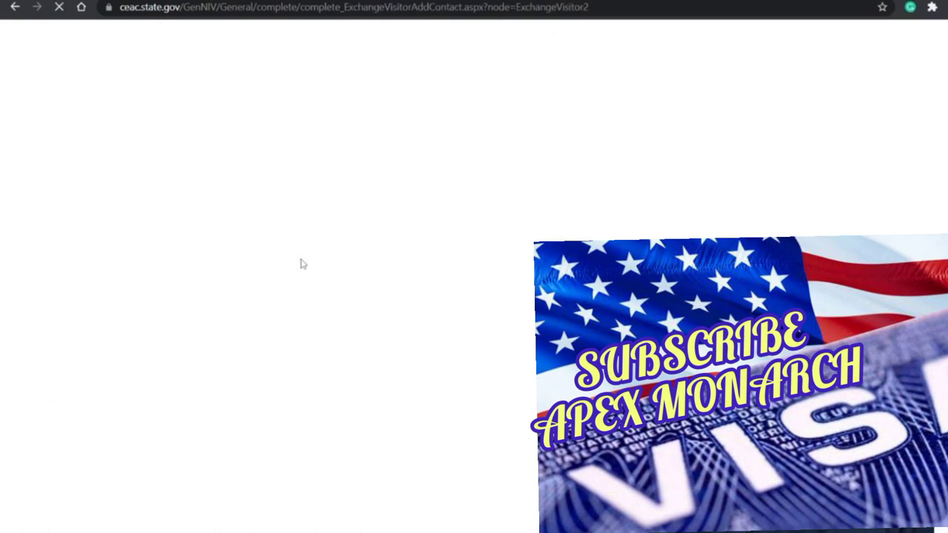
# Step: Enter the first contact's surname, given names and street address
pyautogui.scroll(-2, 321, 367)
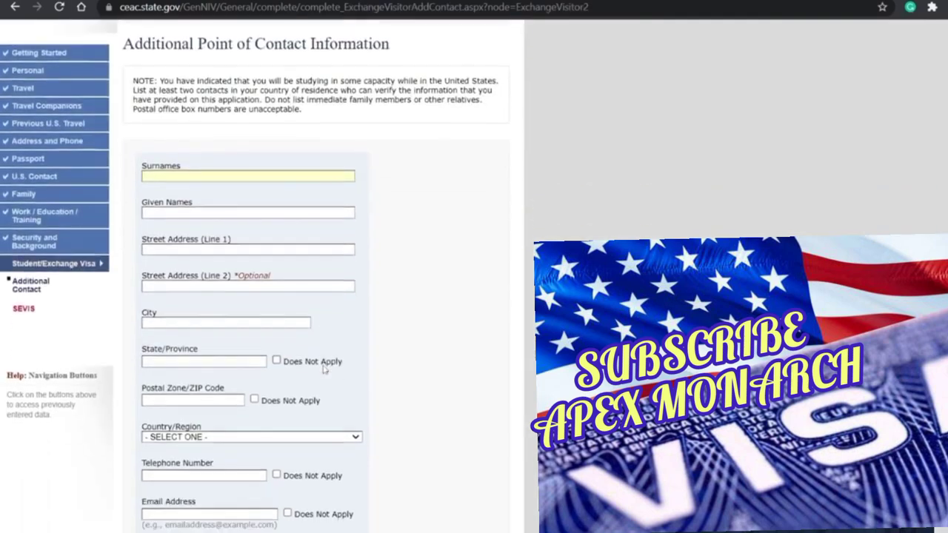
pyautogui.click(178, 212)
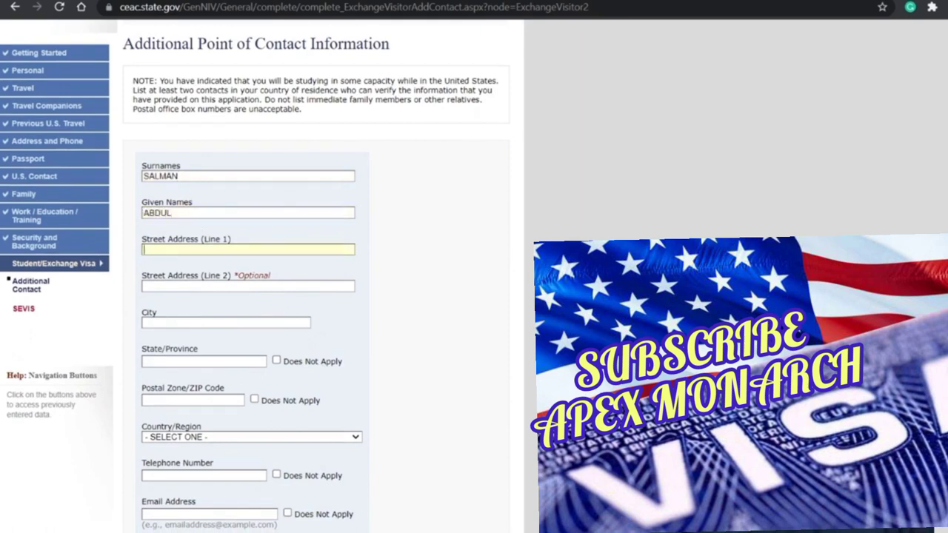
pyautogui.write('XXXX')
pyautogui.write('VISA')
pyautogui.write('KHAPATNAM')
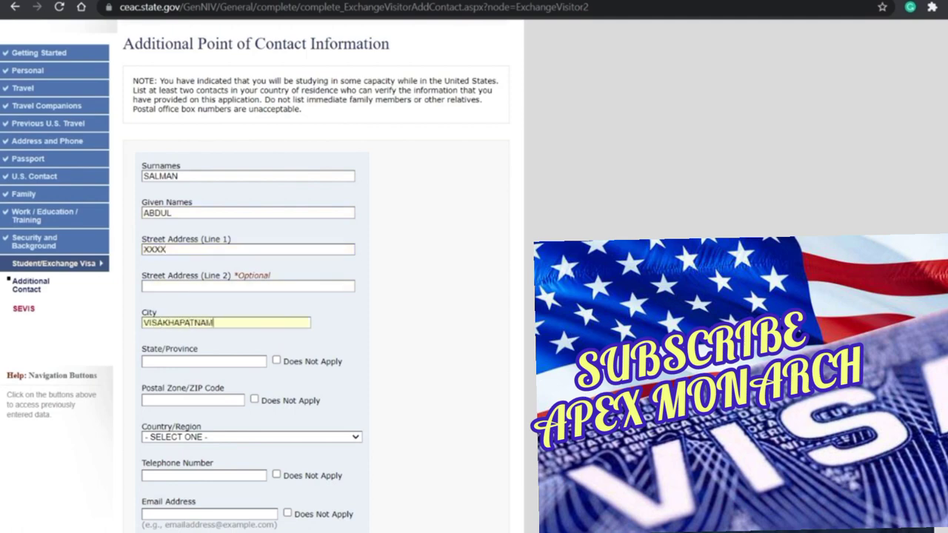
pyautogui.press('Tab')
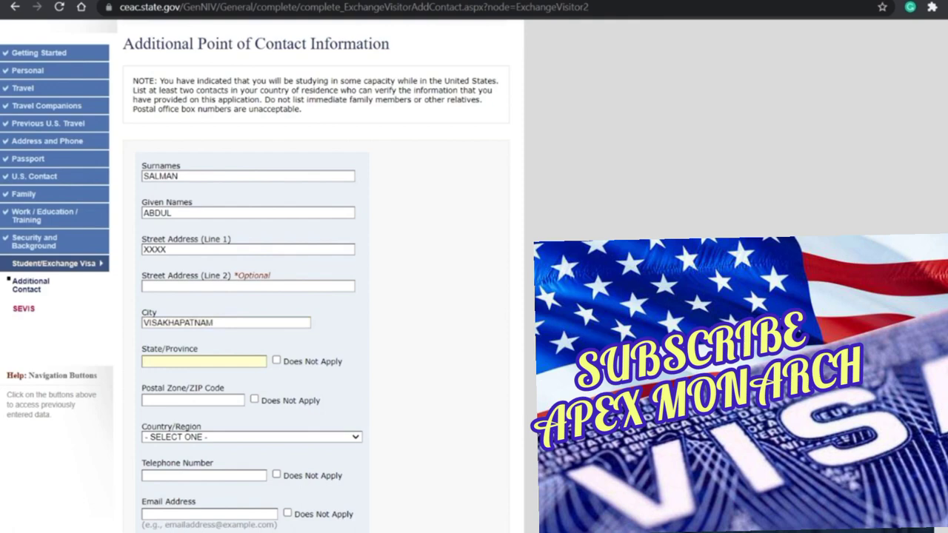
# Step: Fill in the first contact's state, postal code and country INDIA
pyautogui.write('ANDHRA PRADE')
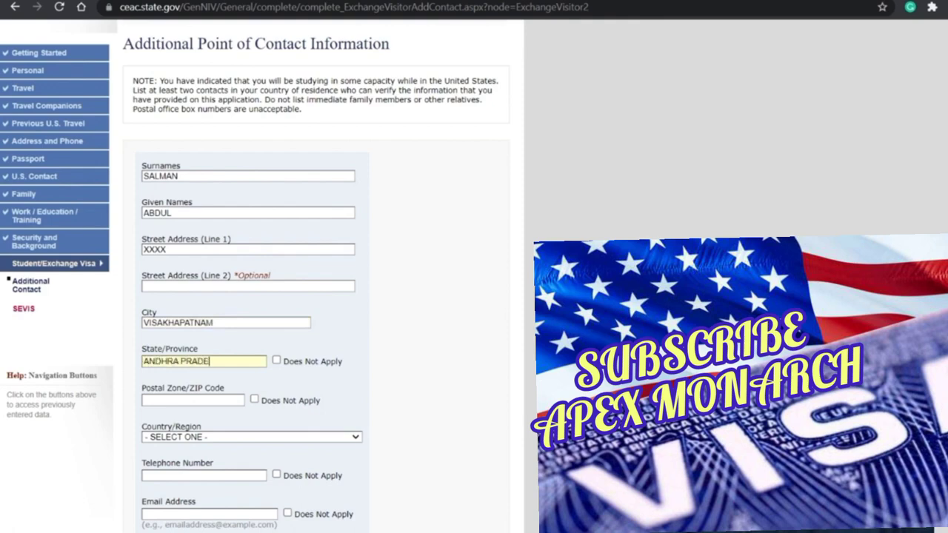
pyautogui.write('SH')
pyautogui.press('Tab')
pyautogui.scroll(-3, 273, 234)
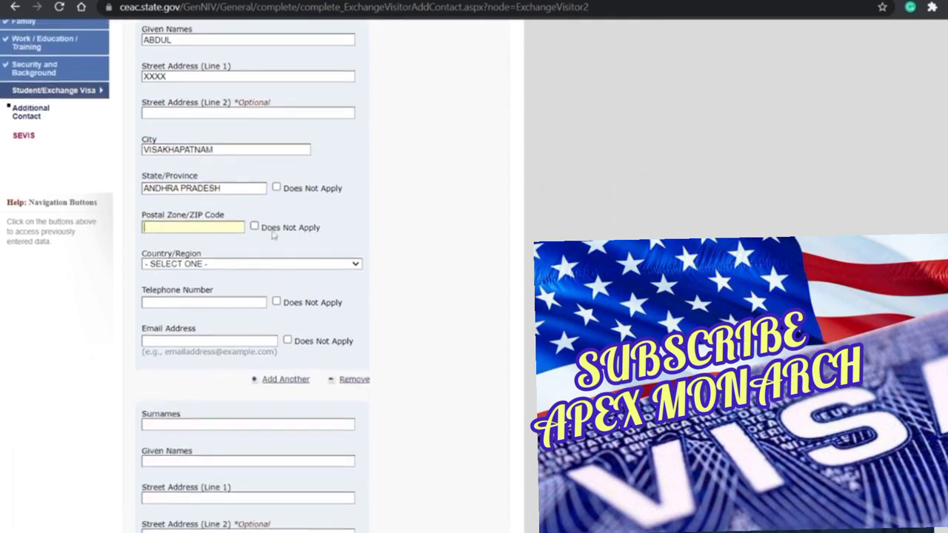
pyautogui.write('530020')
pyautogui.press('Tab')
pyautogui.write('INDIA')
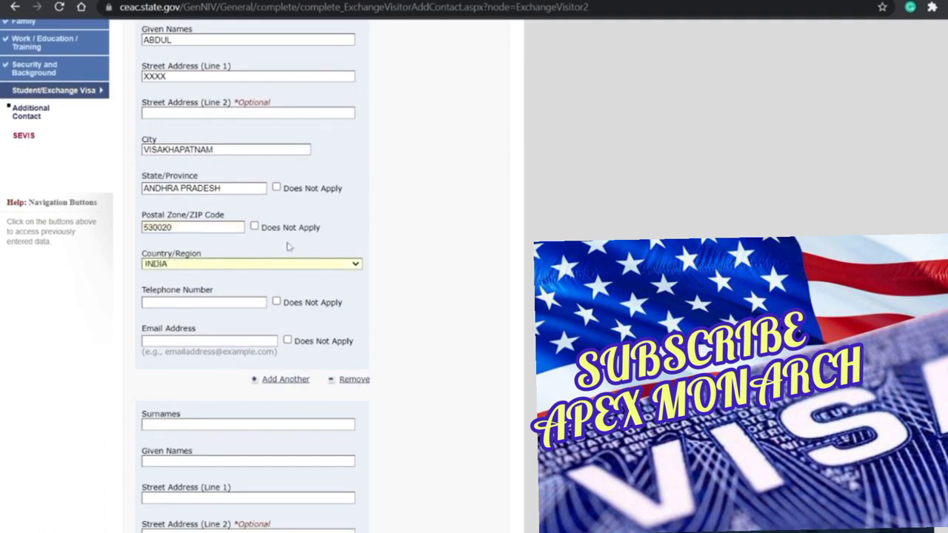
pyautogui.scroll(4, 371, 322)
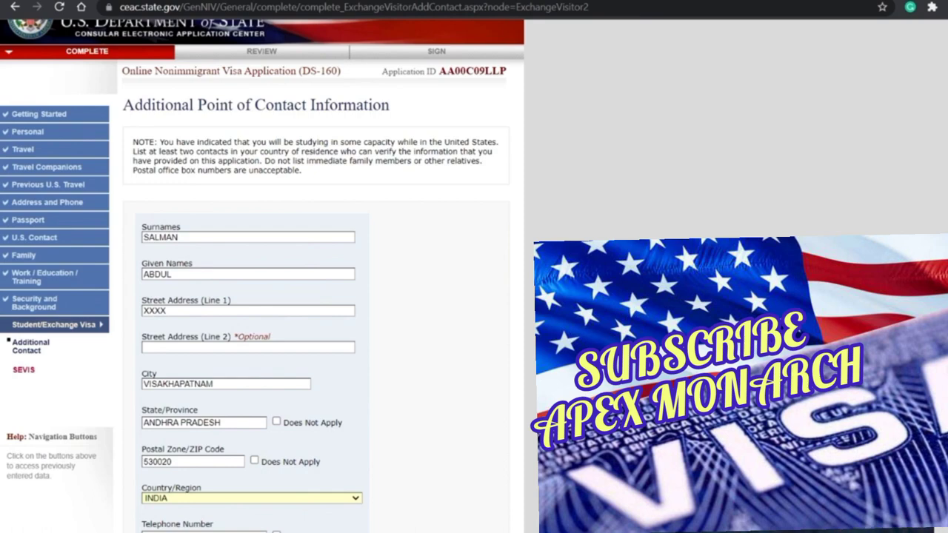
pyautogui.scroll(-3, 375, 216)
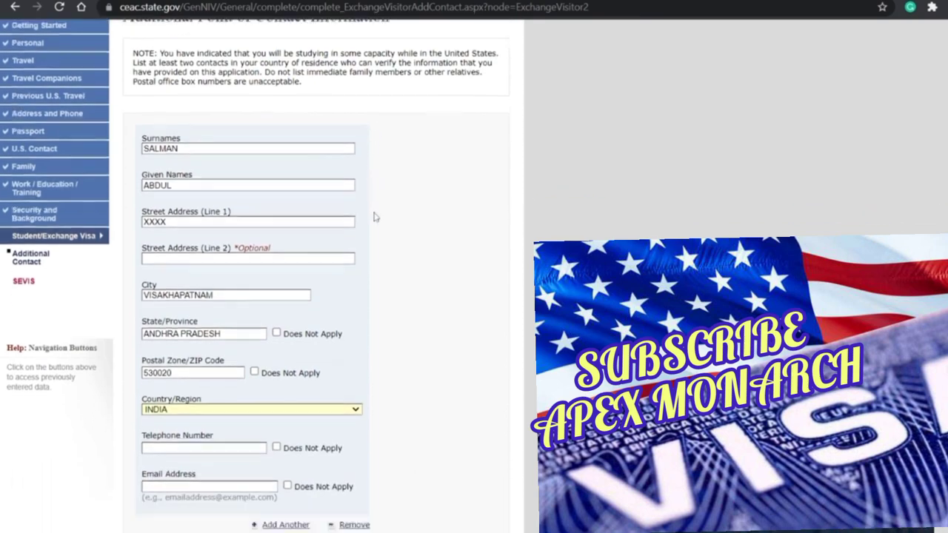
pyautogui.scroll(-1, 320, 218)
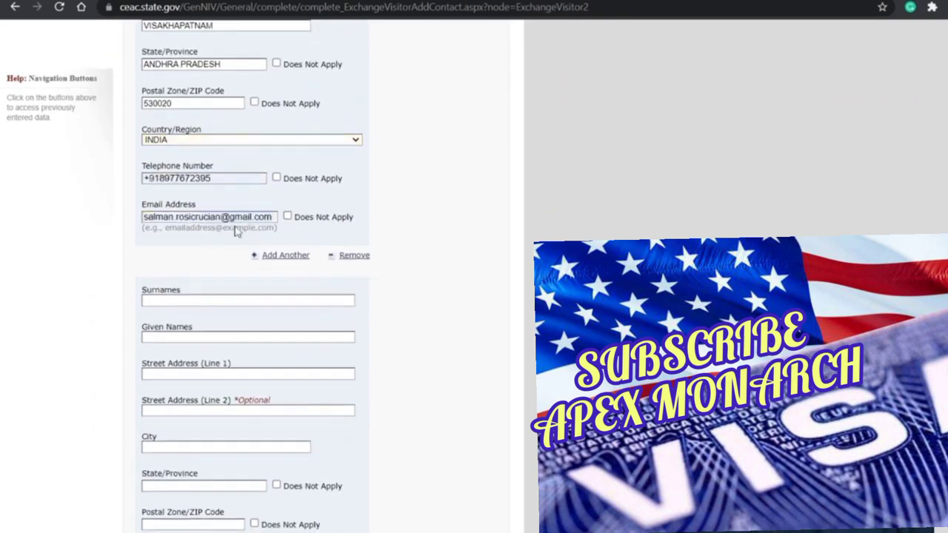
# Step: Enter the second contact's surname, street address, city and state
pyautogui.click(248, 300)
pyautogui.scroll(-2, 256, 245)
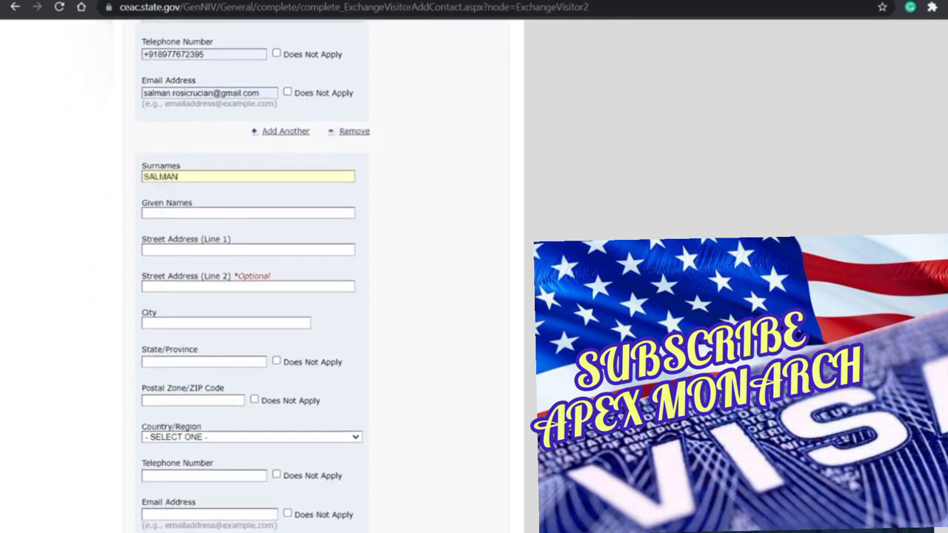
pyautogui.write('XXXXX')
pyautogui.press('Tab')
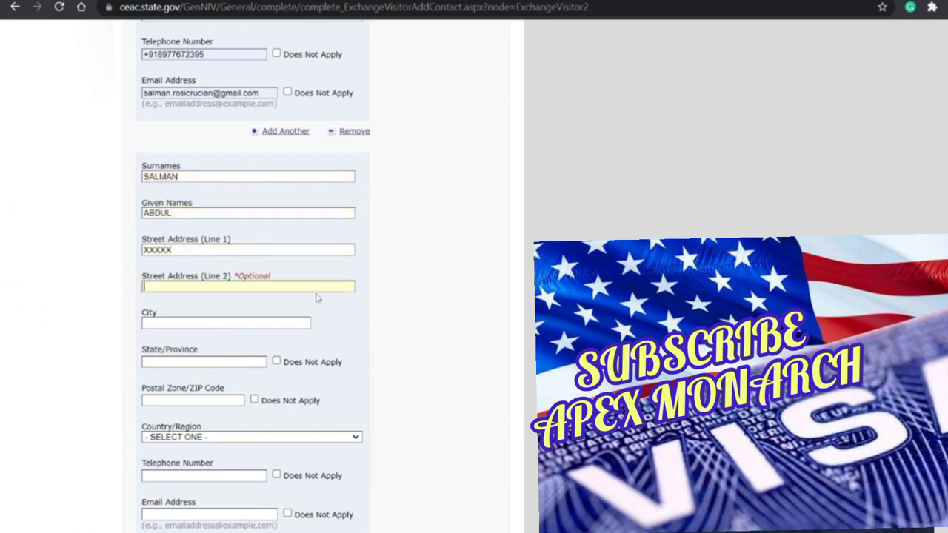
pyautogui.press('Tab')
pyautogui.write('HYDERABAD')
pyautogui.press('Tab')
pyautogui.write('TELAND')
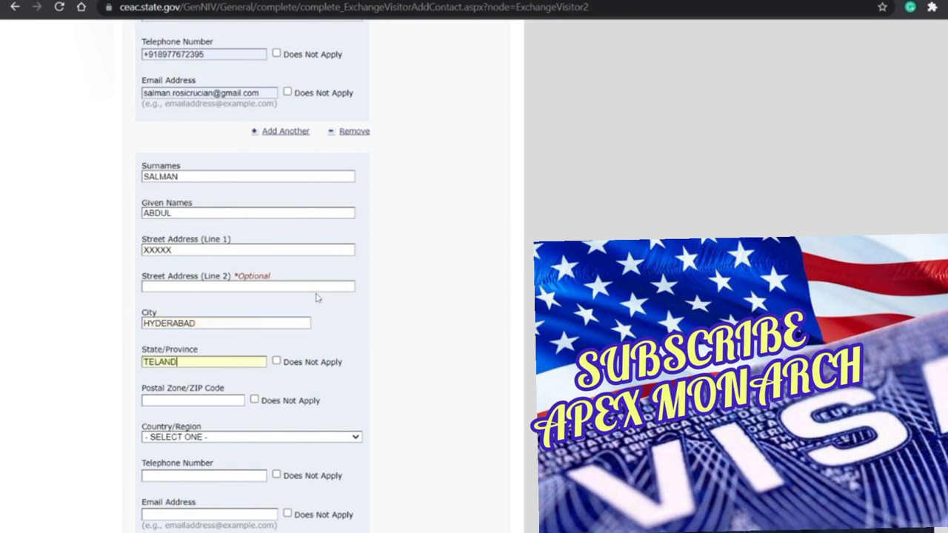
pyautogui.press('BackSpace')
pyautogui.write('GANA')
pyautogui.scroll(-1, 316, 298)
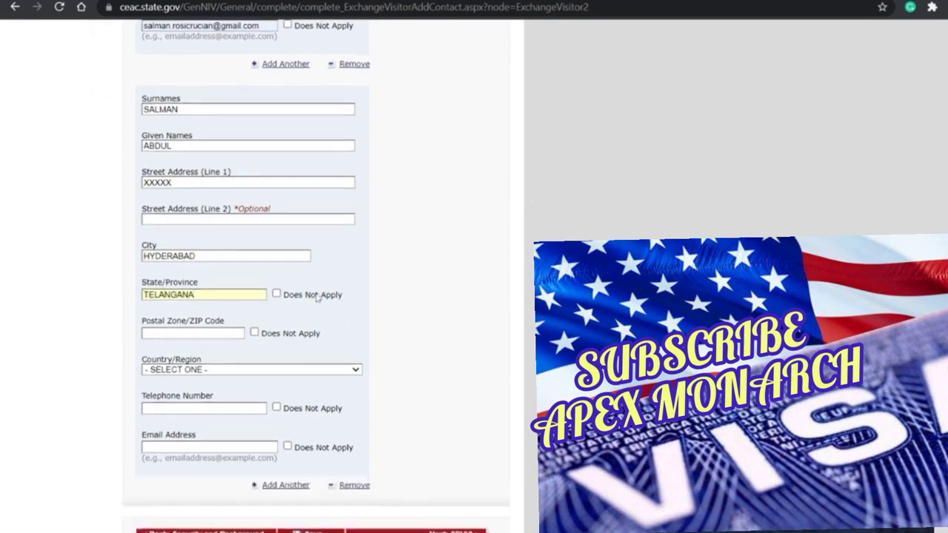
pyautogui.press('Tab')
pyautogui.press('Tab')
# Step: Add the second contact's postal code, autofill the phone and e-mail, and save the page
pyautogui.write('5')
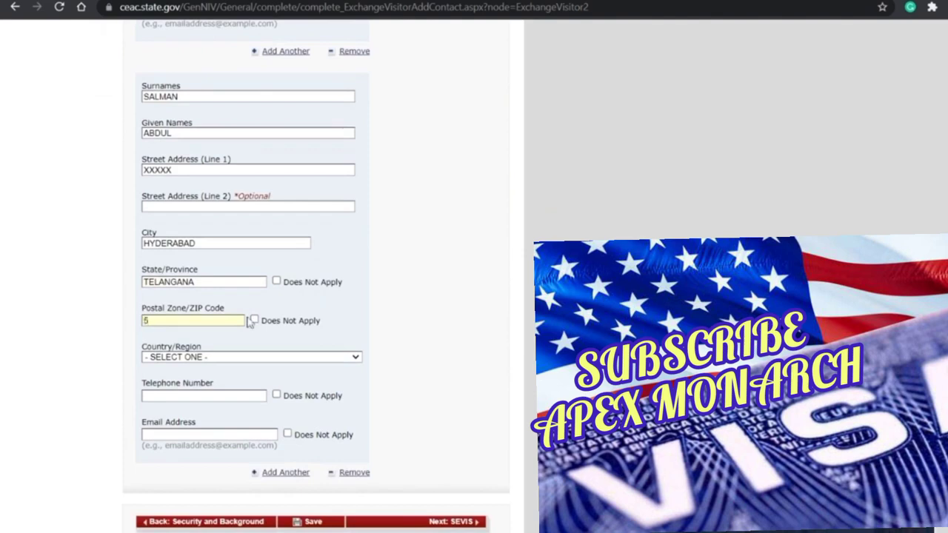
pyautogui.write('60000oin')
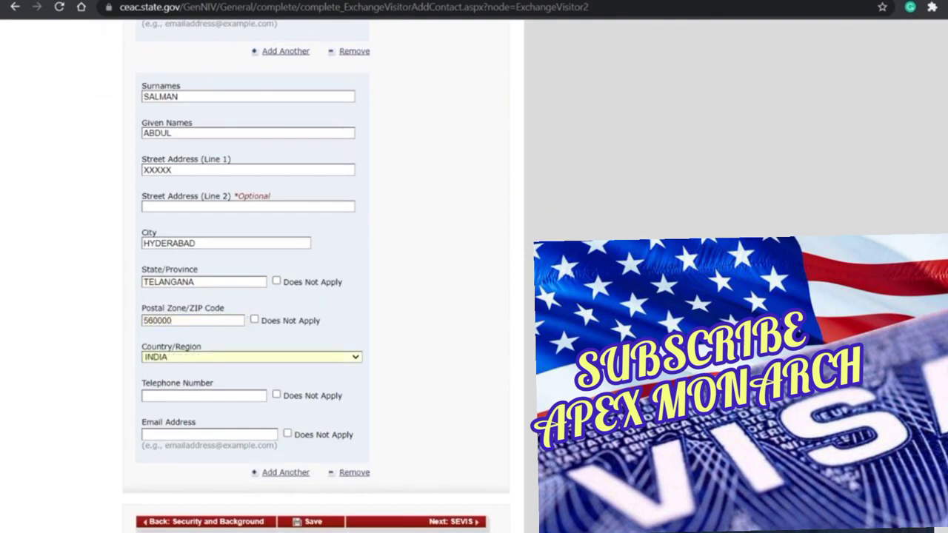
pyautogui.press('Down')
pyautogui.press('Down')
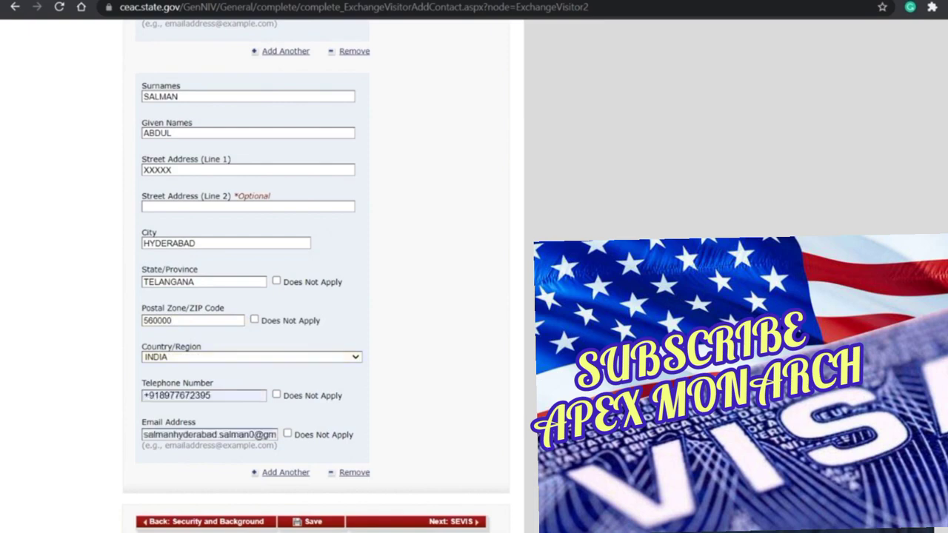
pyautogui.press('Return')
pyautogui.scroll(-2, 252, 260)
pyautogui.click(312, 436)
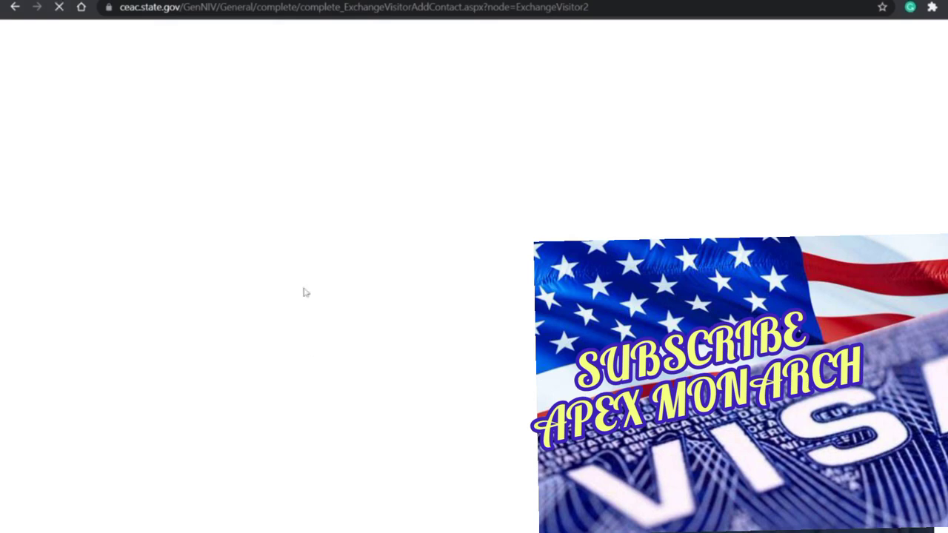
# Step: Replace the second contact's duplicate surname with a different one and continue to SEVIS
pyautogui.scroll(-2, 304, 292)
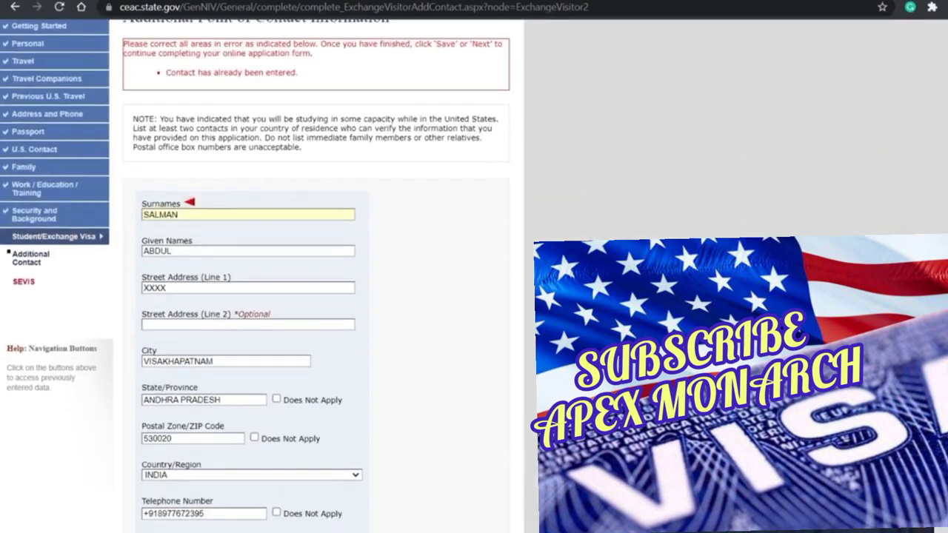
pyautogui.scroll(-5, 197, 297)
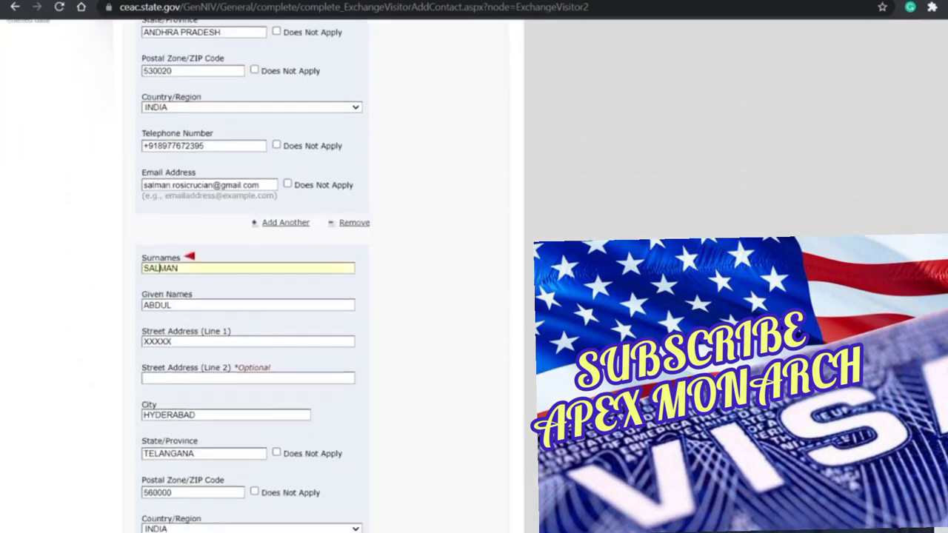
pyautogui.doubleClick(160, 268)
pyautogui.write('SULAIMAN')
pyautogui.scroll(-4, 472, 494)
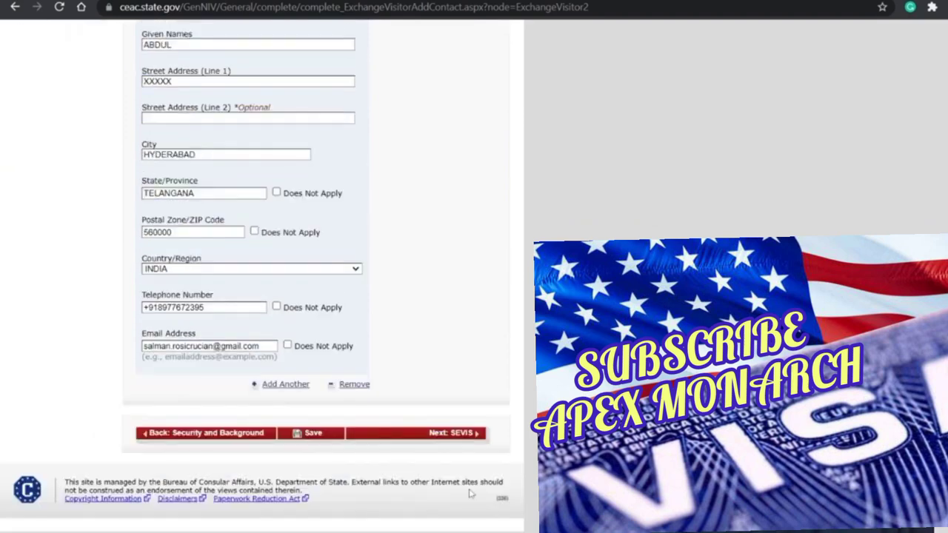
pyautogui.click(444, 444)
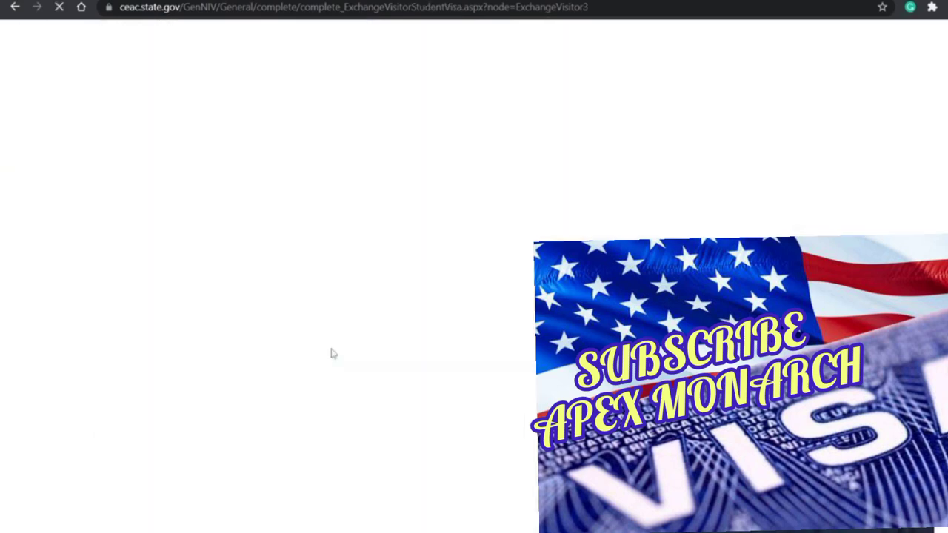
# Step: Enter the SEVIS ID, school TEXAS A&M UNIVERSITY and course MASTERS IN INDUSTRIAL ENGINEERING
pyautogui.scroll(-2, 456, 302)
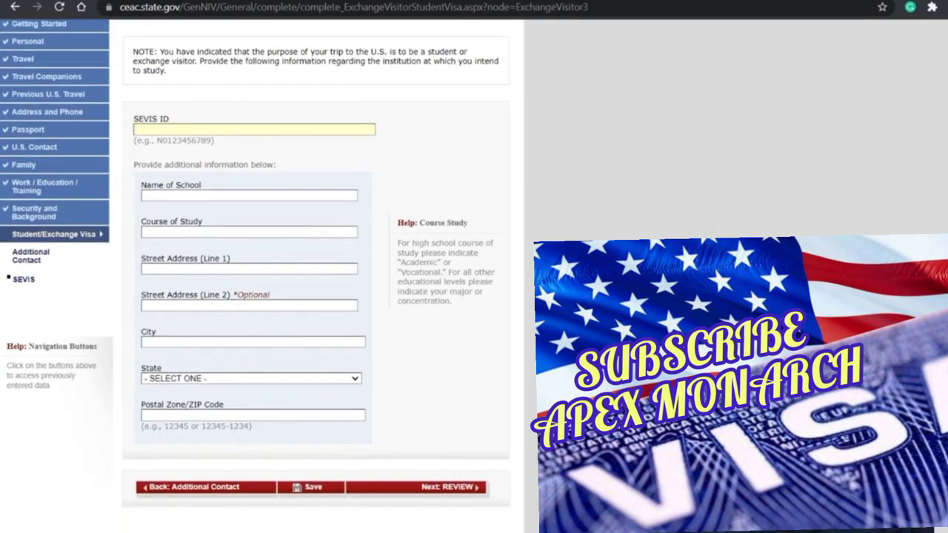
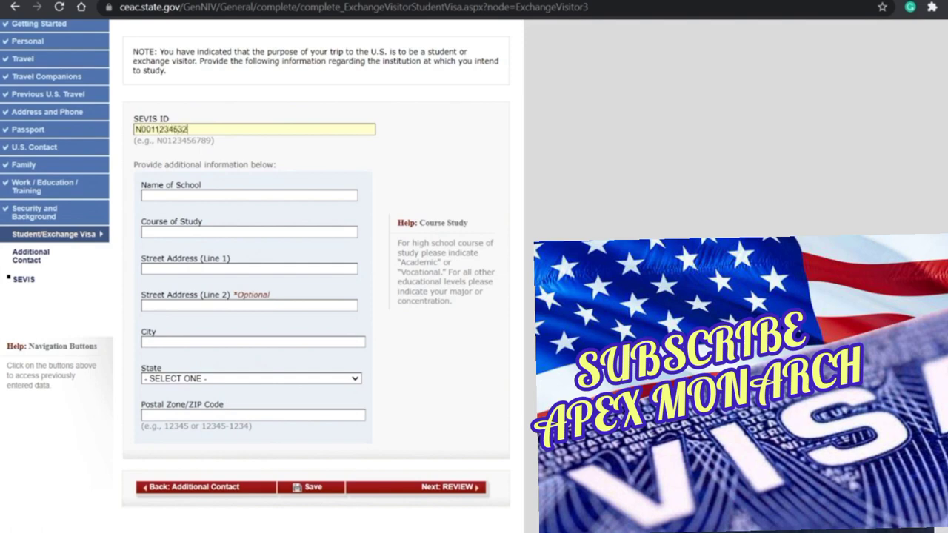
pyautogui.press('Tab')
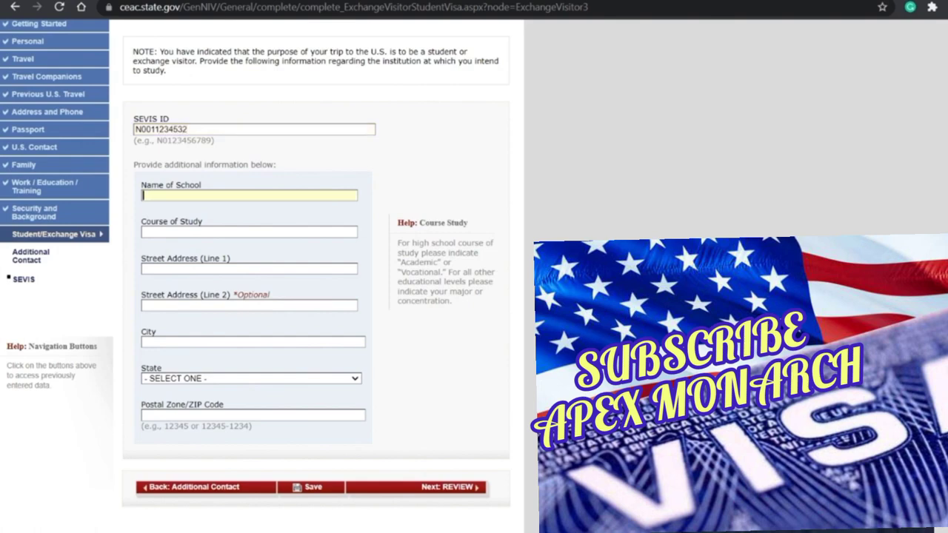
pyautogui.write('TEXAS A&M UNIVERSITY')
pyautogui.press('Tab')
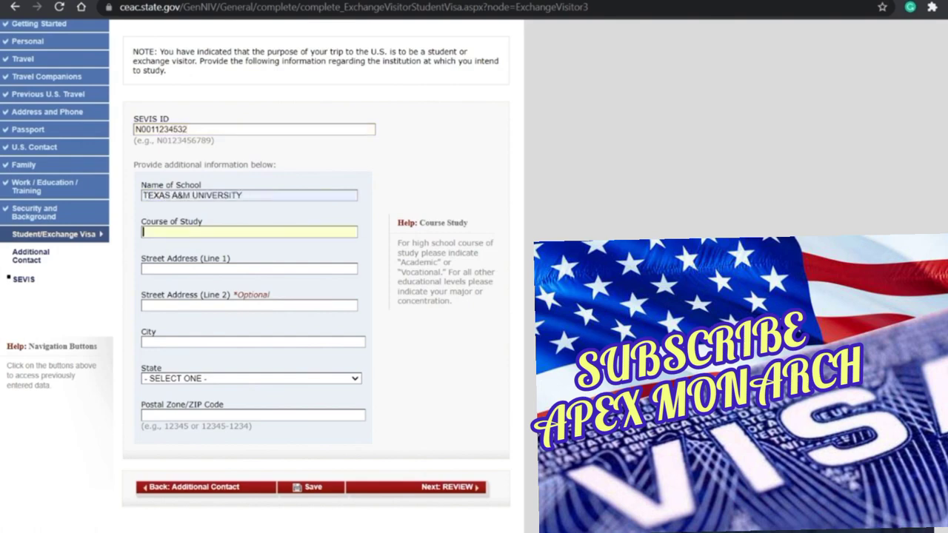
pyautogui.click(209, 249)
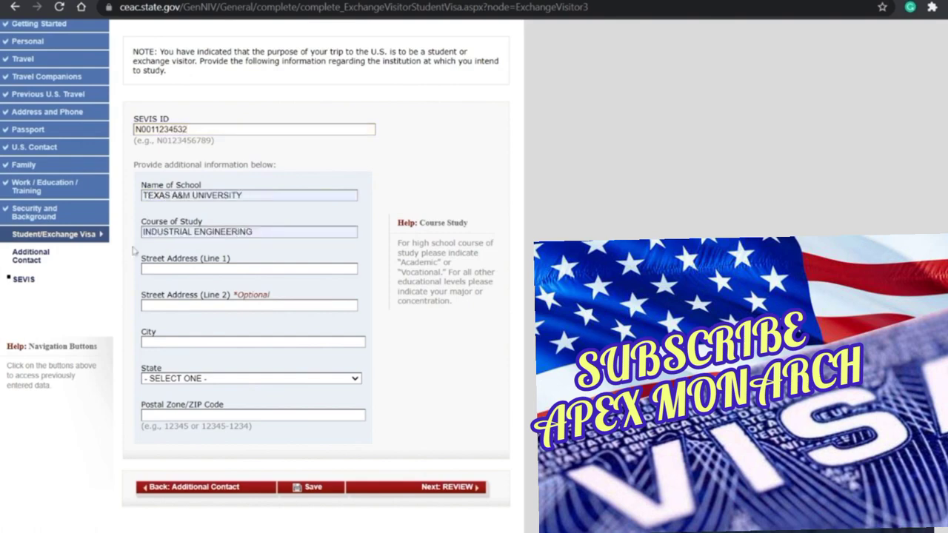
pyautogui.write('MASTERS IN')
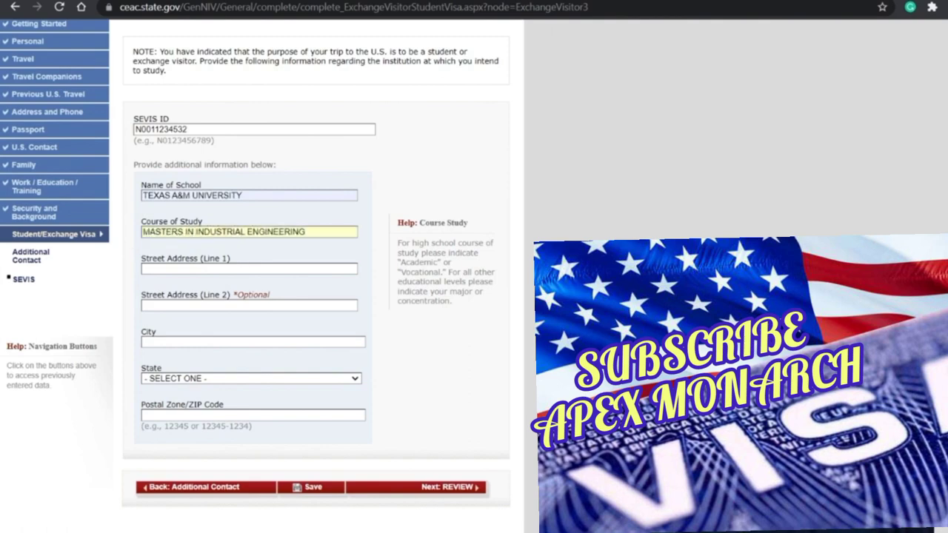
pyautogui.doubleClick(161, 231)
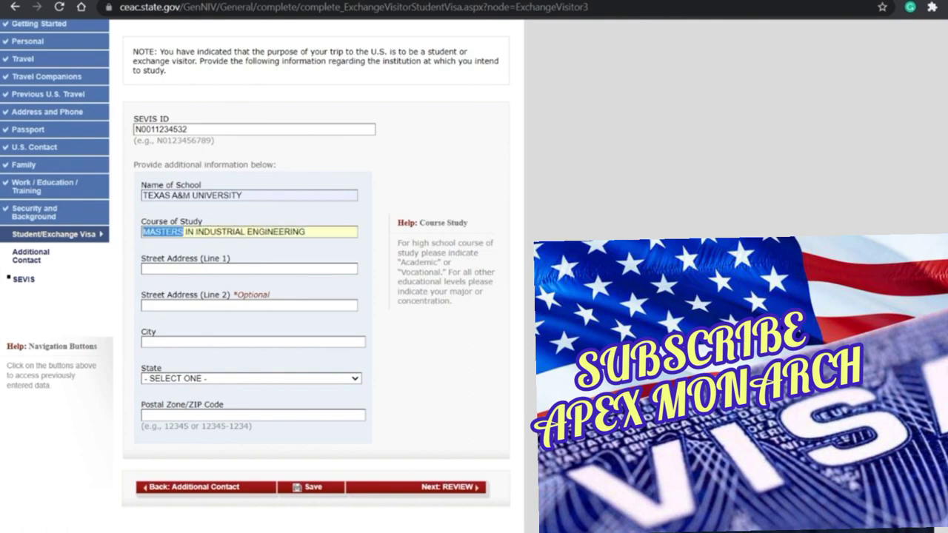
# Step: Enter the school address 1226 TAMU, PAVILION RM 110, COLLEGE STATION, TEXAS, with autofilled ZIP
pyautogui.click(196, 254)
pyautogui.write('122')
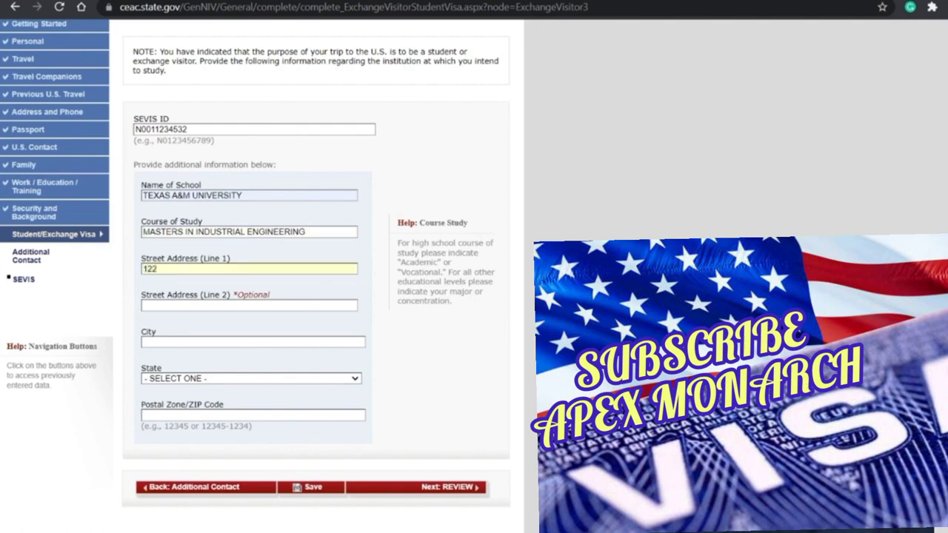
pyautogui.write('6 TAMU')
pyautogui.press('Tab')
pyautogui.write('PAV')
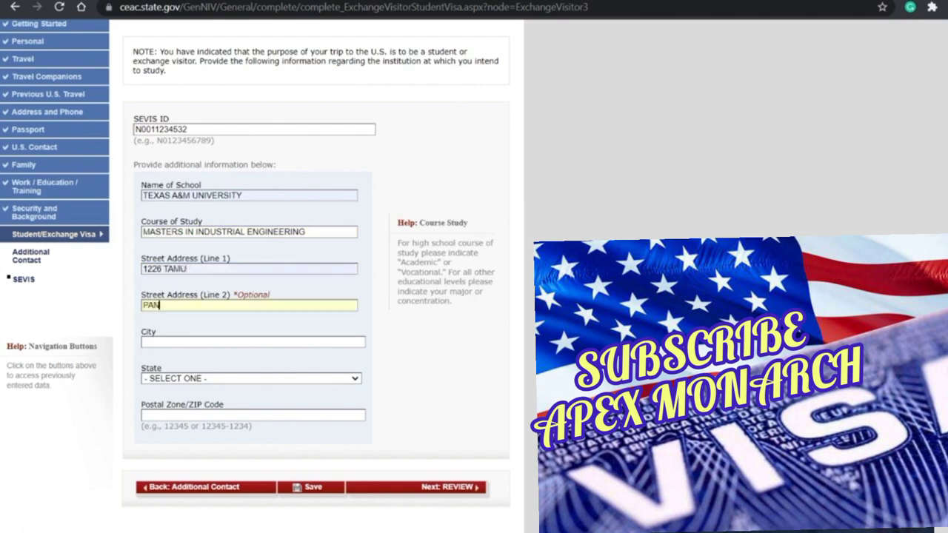
pyautogui.press('BackSpace')
pyautogui.press('BackSpace')
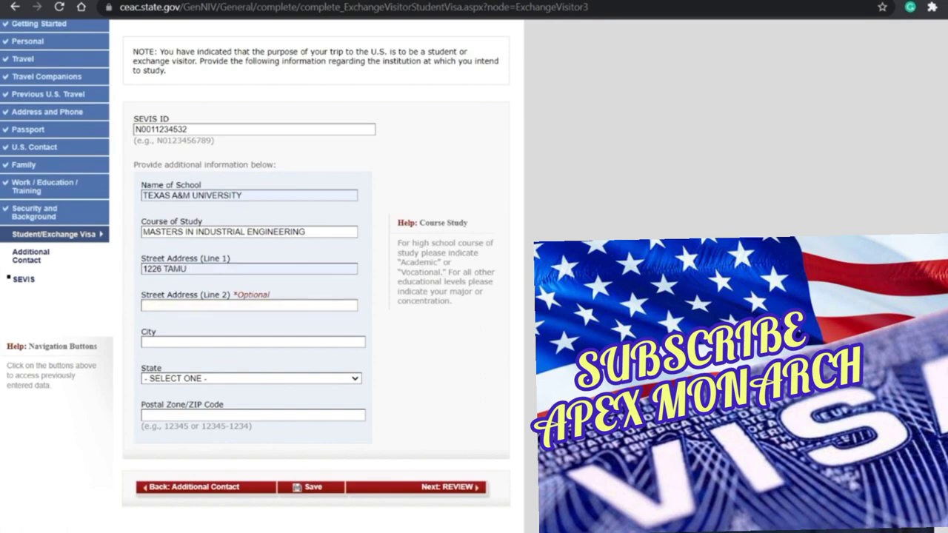
pyautogui.write('PAVILION RM 110')
pyautogui.press('Tab')
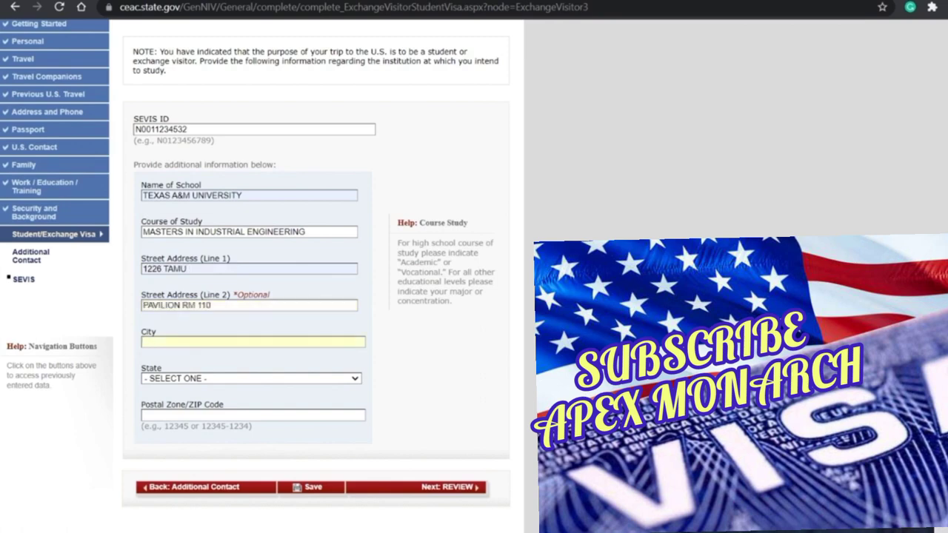
pyautogui.write('COLLE')
pyautogui.click(273, 353)
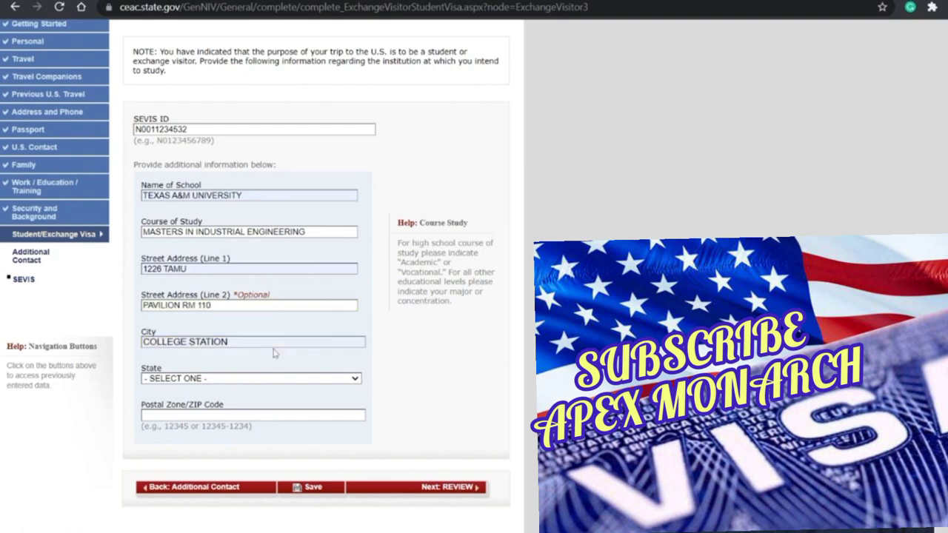
pyautogui.write('texas')
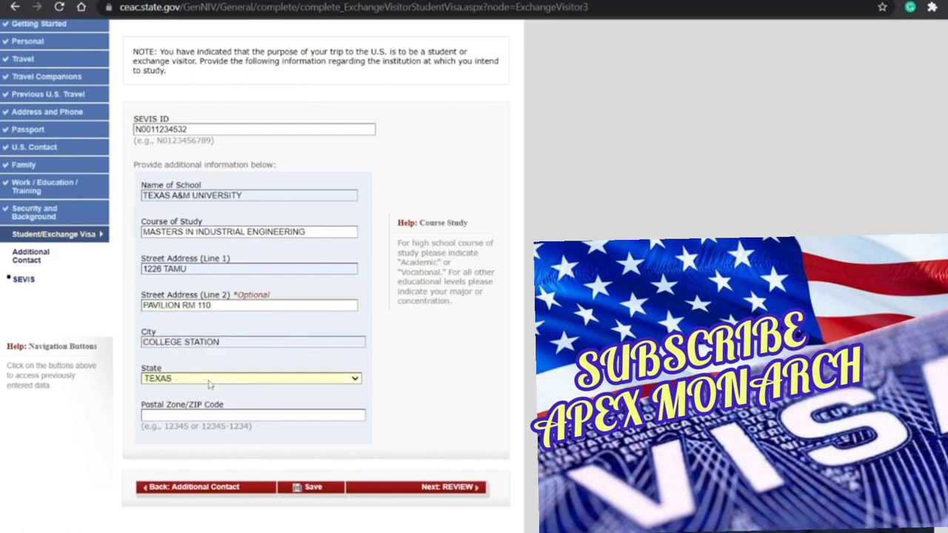
pyautogui.scroll(-1, 210, 384)
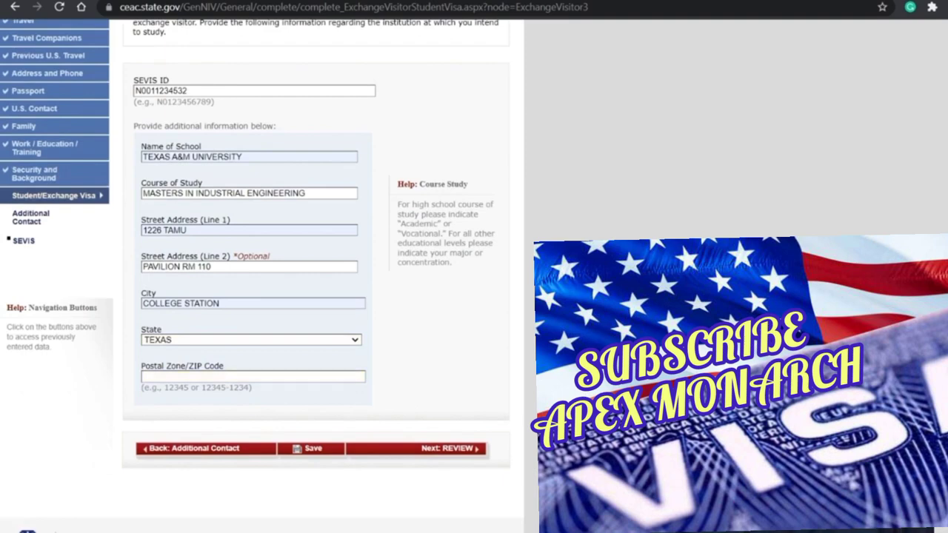
pyautogui.write('77843-1226')
# Step: Clear the second address line, trim the ZIP to 77843, and save the SEVIS information
pyautogui.scroll(2, 425, 373)
pyautogui.scroll(-1, 428, 375)
pyautogui.scroll(-1, 425, 373)
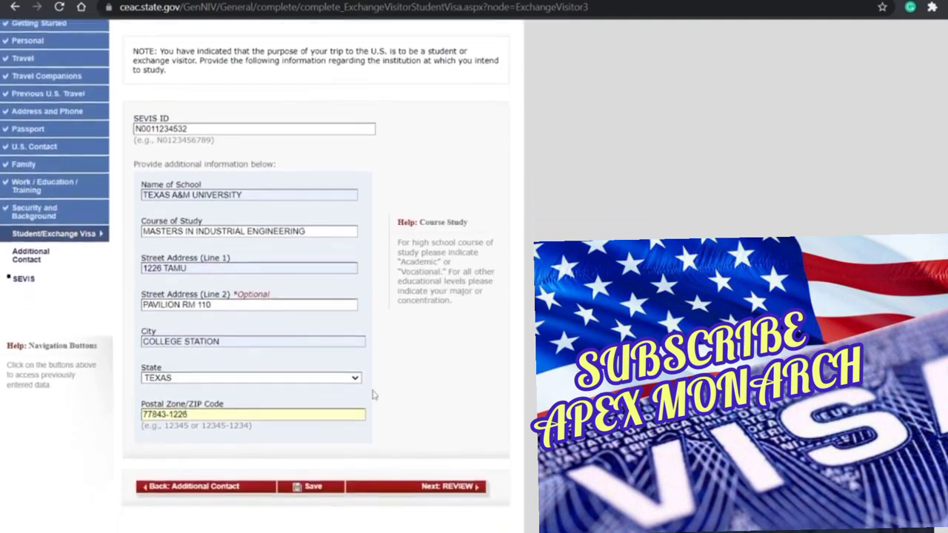
pyautogui.click(254, 299)
pyautogui.moveTo(254, 298); pyautogui.dragTo(125, 308)
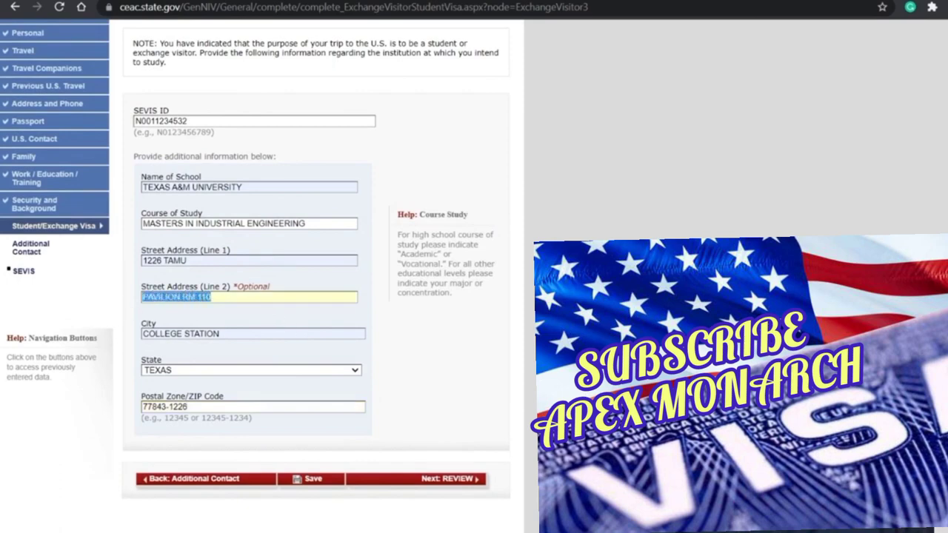
pyautogui.press('BackSpace')
pyautogui.click(189, 406)
pyautogui.press('BackSpace')
pyautogui.press('BackSpace')
pyautogui.press('BackSpace')
pyautogui.press('BackSpace')
pyautogui.press('BackSpace')
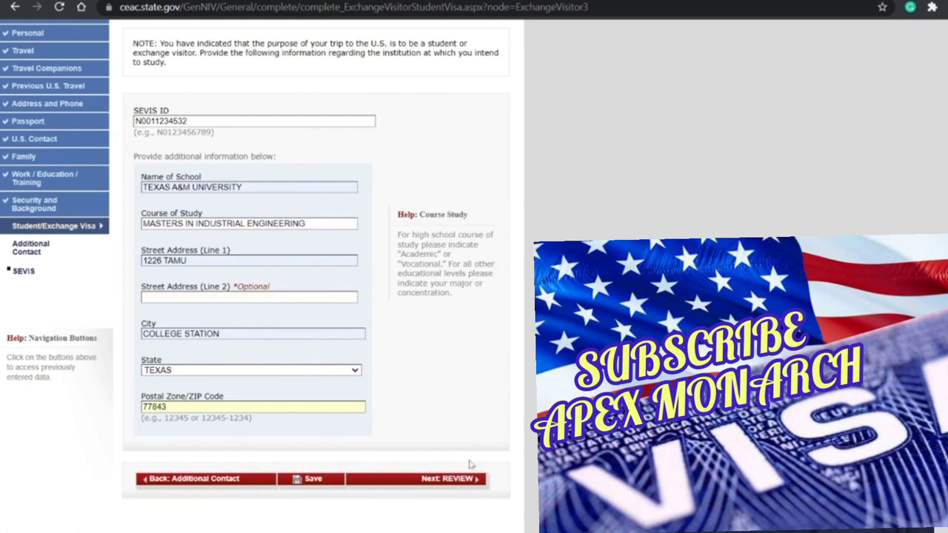
pyautogui.click(319, 473)
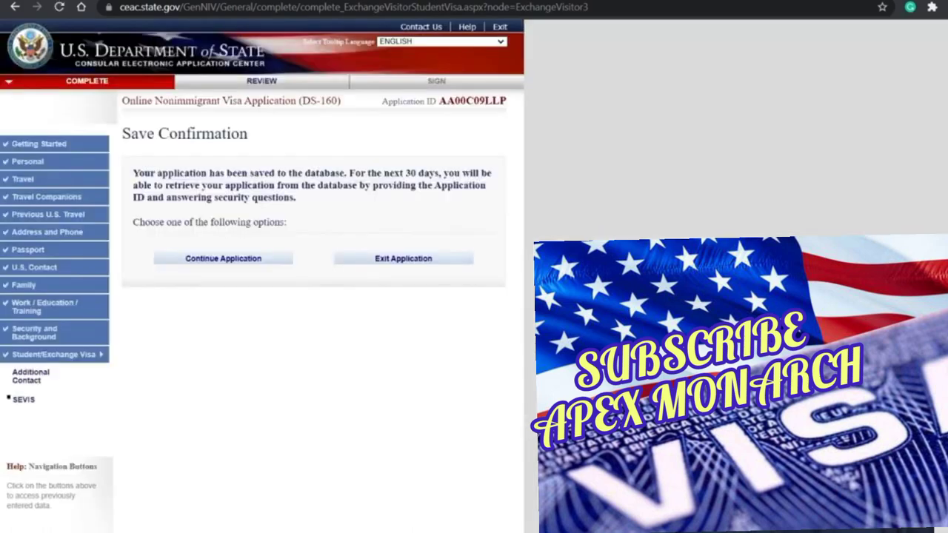
# Step: Continue the application from the Save Confirmation page back to SEVIS Information
pyautogui.click(233, 261)
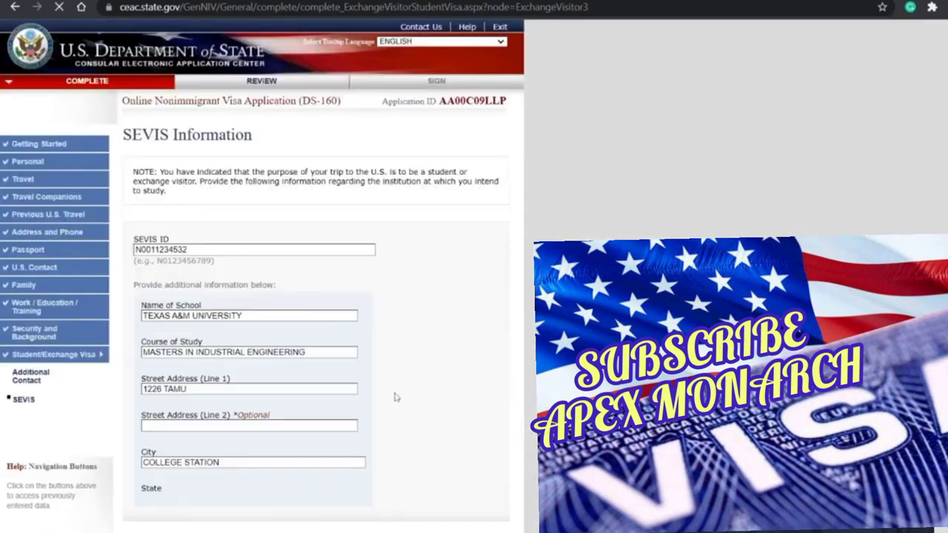